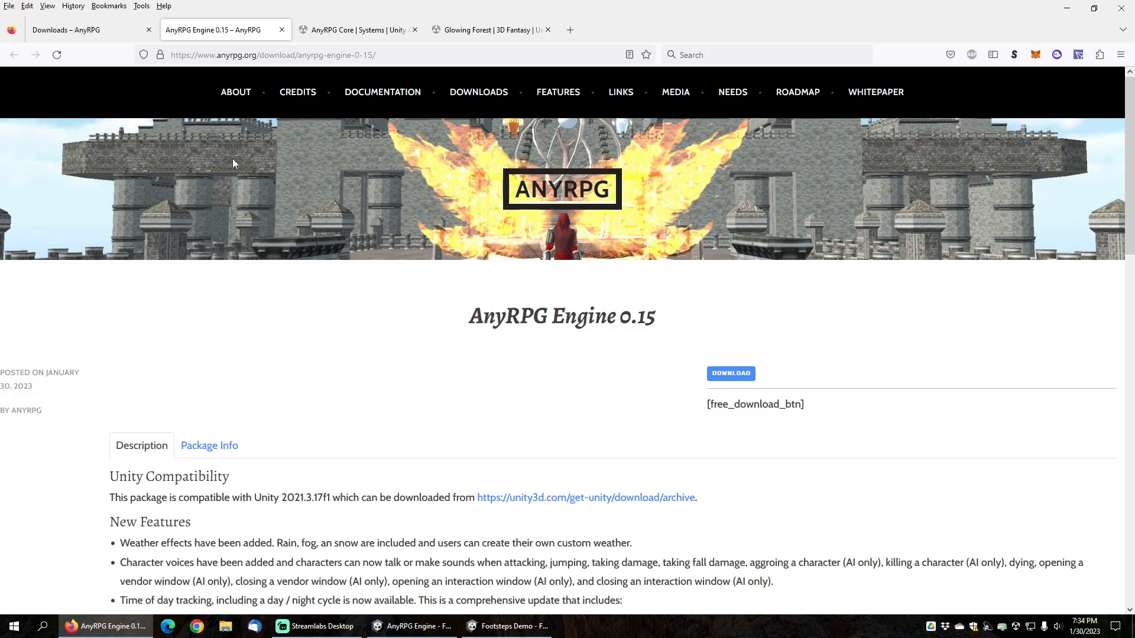
Step: Review the AnyRPG Engine downloads page and the AnyRPG Core and Glowing Forest pages on the Unity Asset Store
{"action": "left_click", "coordinate": [95, 30]}
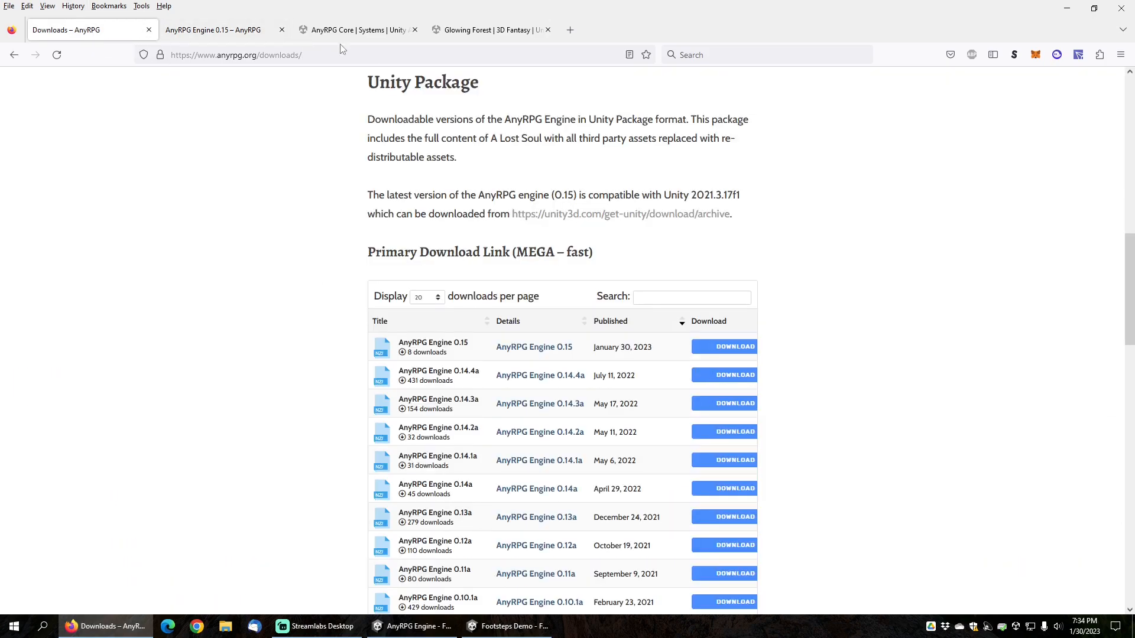
{"action": "left_click", "coordinate": [336, 51]}
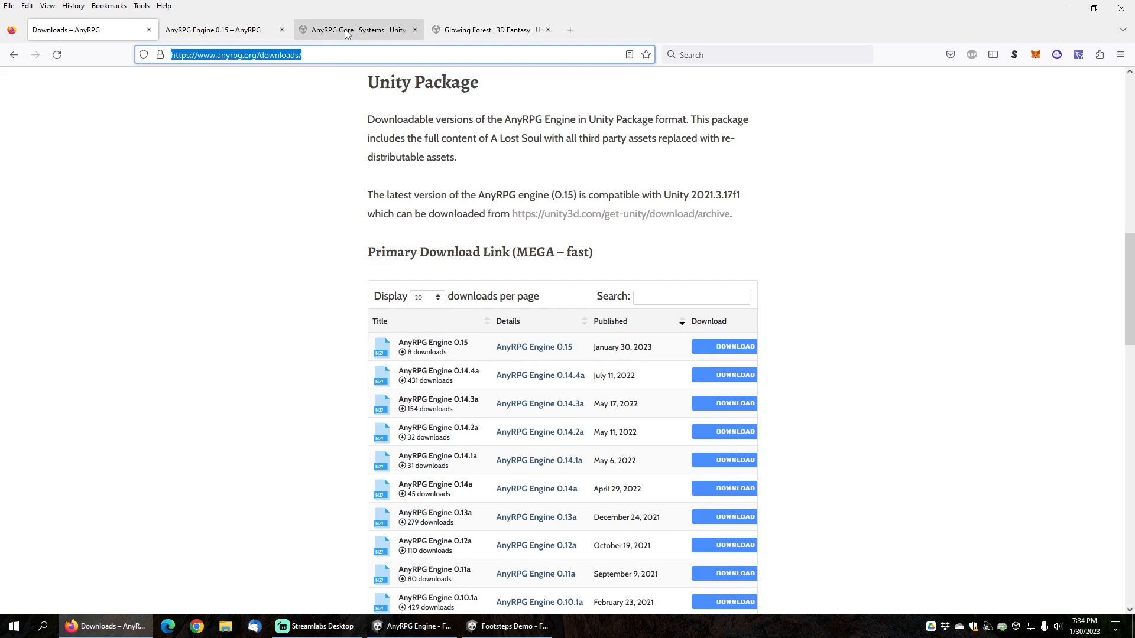
{"action": "left_click", "coordinate": [349, 26]}
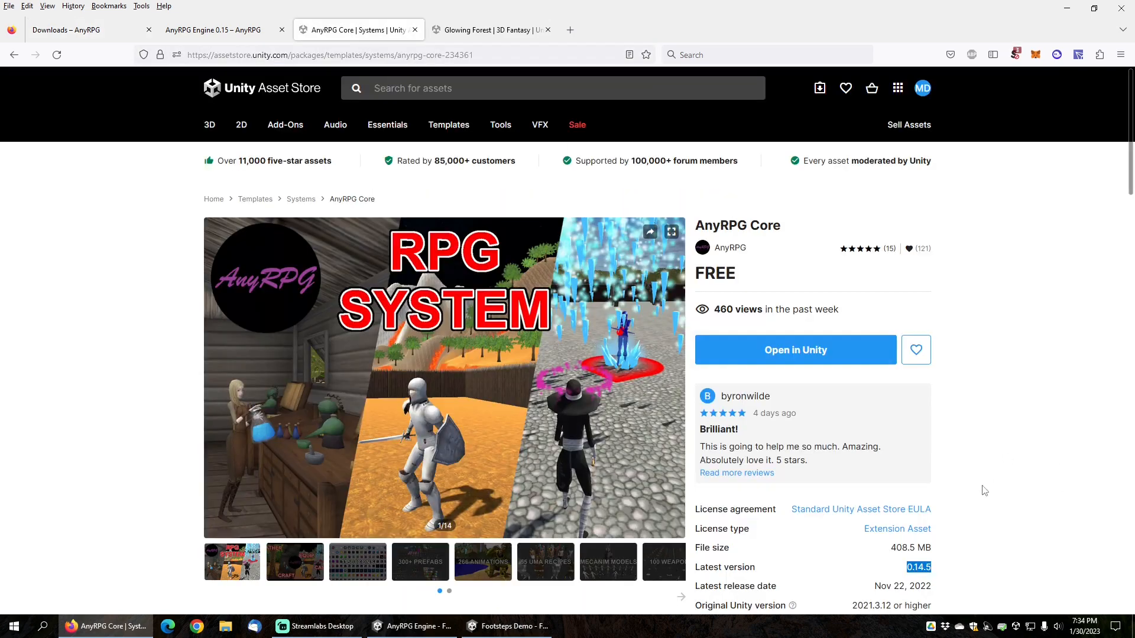
{"action": "left_click", "coordinate": [977, 523]}
{"action": "left_click_drag", "start_coordinate": [908, 569], "coordinate": [936, 569]}
{"action": "left_click", "coordinate": [977, 394]}
{"action": "left_click", "coordinate": [491, 30]}
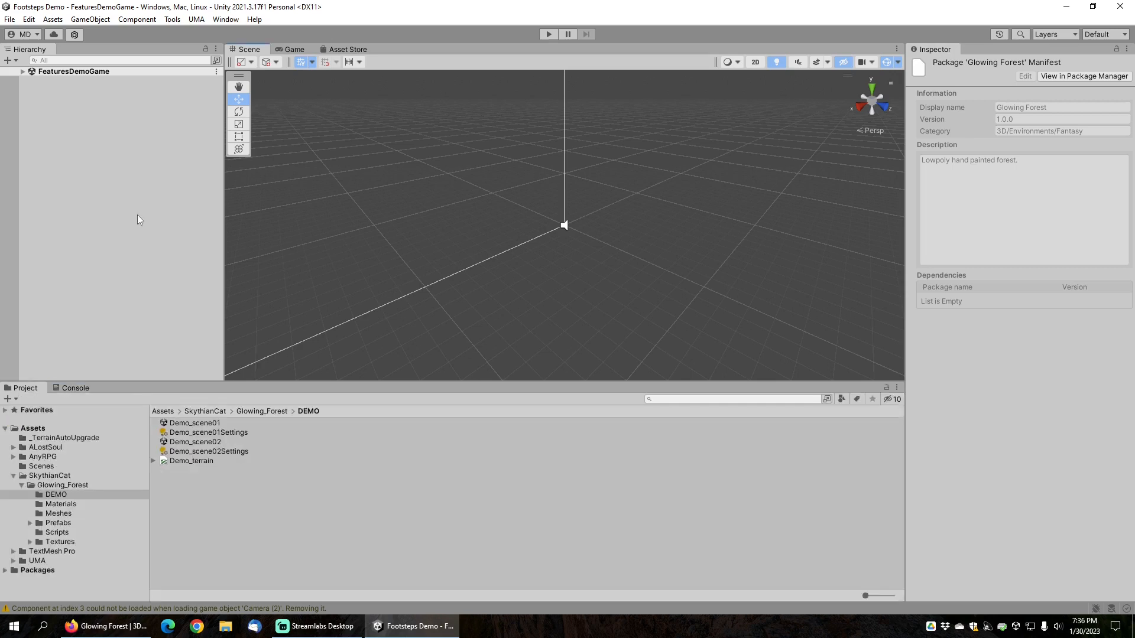
Step: In the AnyRPG New Game Wizard, name the game Footsteps and copy the existing scene Demo_scene01 as its first scene
{"action": "left_click", "coordinate": [173, 20]}
{"action": "mouse_move", "coordinate": [193, 32]}
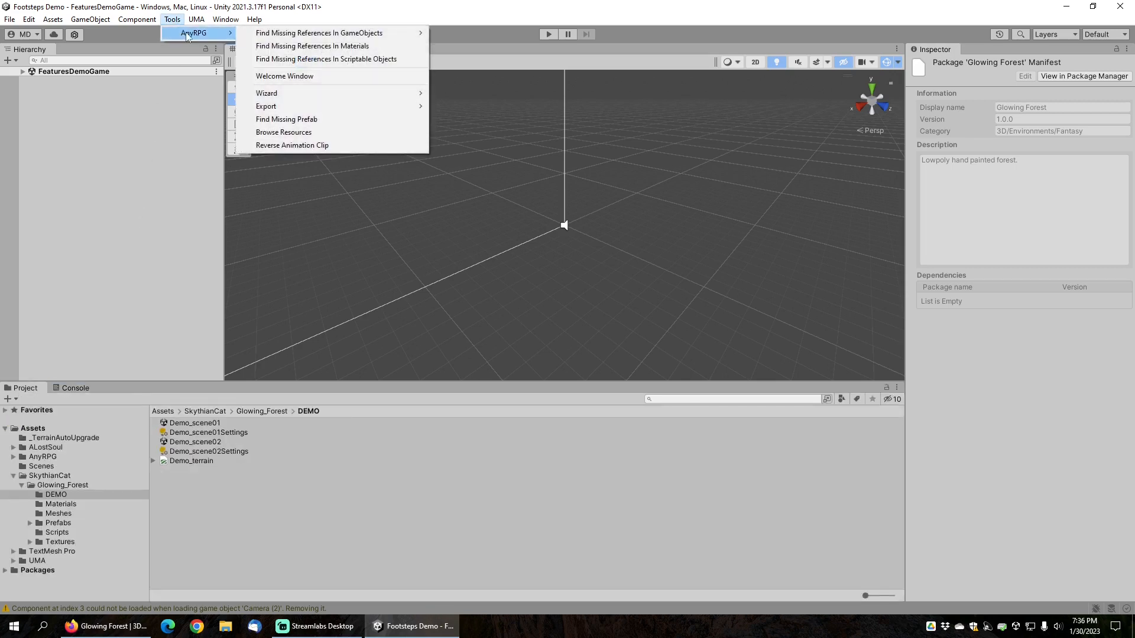
{"action": "mouse_move", "coordinate": [341, 93]}
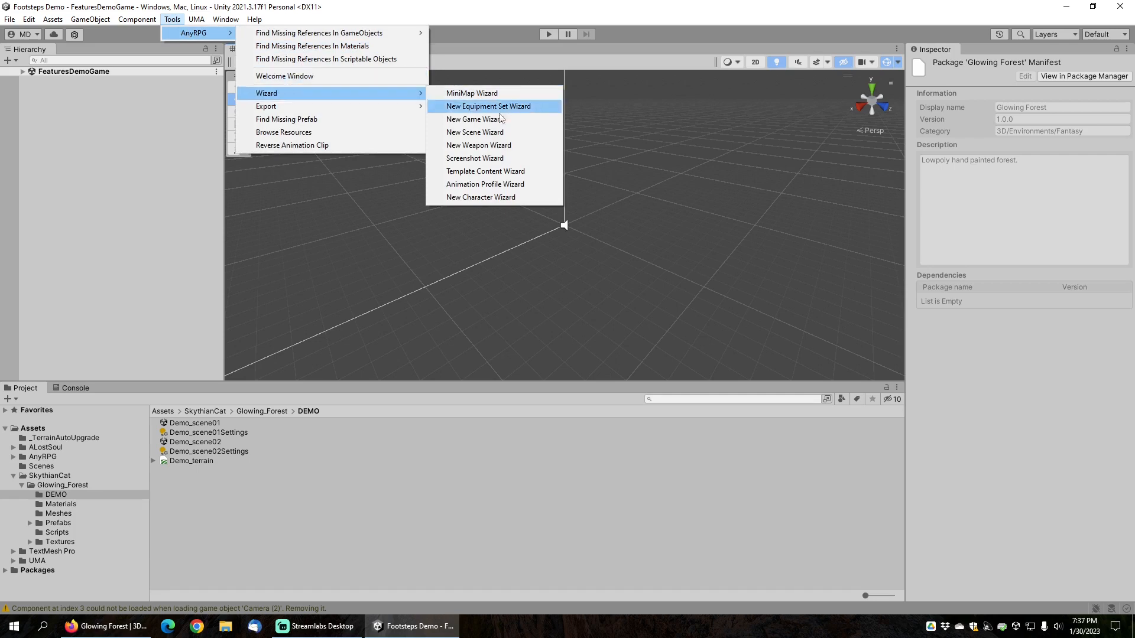
{"action": "left_click", "coordinate": [475, 119]}
{"action": "left_click", "coordinate": [653, 159]}
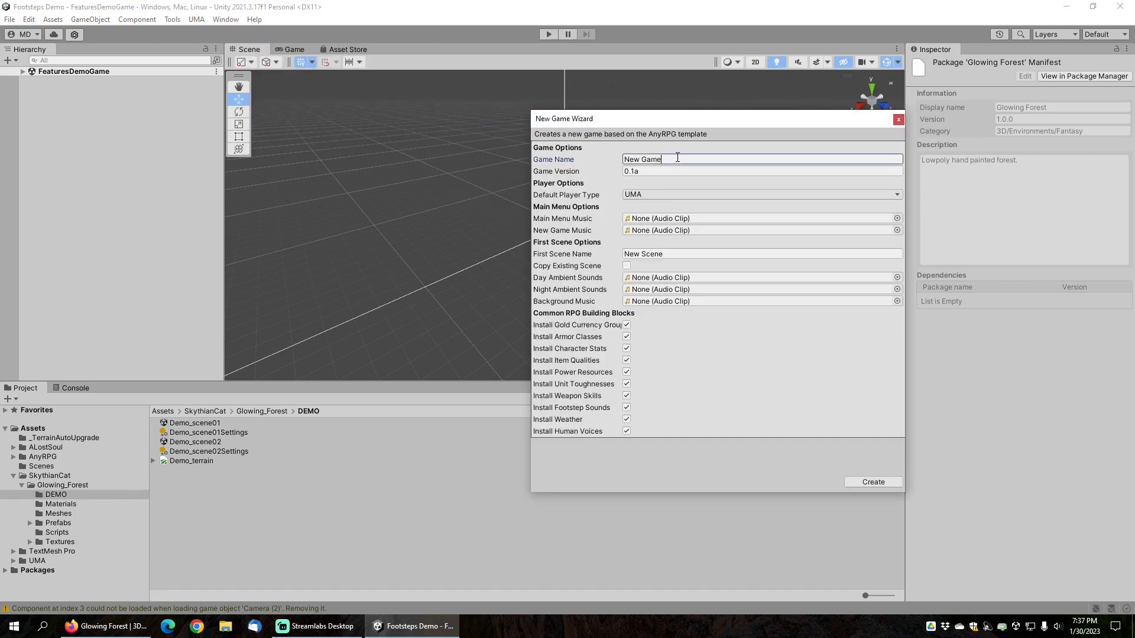
{"action": "type", "text": "Footsteps"}
{"action": "left_click", "coordinate": [626, 266]}
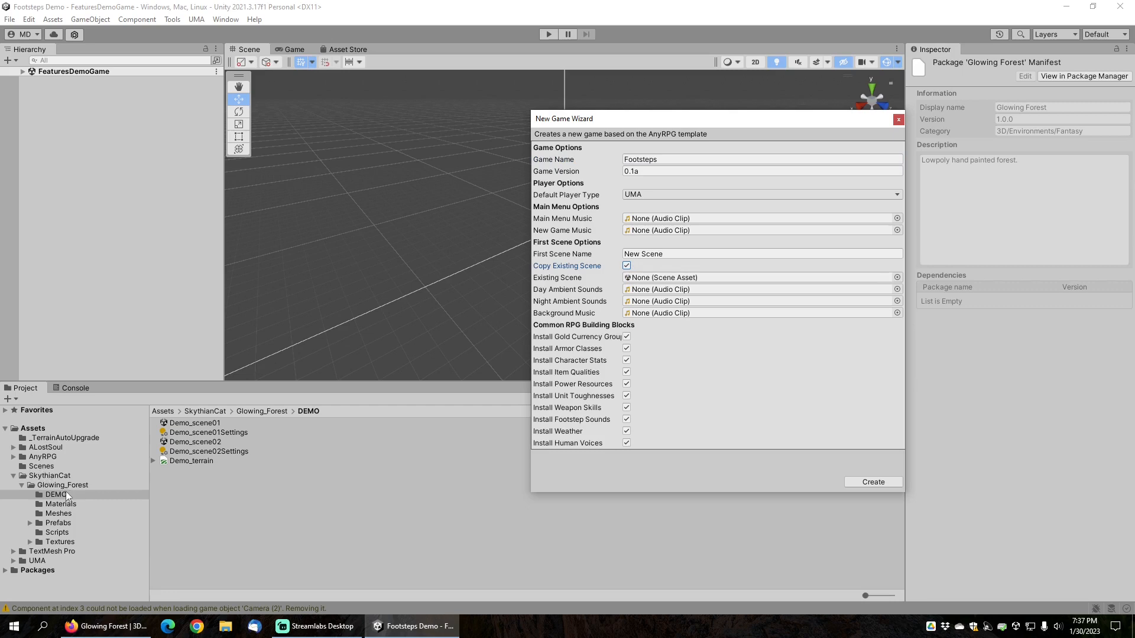
{"action": "left_click_drag", "start_coordinate": [203, 422], "coordinate": [662, 282]}
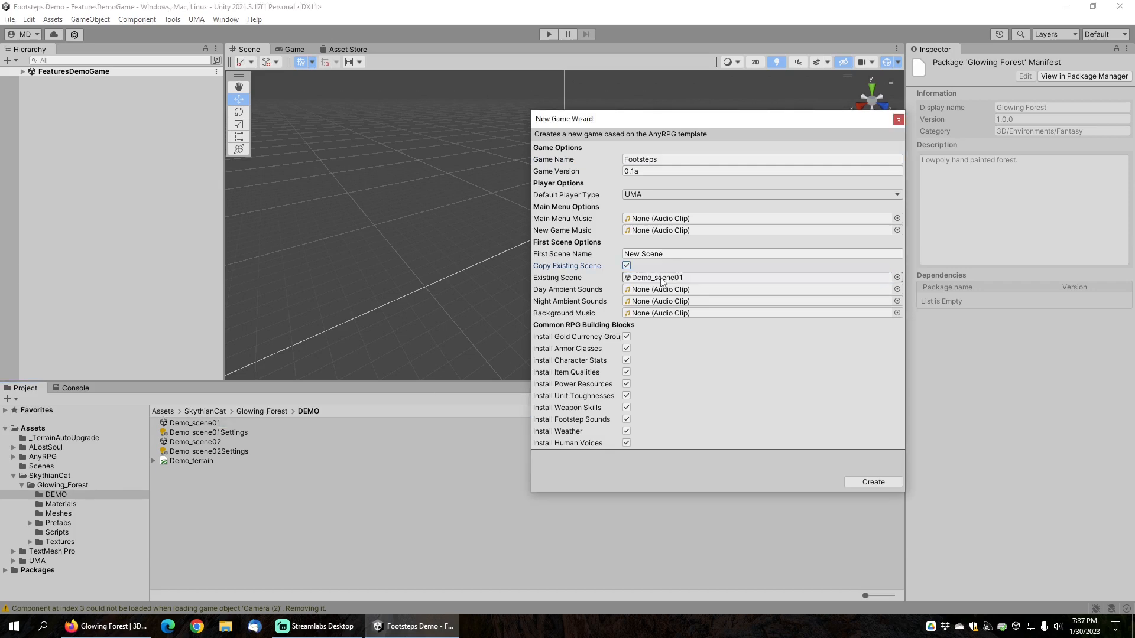
Step: Deselect every common RPG building block except Footstep Sounds and create the game
{"action": "left_click", "coordinate": [626, 336]}
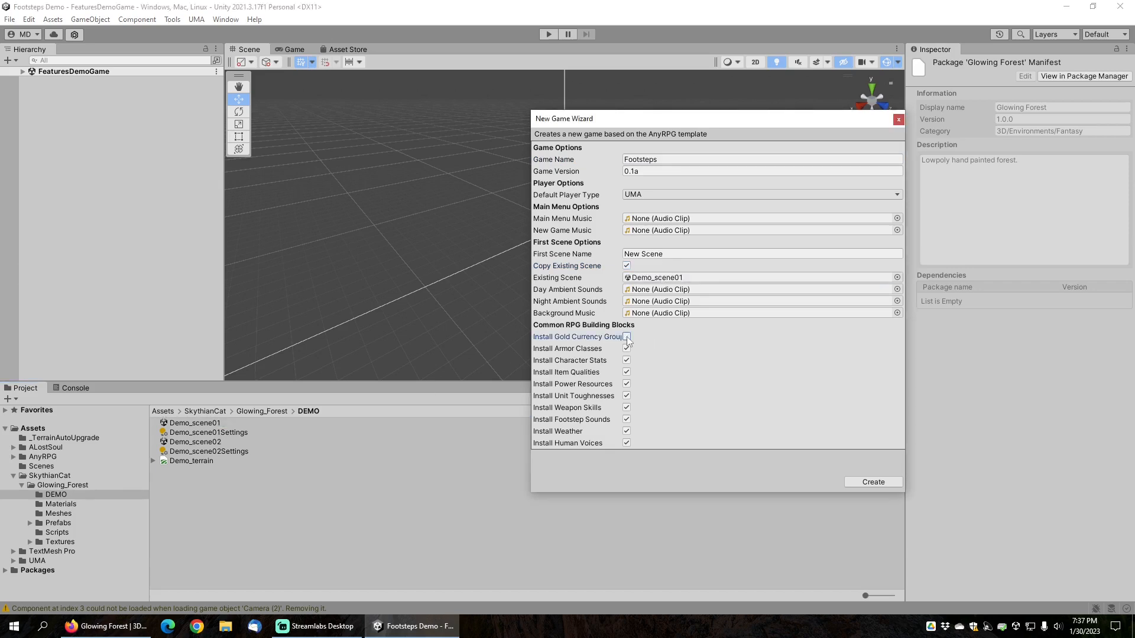
{"action": "left_click", "coordinate": [627, 348]}
{"action": "left_click", "coordinate": [626, 360]}
{"action": "left_click", "coordinate": [627, 372]}
{"action": "left_click", "coordinate": [627, 384]}
{"action": "left_click", "coordinate": [628, 397]}
{"action": "left_click", "coordinate": [627, 408]}
{"action": "left_click", "coordinate": [626, 432]}
{"action": "left_click", "coordinate": [626, 443]}
{"action": "left_click", "coordinate": [874, 483]}
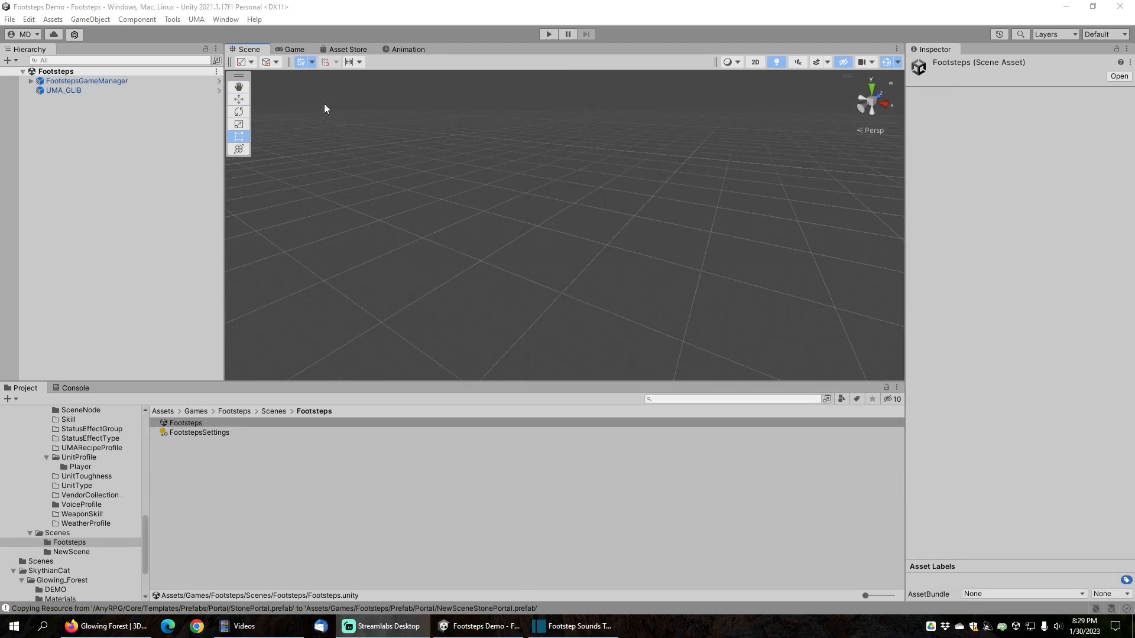
Step: Open the AnyRPG Template Content Wizard and set the Scriptable Content list size to 1
{"action": "left_click", "coordinate": [171, 22]}
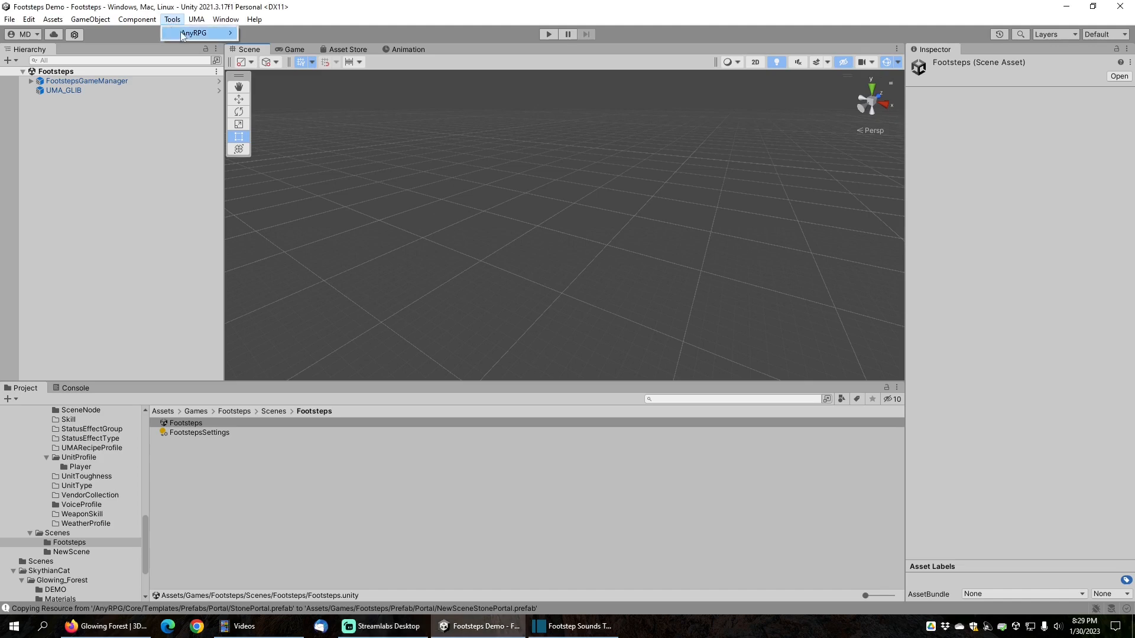
{"action": "mouse_move", "coordinate": [186, 35]}
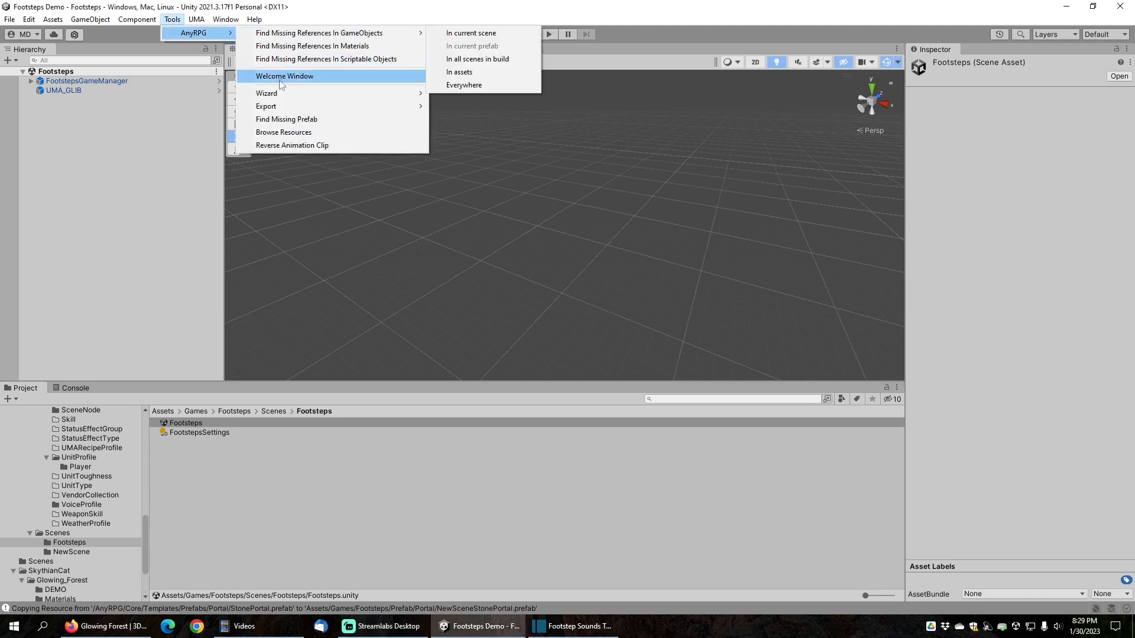
{"action": "mouse_move", "coordinate": [282, 93]}
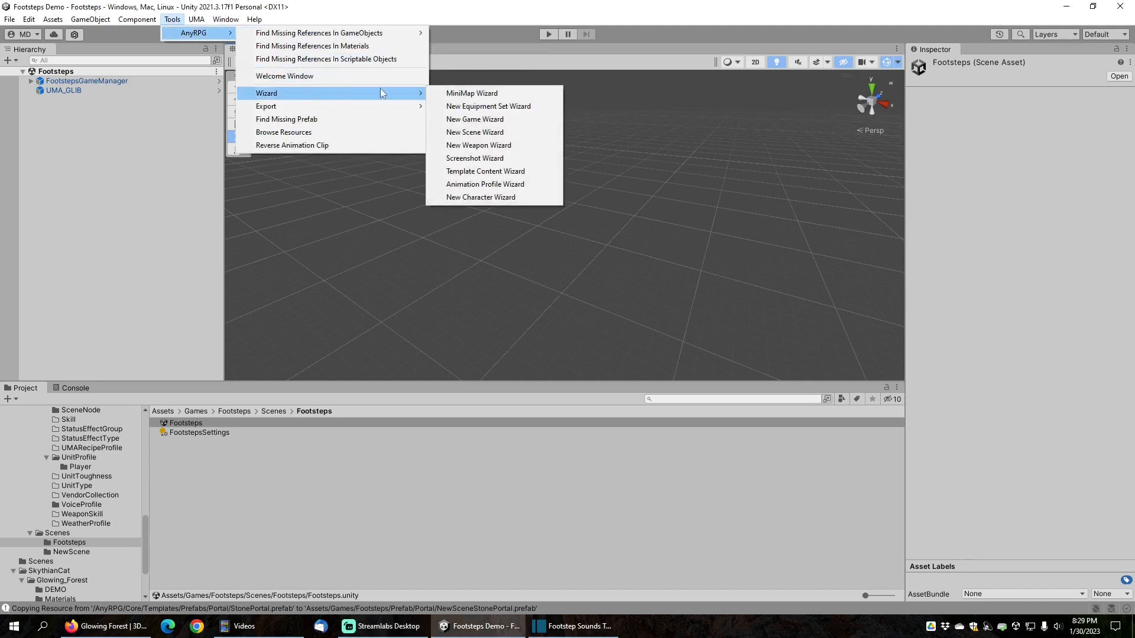
{"action": "left_click", "coordinate": [487, 172]}
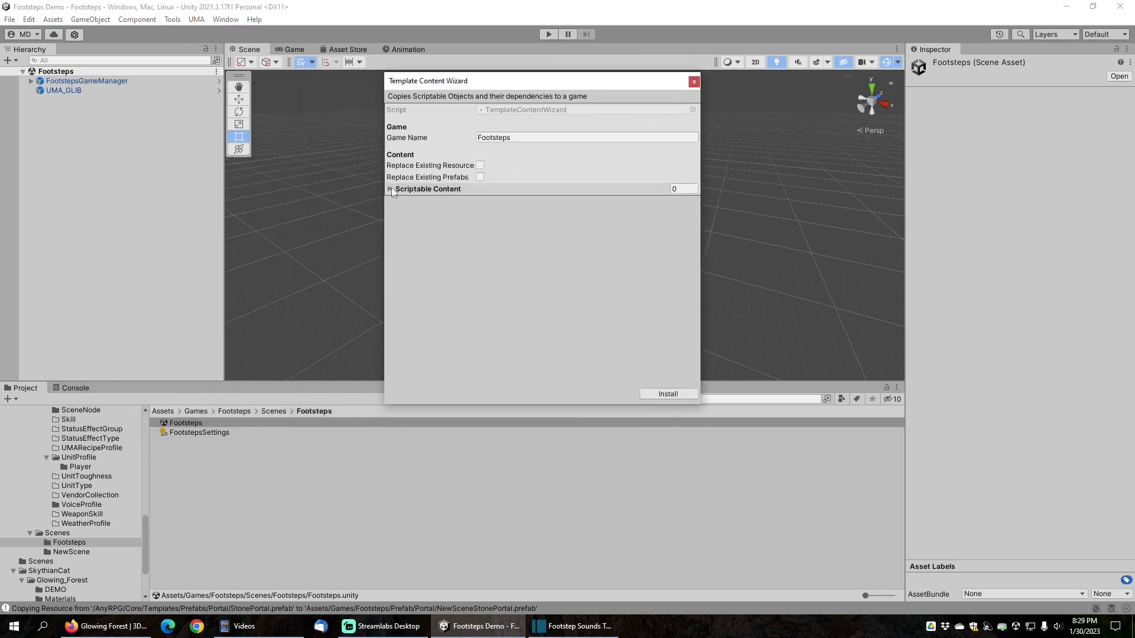
{"action": "left_click", "coordinate": [436, 191]}
{"action": "left_click", "coordinate": [684, 189]}
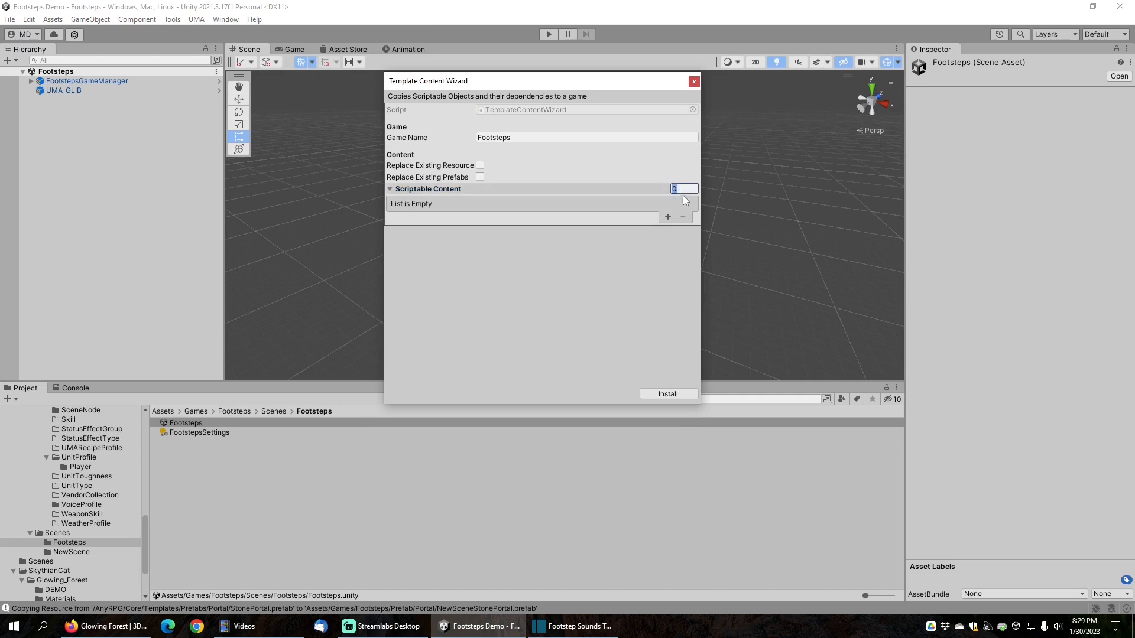
{"action": "type", "text": "1"}
{"action": "key", "text": "Return"}
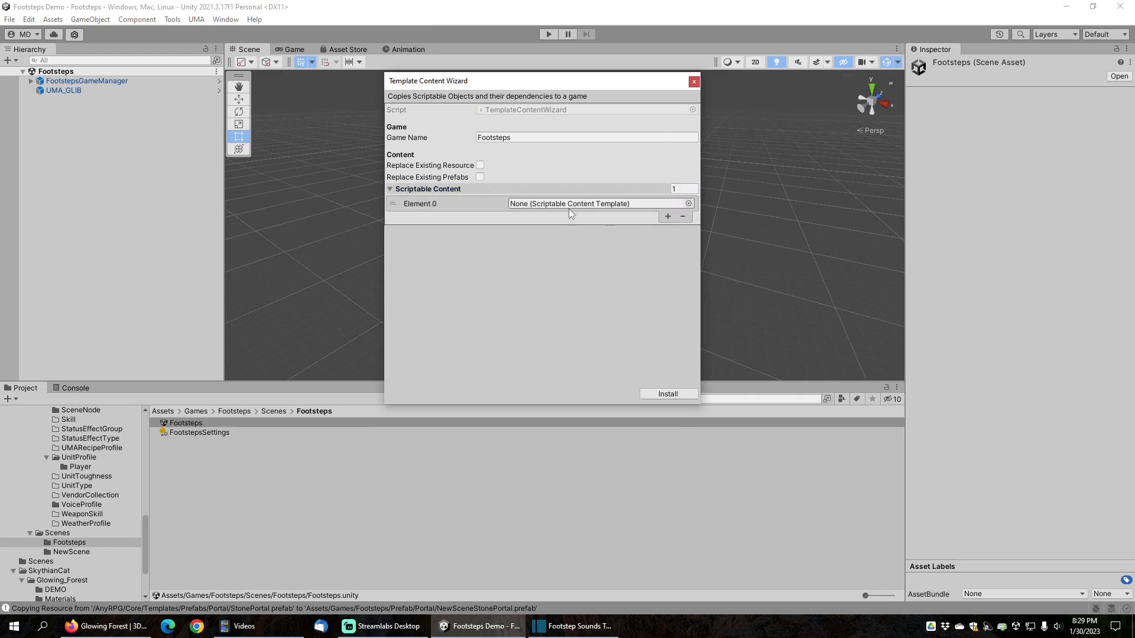
Step: Assign FootstepSoundEffectsTemplatePackage to Element 0 of the Scriptable Content list
{"action": "left_click", "coordinate": [689, 203]}
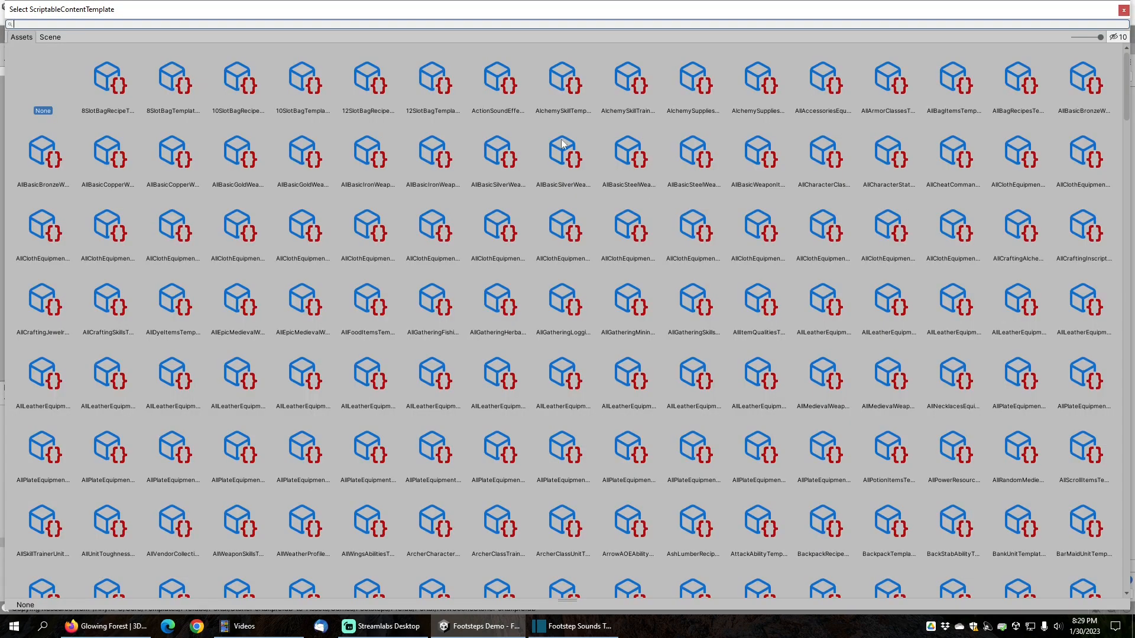
{"action": "left_click_drag", "start_coordinate": [1101, 37], "coordinate": [1038, 38]}
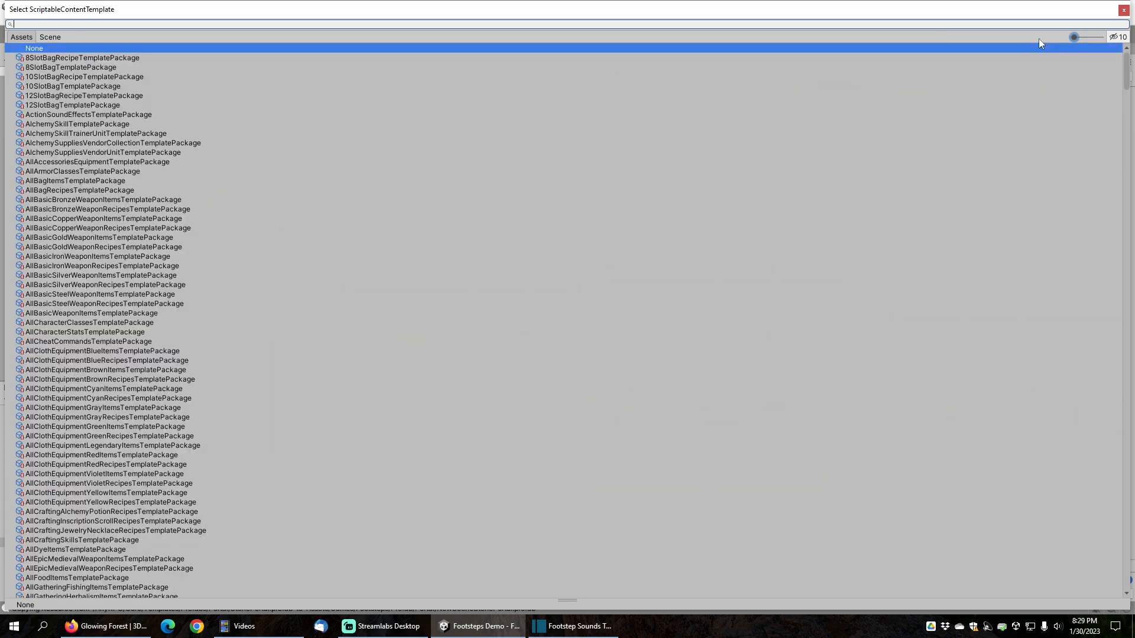
{"action": "type", "text": "footstep"}
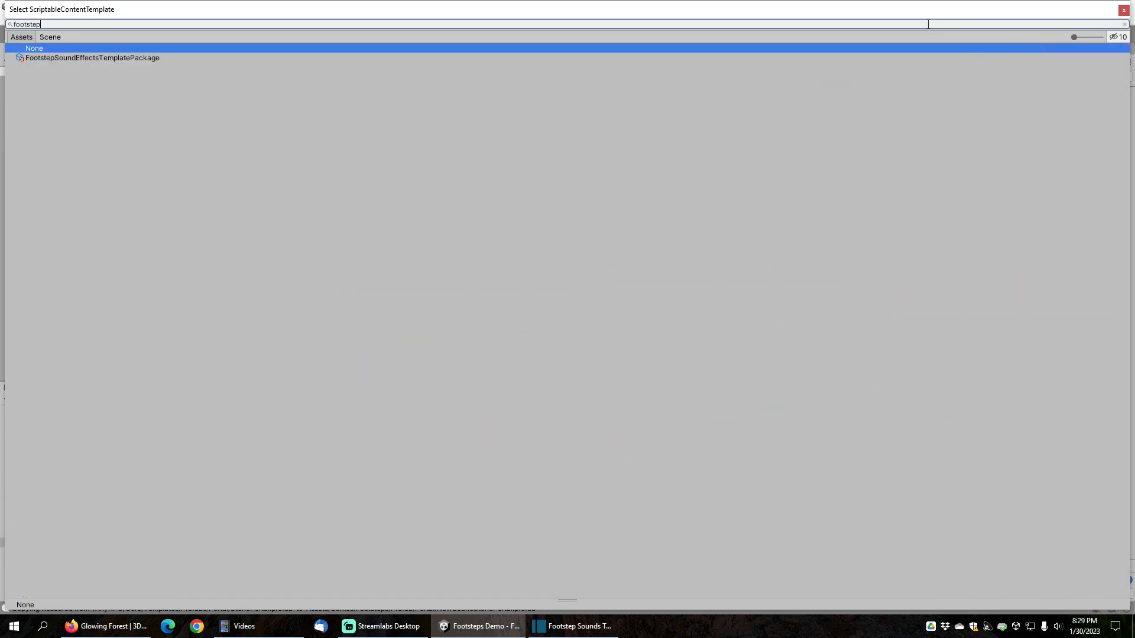
{"action": "double_click", "coordinate": [77, 58]}
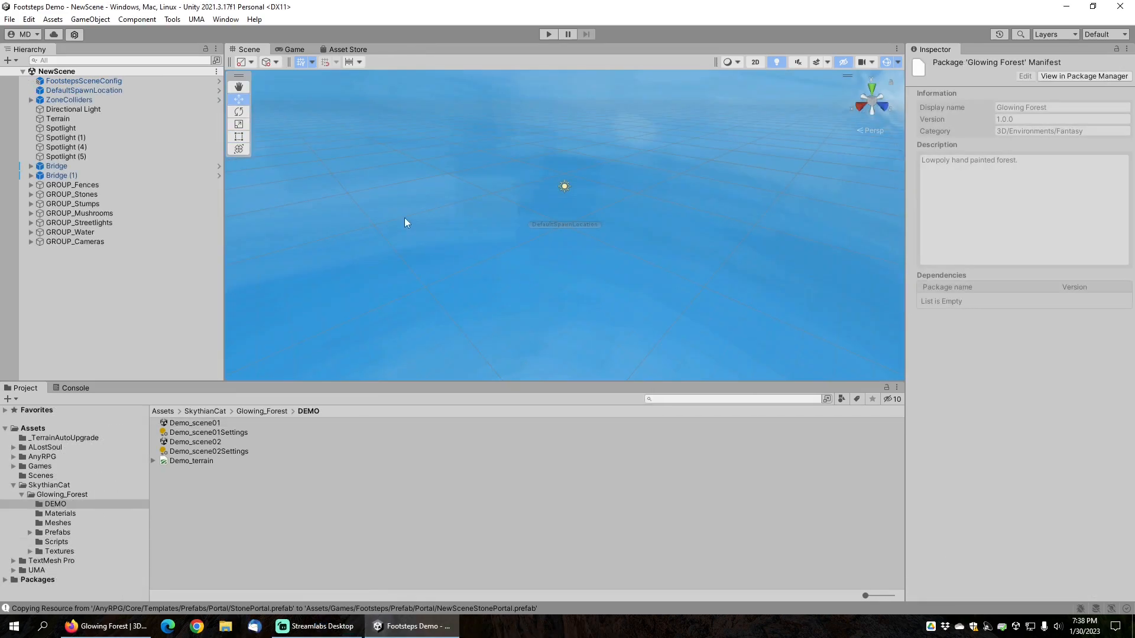
Step: Frame the Bridge object in the scene view and examine the surrounding river, path and fences
{"action": "right_click_drag", "start_coordinate": [494, 213], "coordinate": [892, 618]}
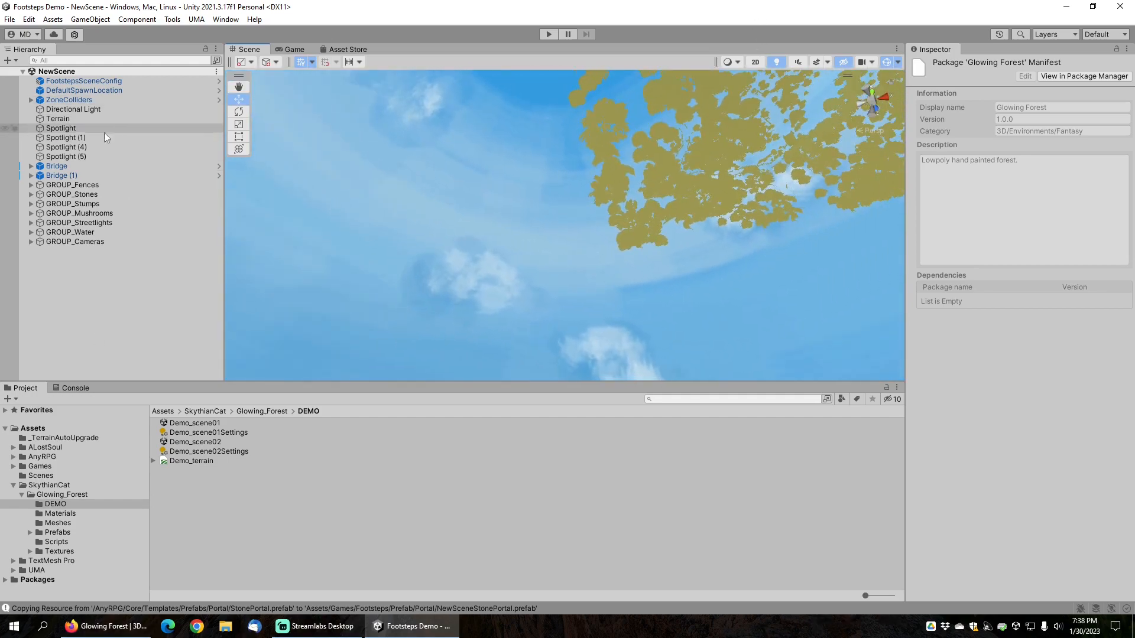
{"action": "left_click", "coordinate": [62, 168]}
{"action": "key", "text": "f"}
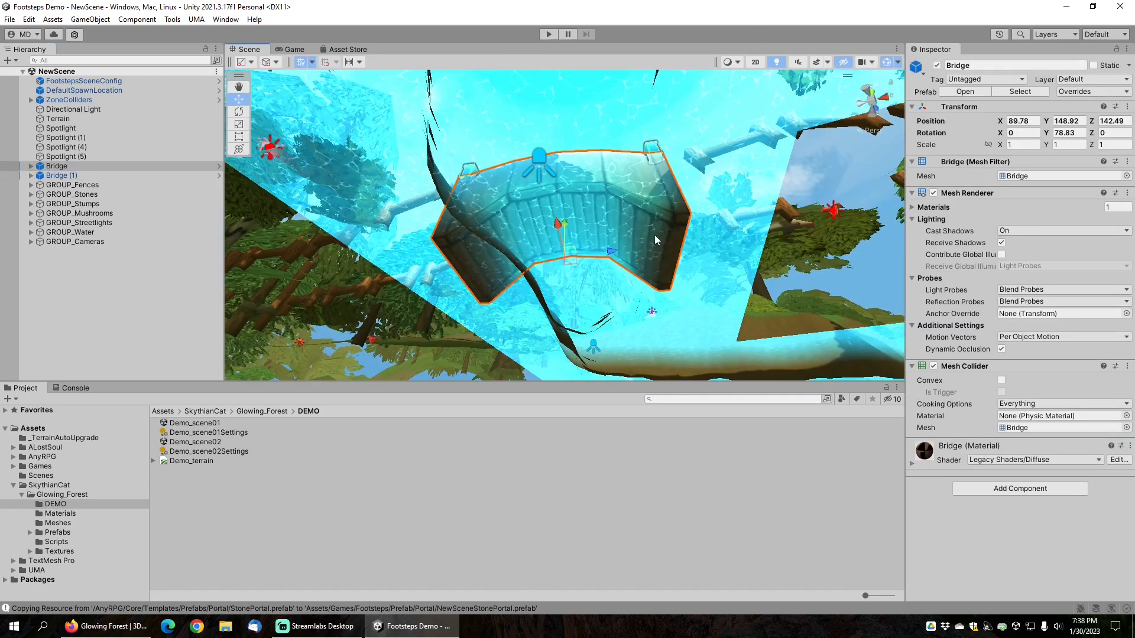
{"action": "scroll", "coordinate": [619, 230], "scroll_direction": "down", "scroll_amount": 10}
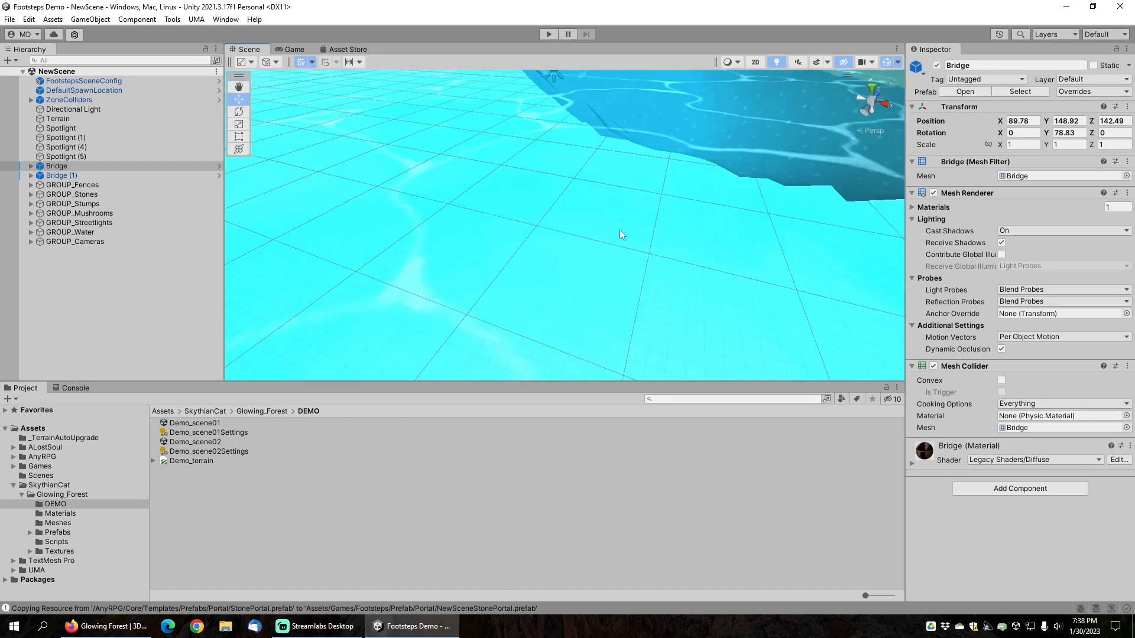
{"action": "scroll", "coordinate": [640, 268], "scroll_direction": "up", "scroll_amount": 3}
{"action": "left_click_drag", "start_coordinate": [640, 267], "coordinate": [535, 269], "text": "alt"}
{"action": "middle_click_drag", "start_coordinate": [602, 271], "coordinate": [548, 211]}
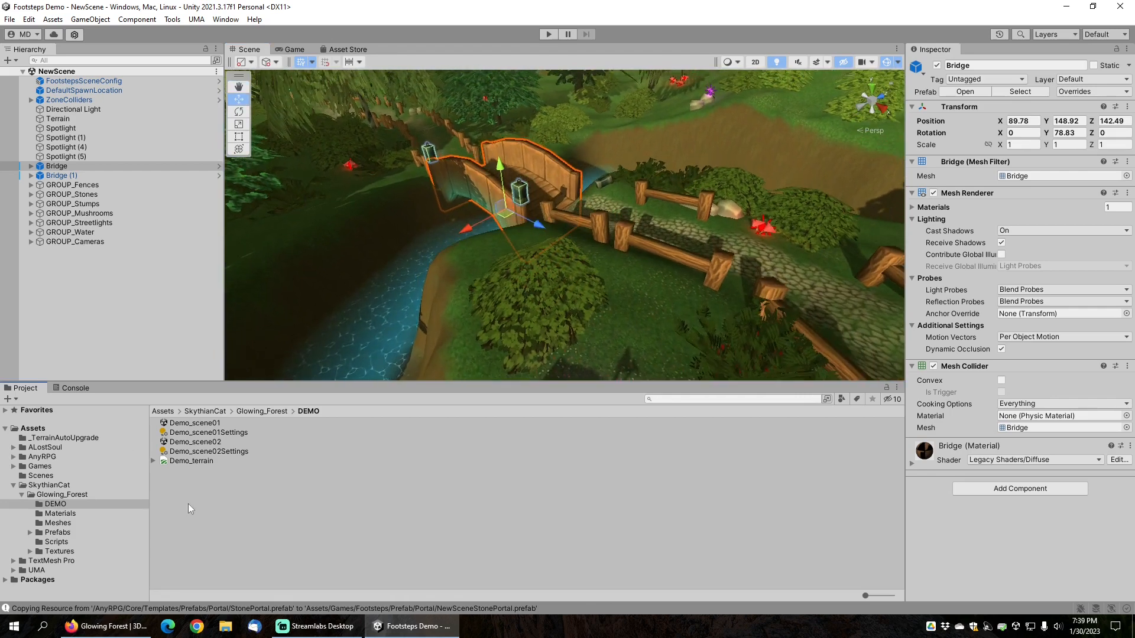
Step: Select the FootstepsGameManager prefab in Games/Footsteps/Prefab/GameManager
{"action": "left_click", "coordinate": [13, 466]}
{"action": "left_click", "coordinate": [23, 476]}
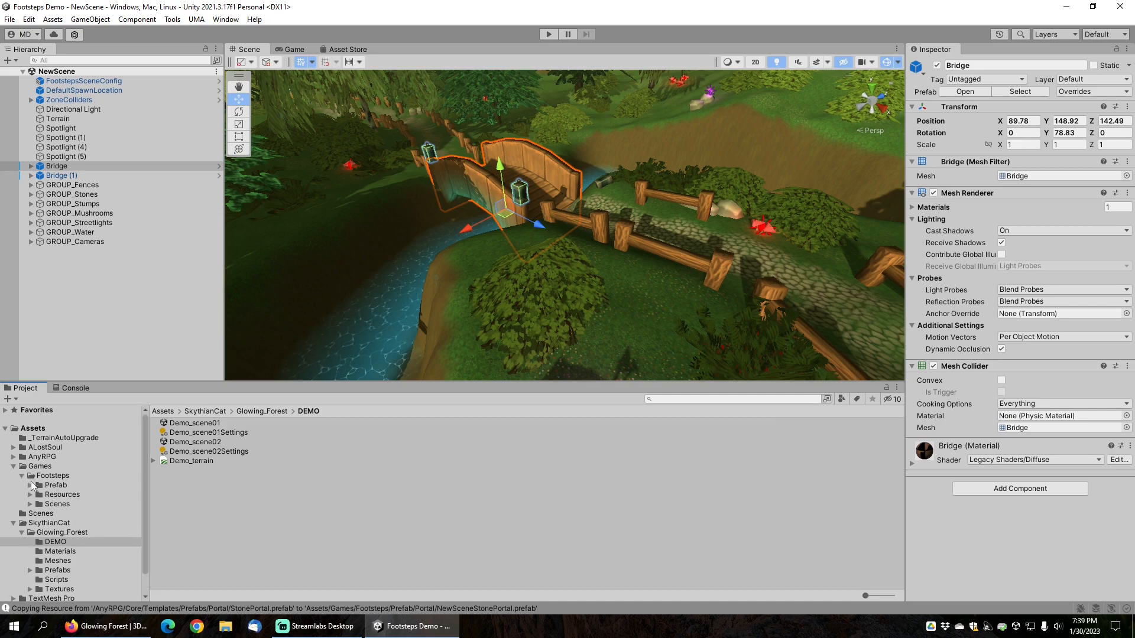
{"action": "left_click", "coordinate": [31, 484]}
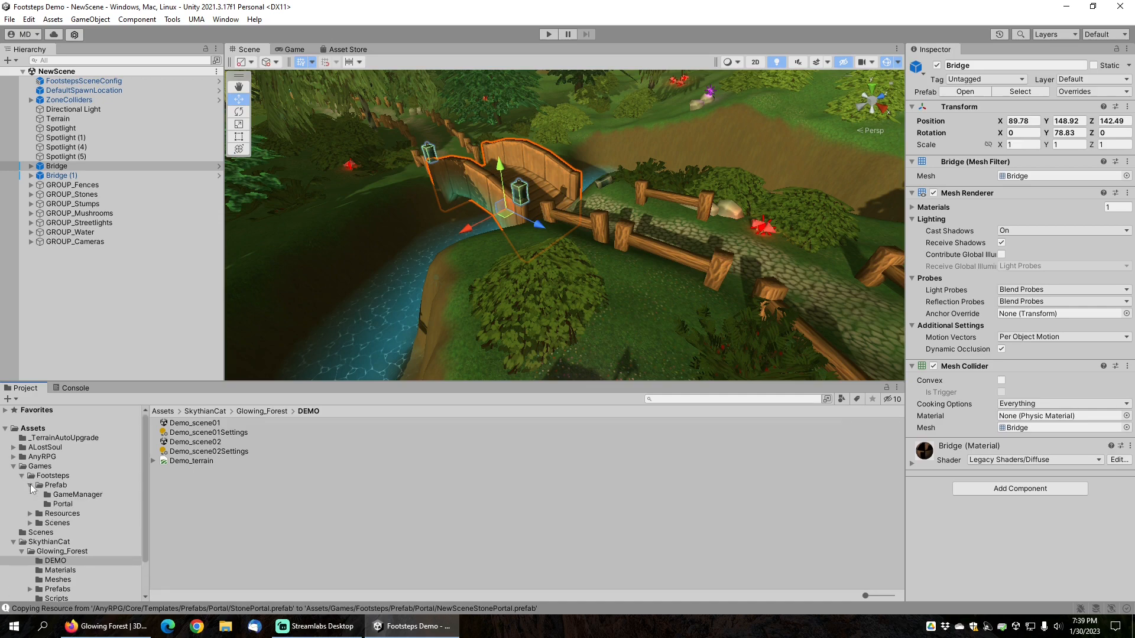
{"action": "left_click", "coordinate": [66, 495]}
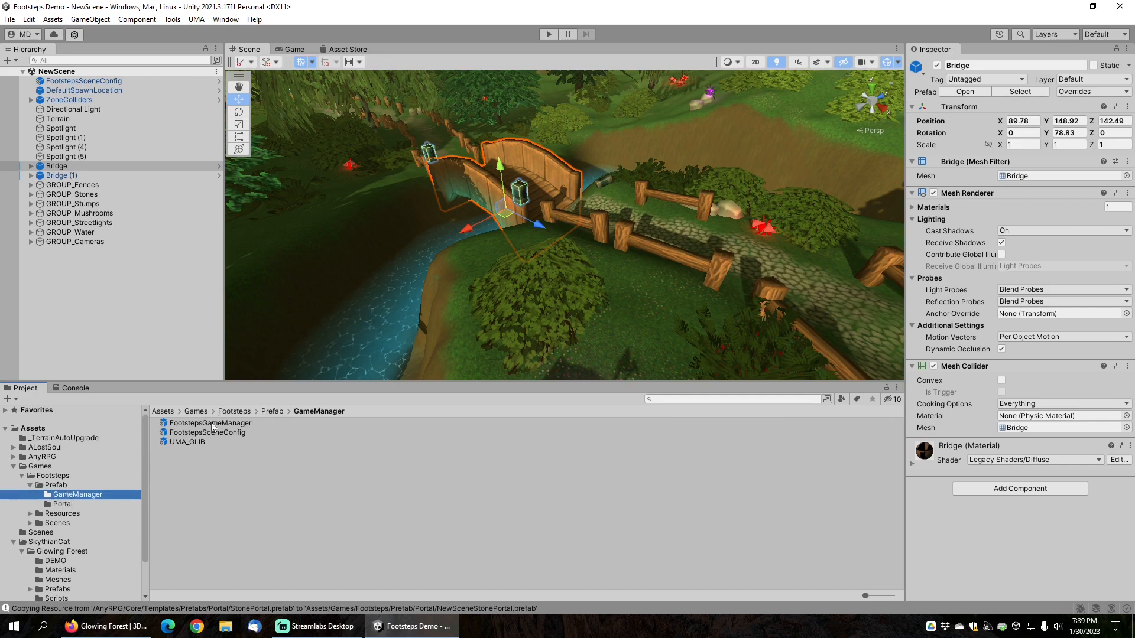
{"action": "left_click", "coordinate": [211, 424]}
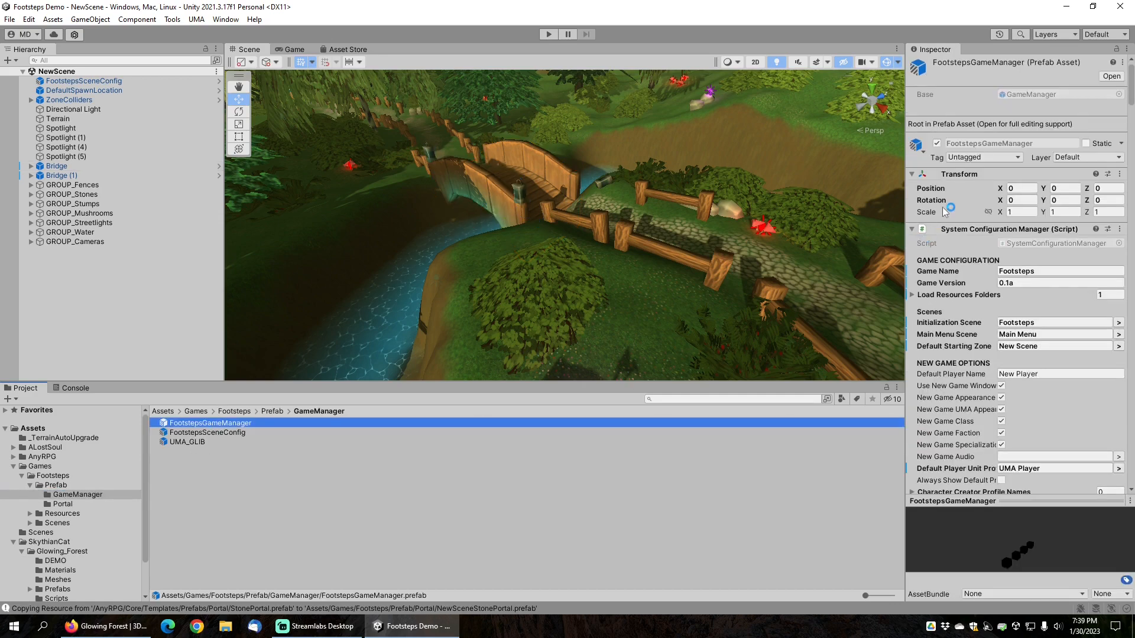
Step: Set the game manager's default player unit profile to Mecanim Player and turn off Use New Game Window
{"action": "scroll", "coordinate": [962, 381], "scroll_direction": "down", "scroll_amount": 4}
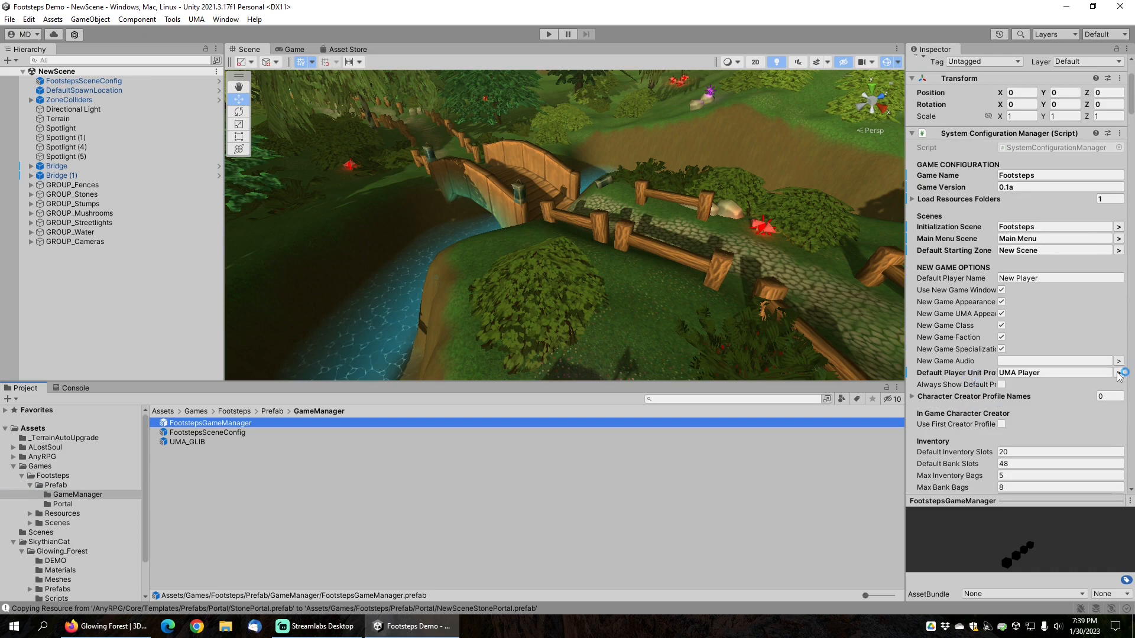
{"action": "left_click", "coordinate": [1119, 374]}
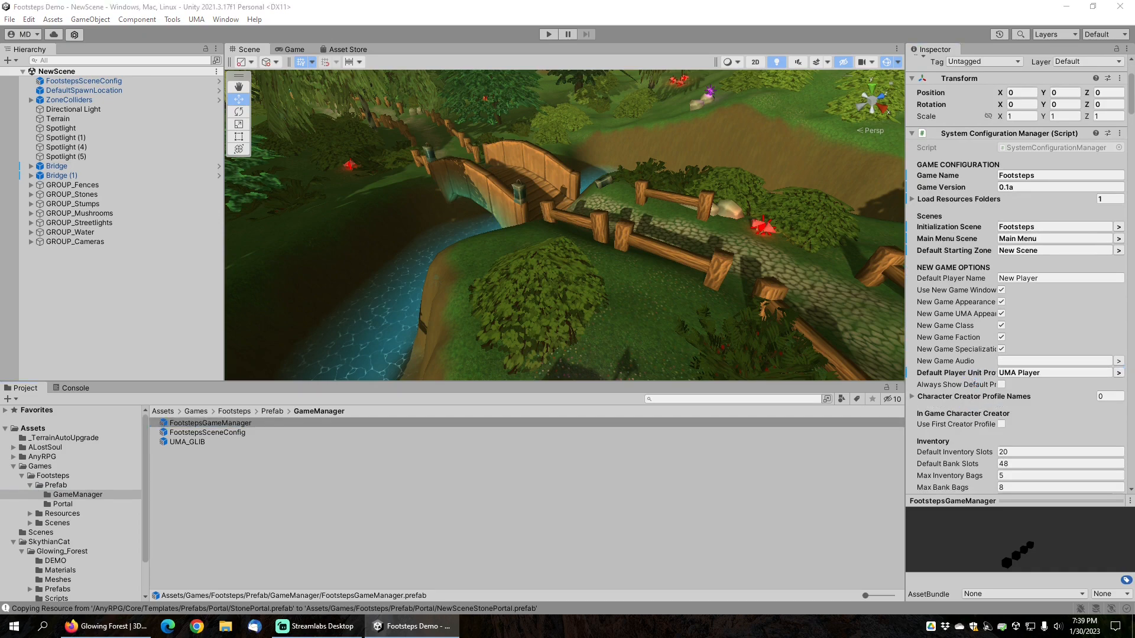
{"action": "left_click_drag", "start_coordinate": [0, 176], "coordinate": [718, 159]}
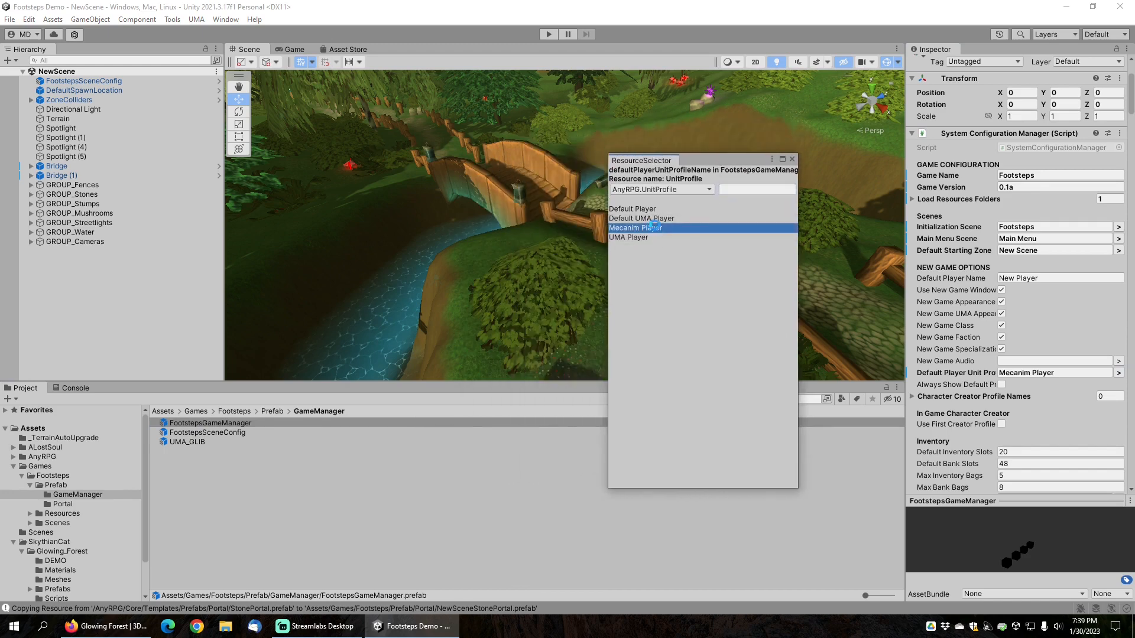
{"action": "left_click", "coordinate": [792, 159]}
{"action": "left_click", "coordinate": [793, 159]}
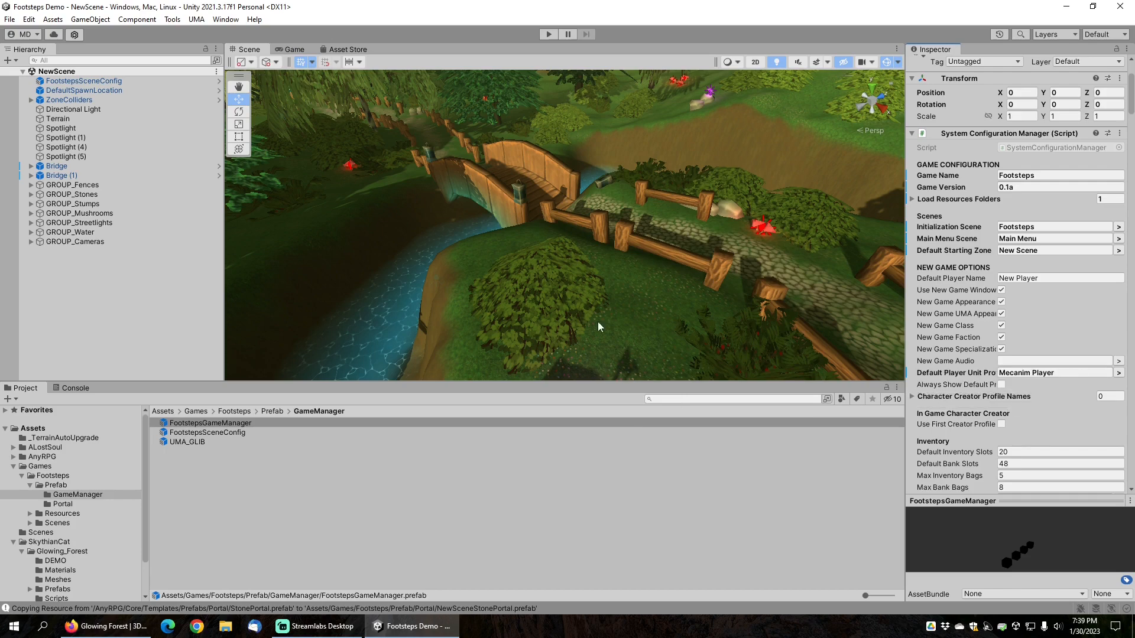
{"action": "left_click", "coordinate": [1001, 290]}
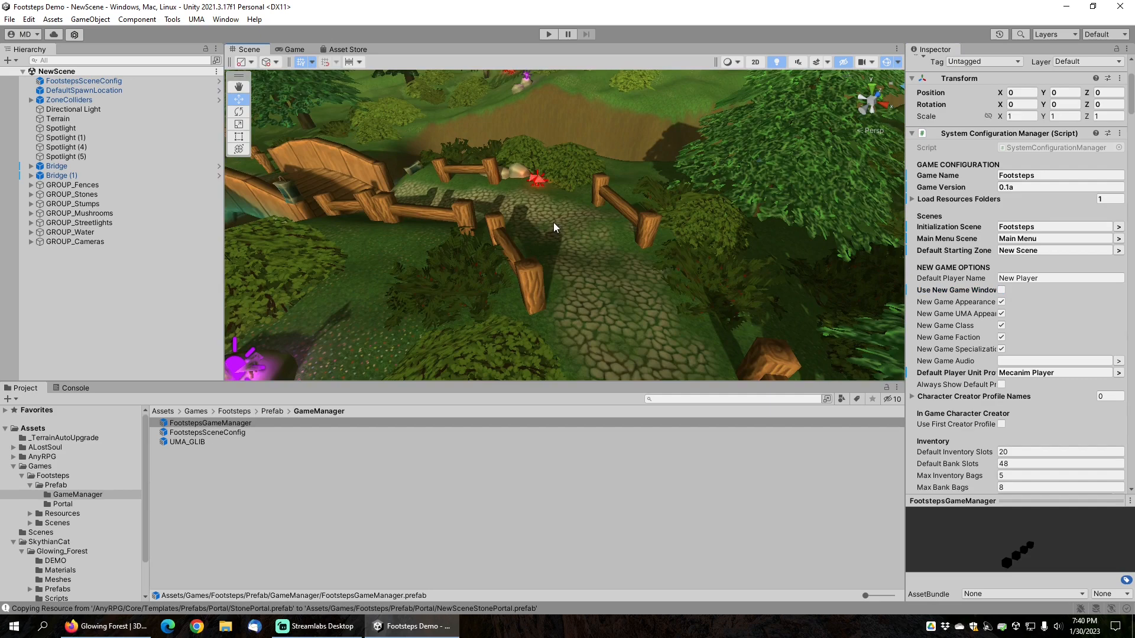
{"action": "middle_click_drag", "start_coordinate": [554, 222], "coordinate": [554, 222]}
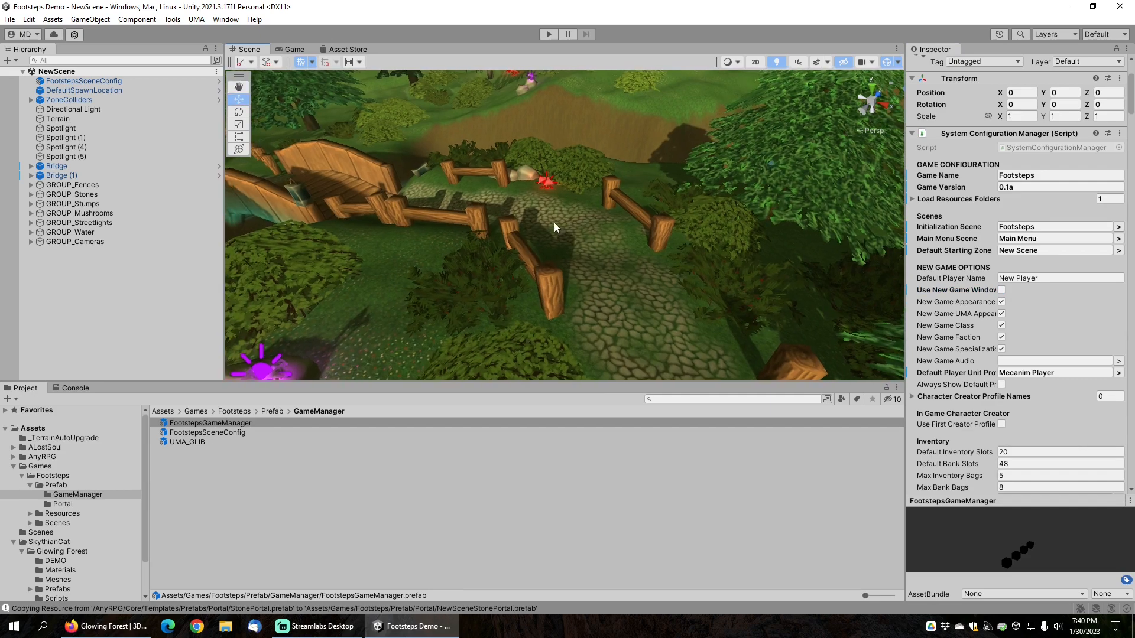
Step: Move DefaultSpawnLocation to the scene view's focus point on the cobblestone path near the bridge
{"action": "left_click", "coordinate": [87, 89]}
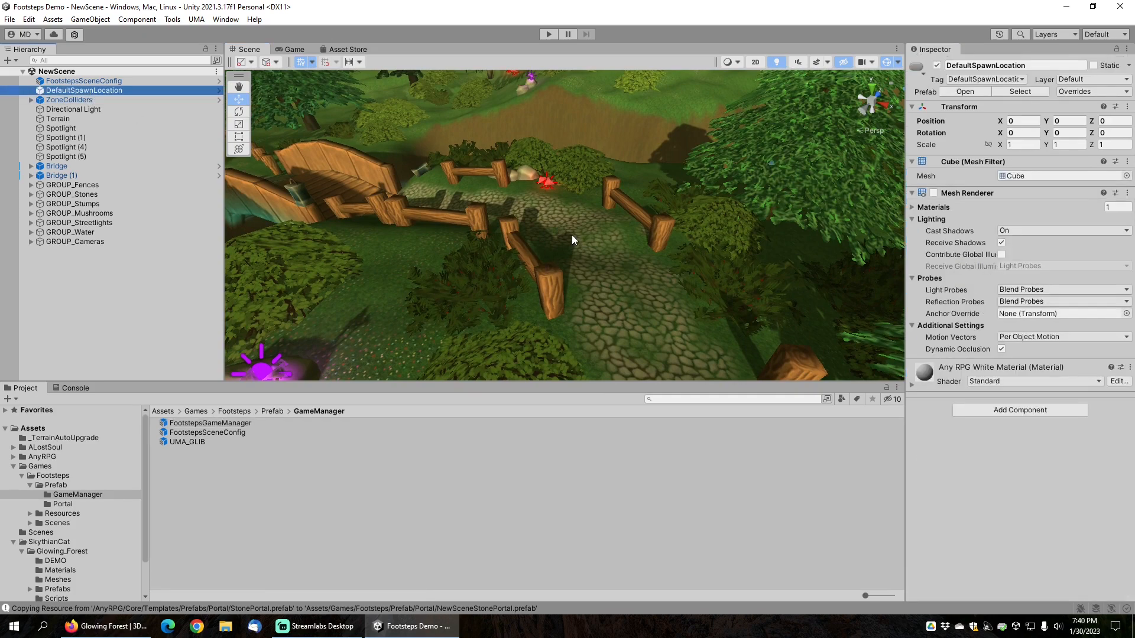
{"action": "key", "text": "q"}
{"action": "key", "text": "w"}
{"action": "key", "text": "ctrl+alt+f"}
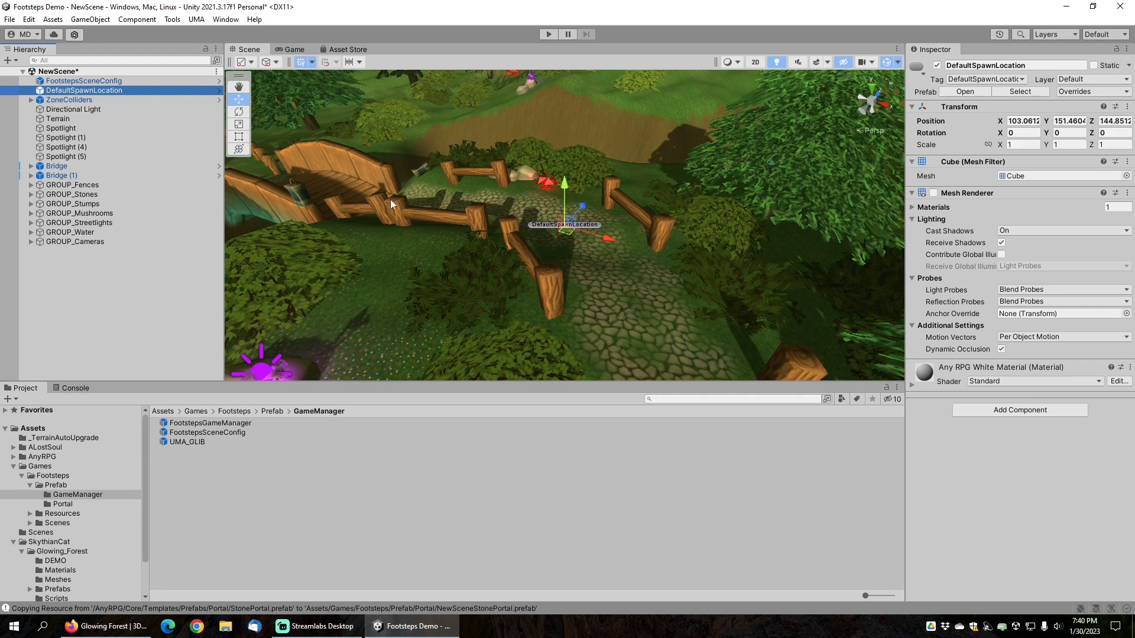
Step: Delete the GROUP_Cameras object and its child cameras from NewScene
{"action": "left_click", "coordinate": [76, 240]}
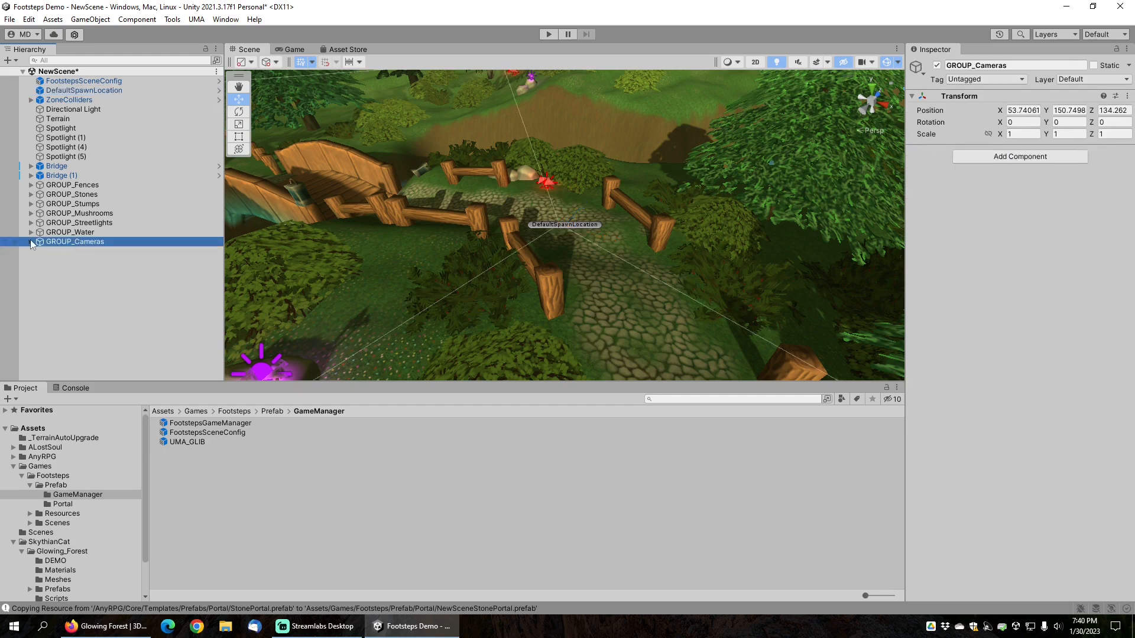
{"action": "left_click", "coordinate": [31, 241]}
{"action": "left_click", "coordinate": [81, 235]}
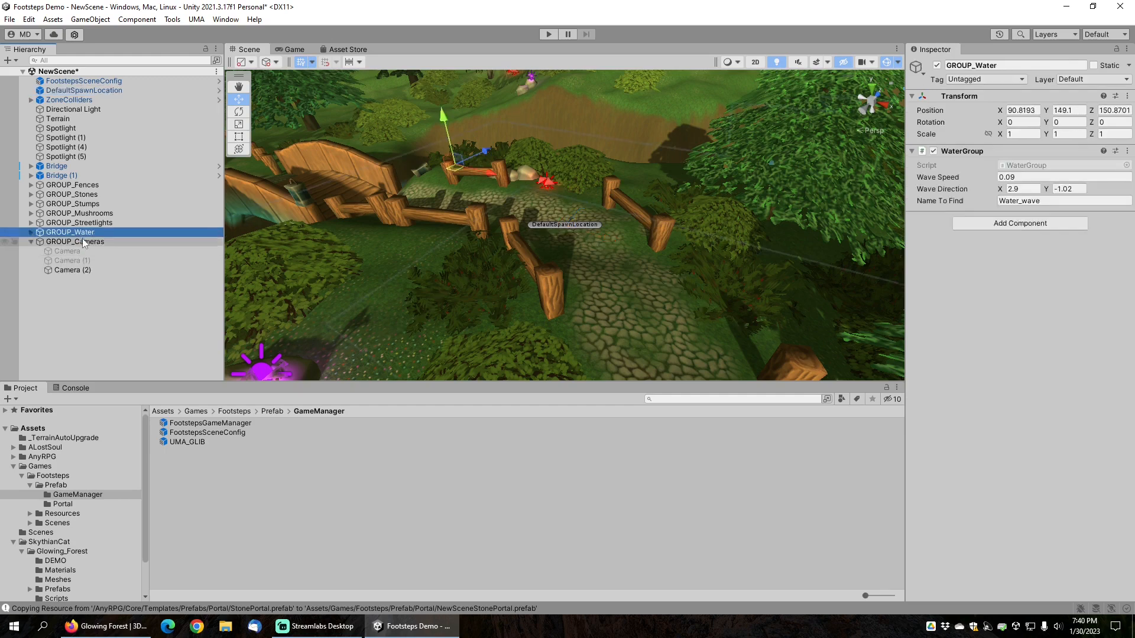
{"action": "left_click", "coordinate": [89, 240]}
{"action": "key", "text": "Delete"}
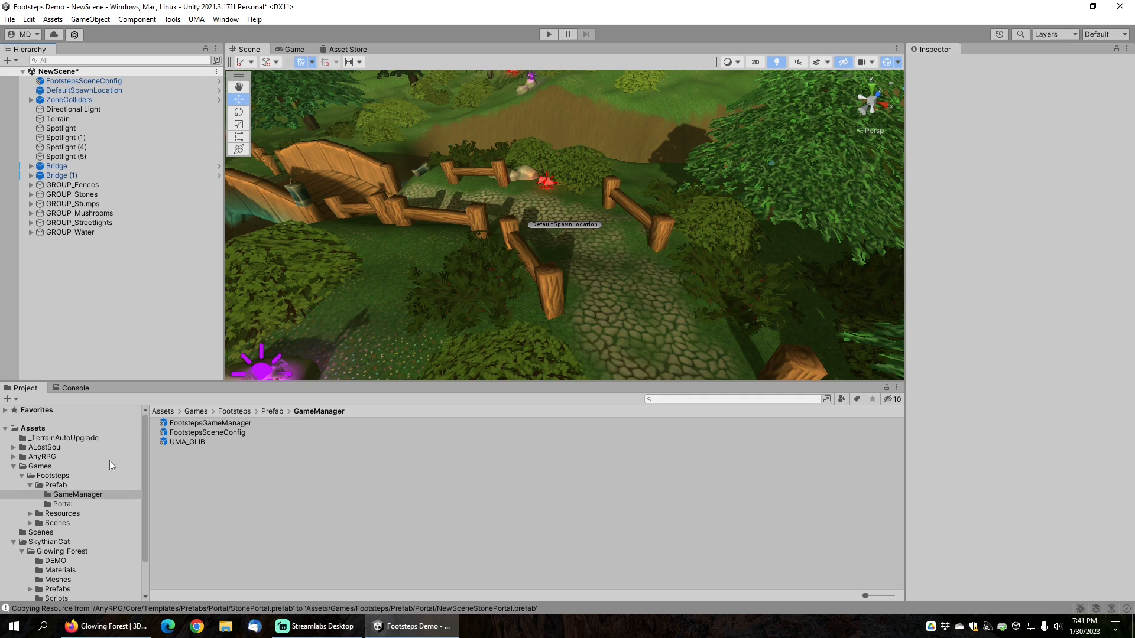
Step: Select the MecanimPlayerUnit asset in Games/Footsteps/Resources/Footsteps/UnitProfile/Player
{"action": "left_click", "coordinate": [29, 514]}
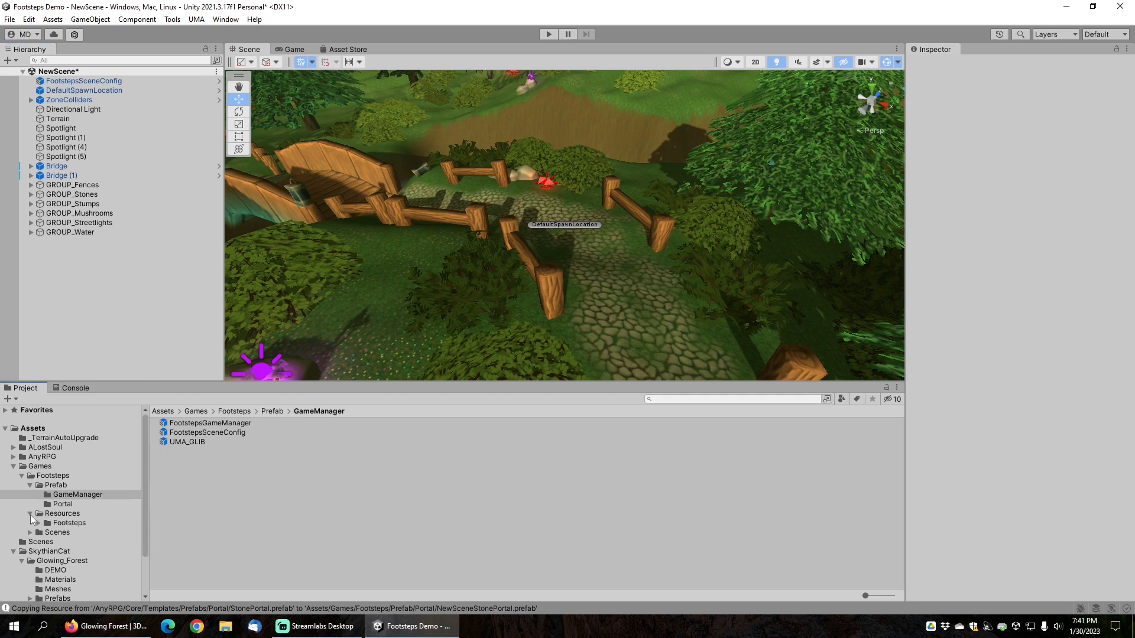
{"action": "left_click", "coordinate": [38, 524]}
{"action": "scroll", "coordinate": [38, 522], "scroll_direction": "down", "scroll_amount": 5}
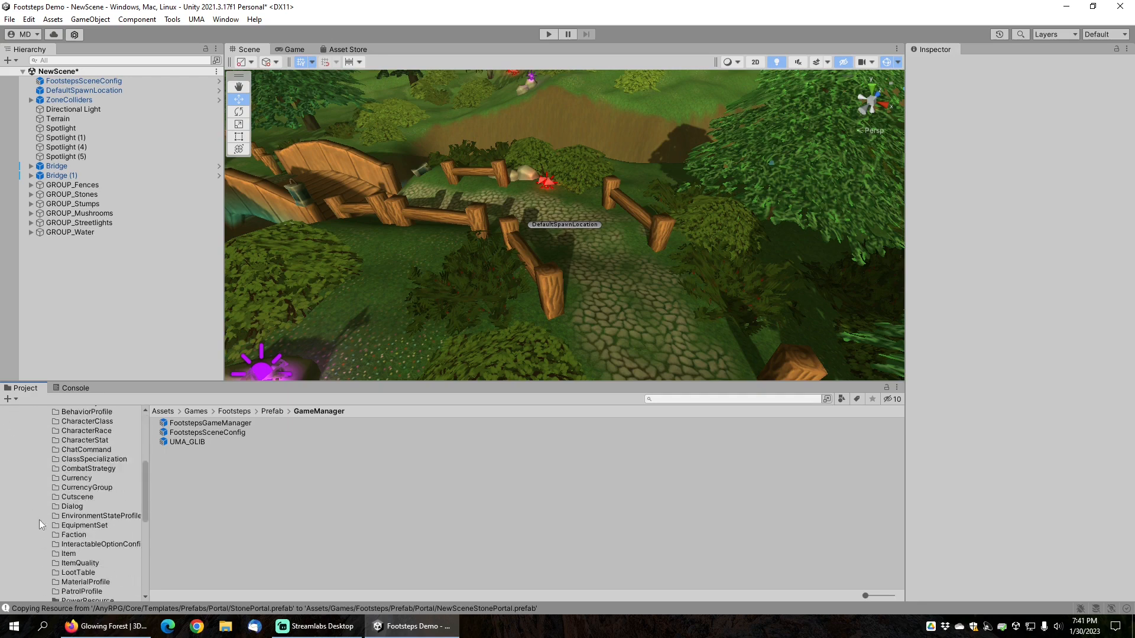
{"action": "scroll", "coordinate": [51, 513], "scroll_direction": "down", "scroll_amount": 4}
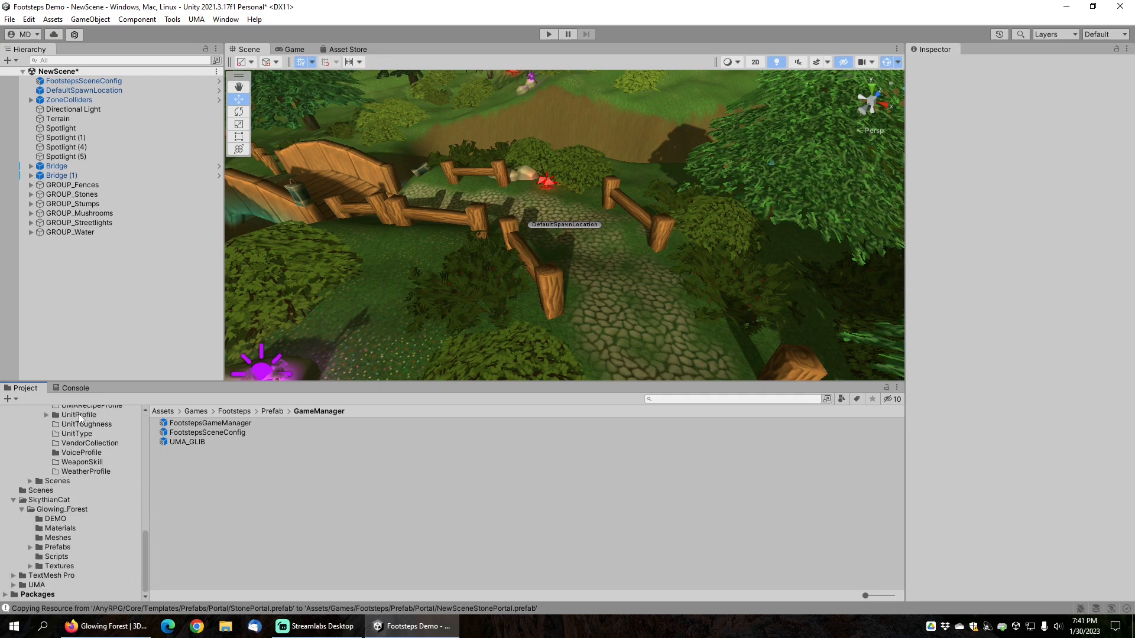
{"action": "left_click", "coordinate": [80, 415]}
{"action": "left_click", "coordinate": [47, 415]}
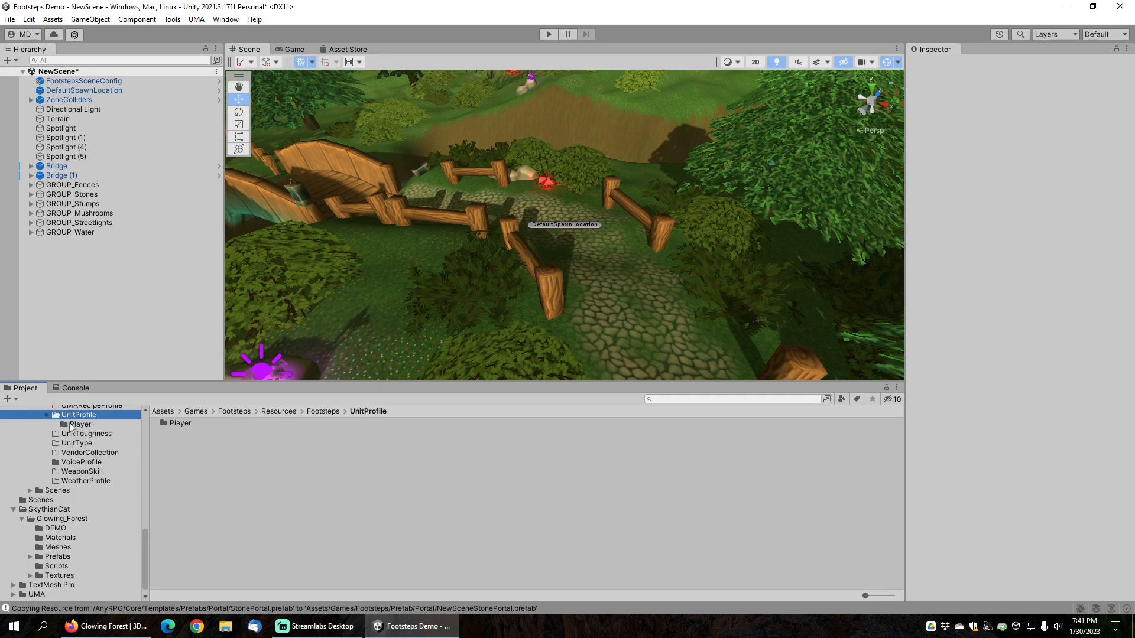
{"action": "double_click", "coordinate": [176, 424]}
{"action": "left_click", "coordinate": [206, 424]}
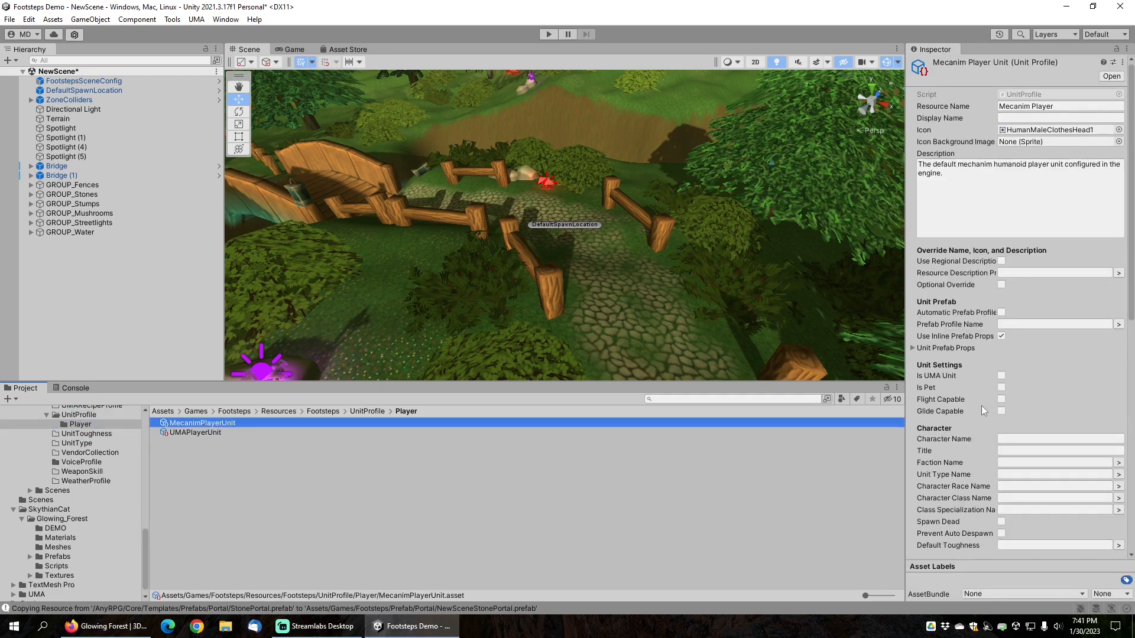
Step: Set Element 0 of the unit's Movement Audio Profile Names to Default Footstep Loop
{"action": "scroll", "coordinate": [973, 402], "scroll_direction": "down", "scroll_amount": 15}
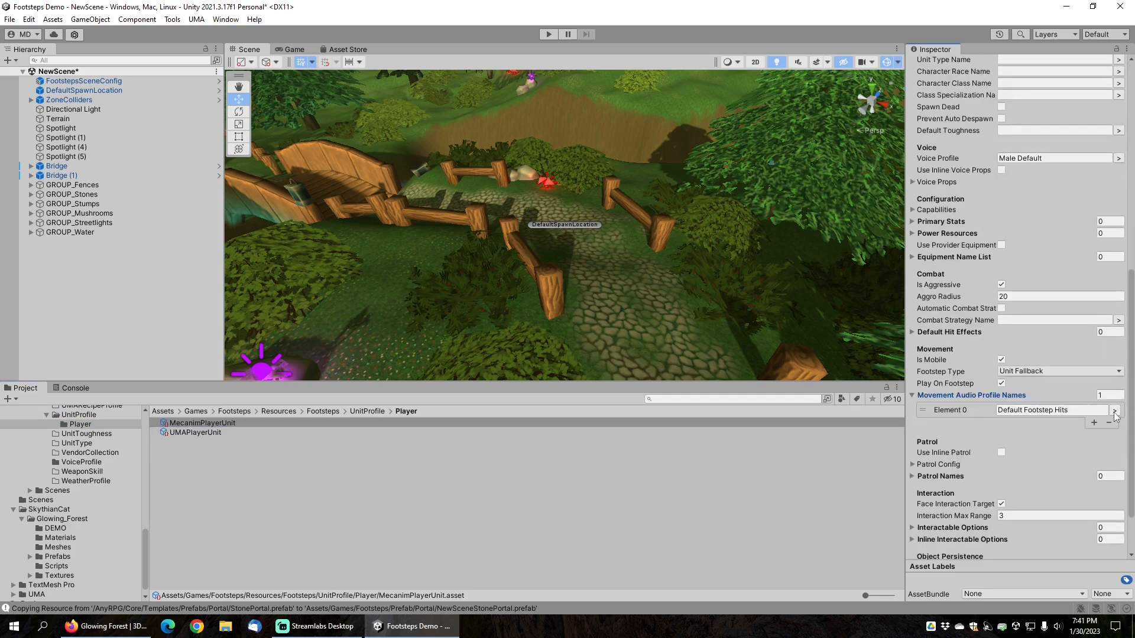
{"action": "left_click", "coordinate": [1115, 414]}
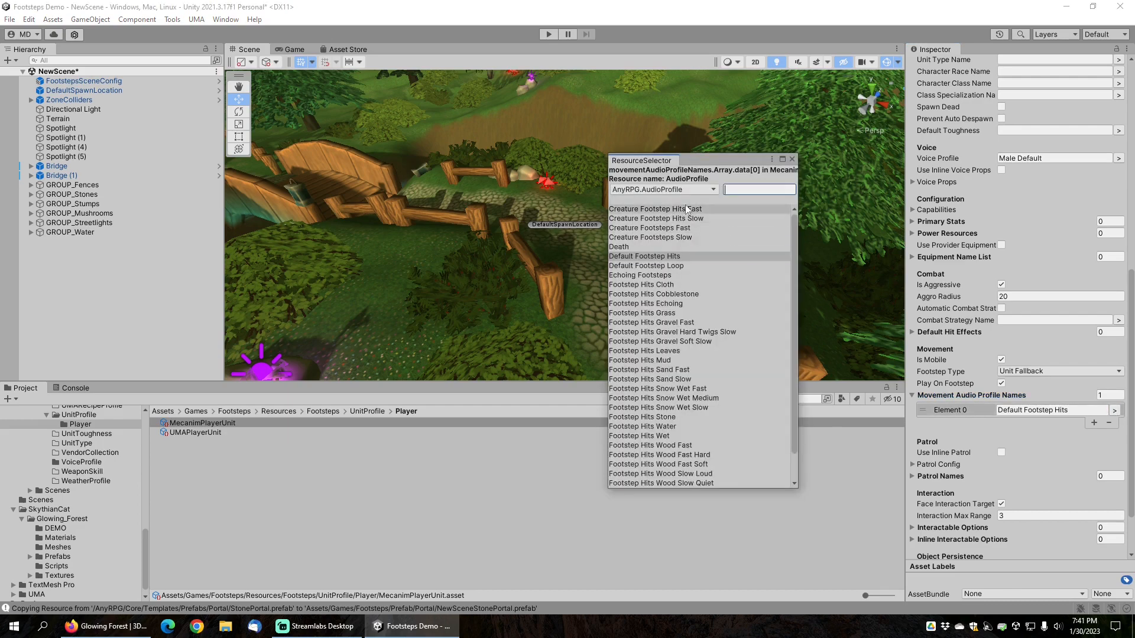
{"action": "left_click", "coordinate": [658, 266]}
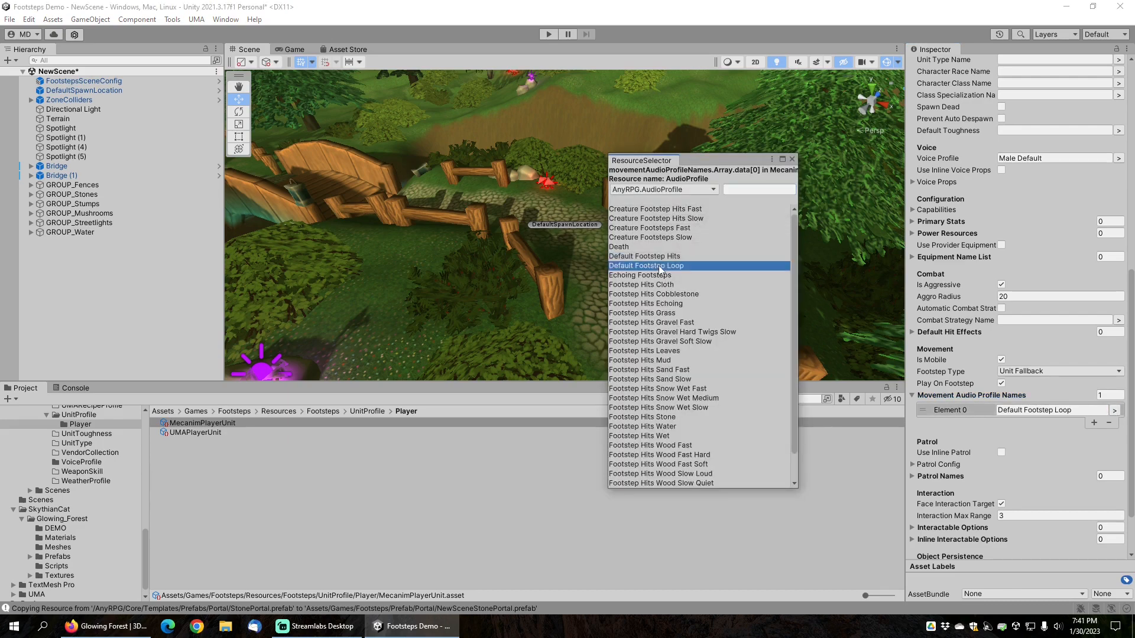
{"action": "left_click", "coordinate": [792, 159]}
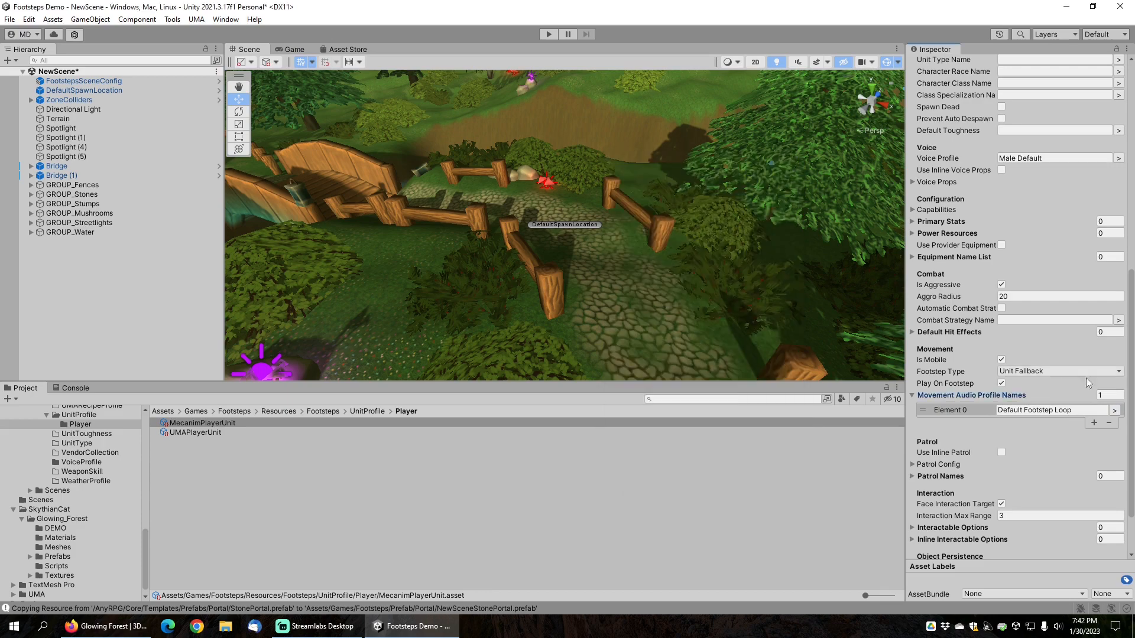
Step: Turn off Play On Footstep for the Mecanim player unit and set its Footstep Type to Unit
{"action": "left_click", "coordinate": [1002, 383]}
{"action": "left_click", "coordinate": [1030, 372]}
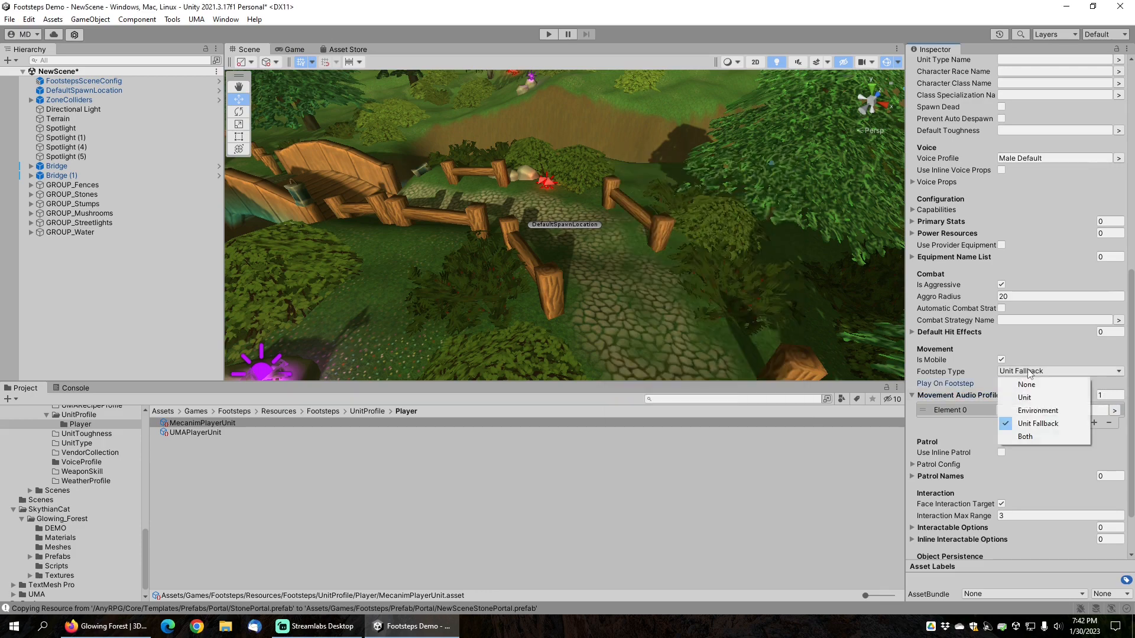
{"action": "left_click", "coordinate": [1026, 398]}
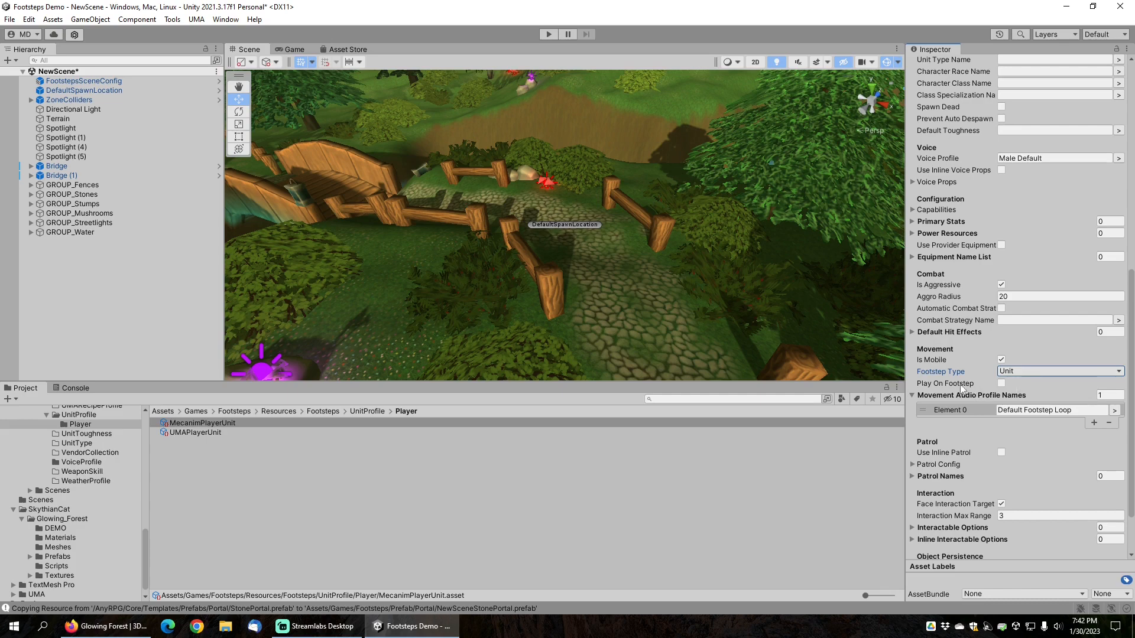
{"action": "mouse_move", "coordinate": [968, 384]}
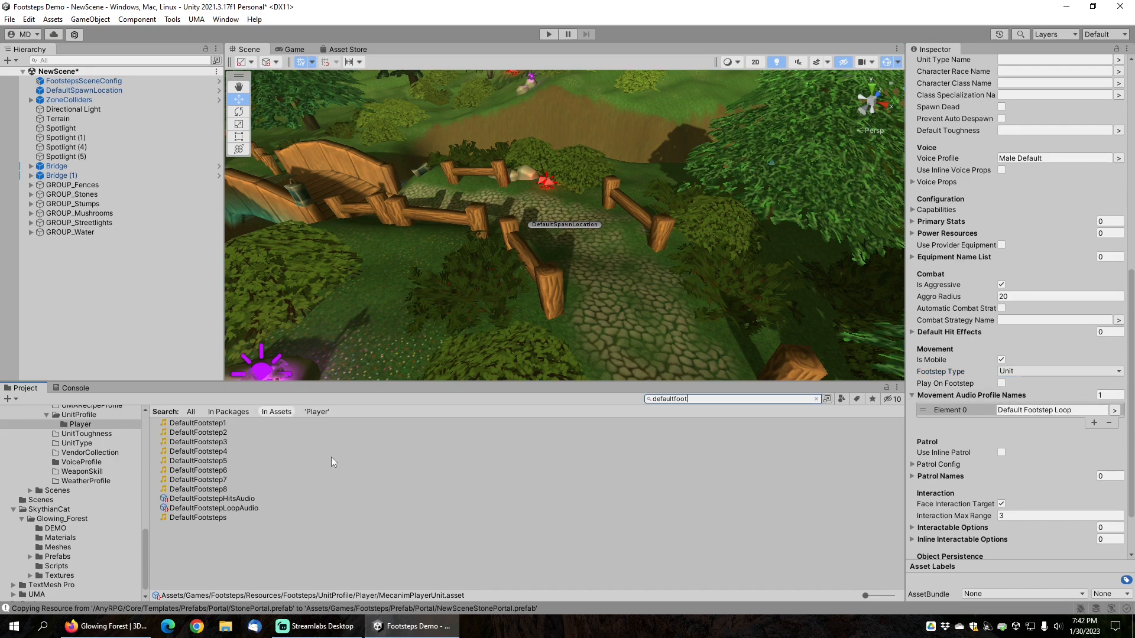
Step: Find the audio clip used by the DefaultFootstepLoopAudio profile, enlarge its waveform preview and play it
{"action": "left_click", "coordinate": [237, 509]}
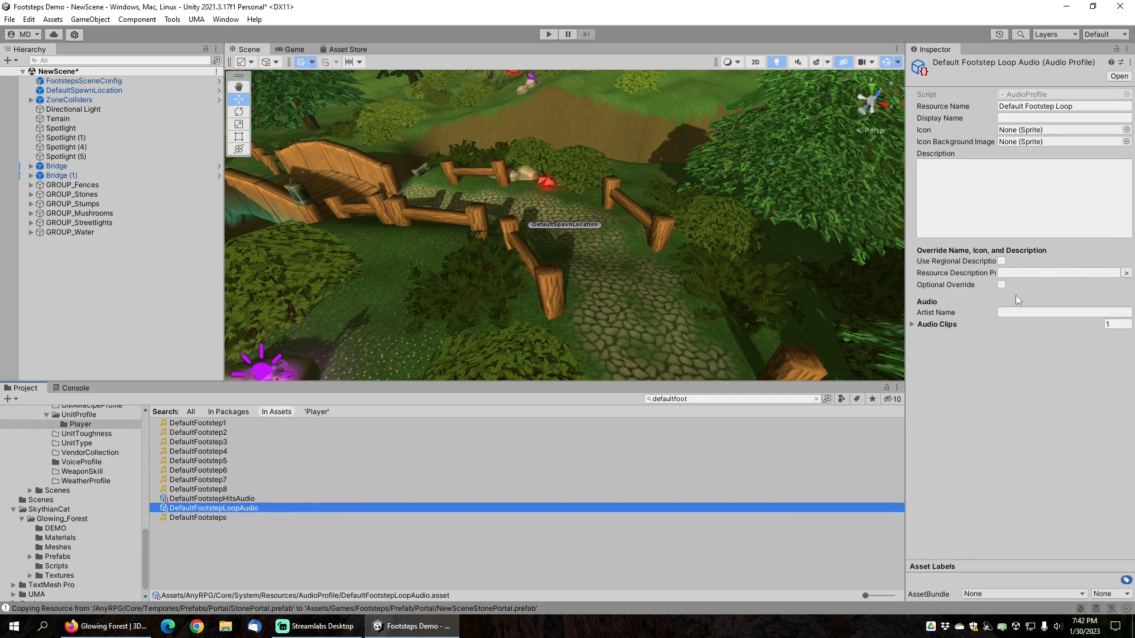
{"action": "left_click", "coordinate": [911, 324]}
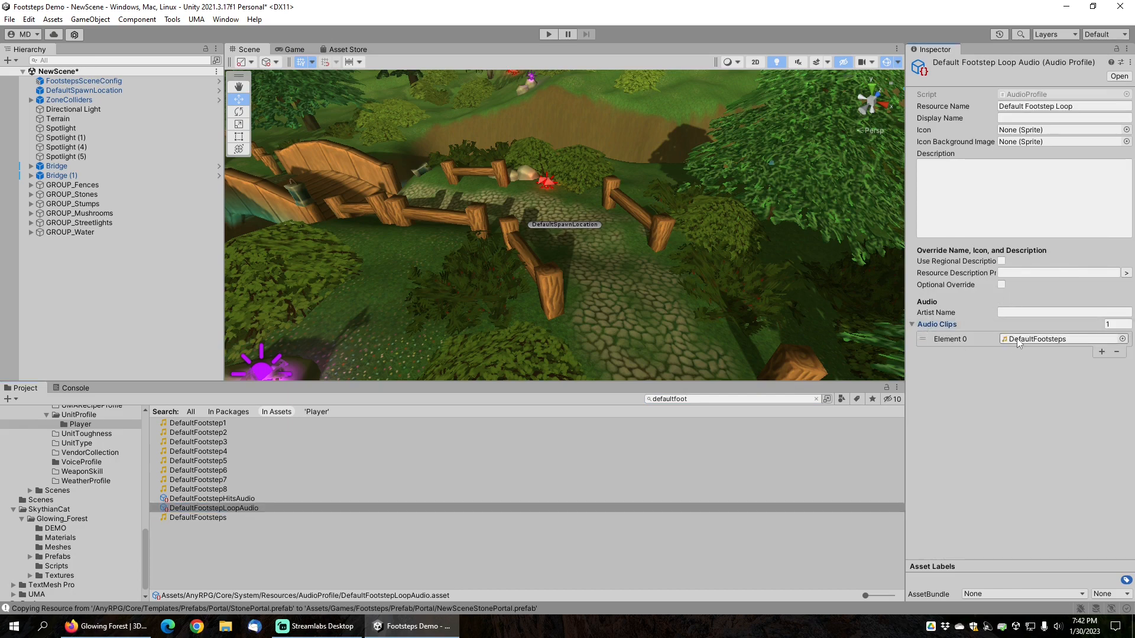
{"action": "left_click", "coordinate": [1012, 340]}
{"action": "left_click", "coordinate": [198, 499]}
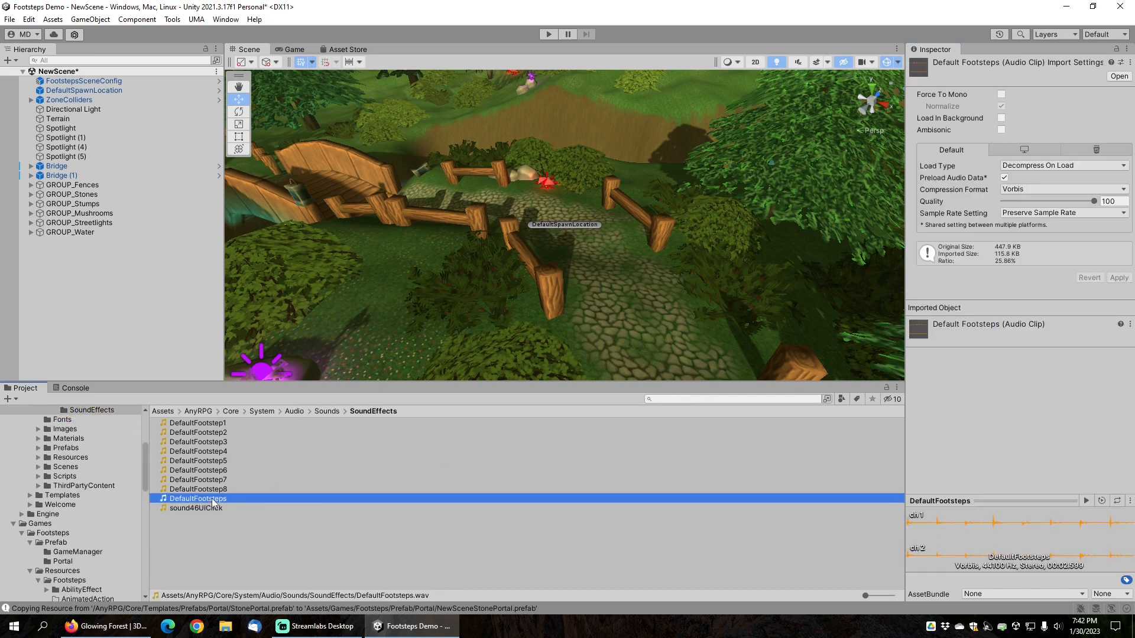
{"action": "left_click", "coordinate": [1013, 499]}
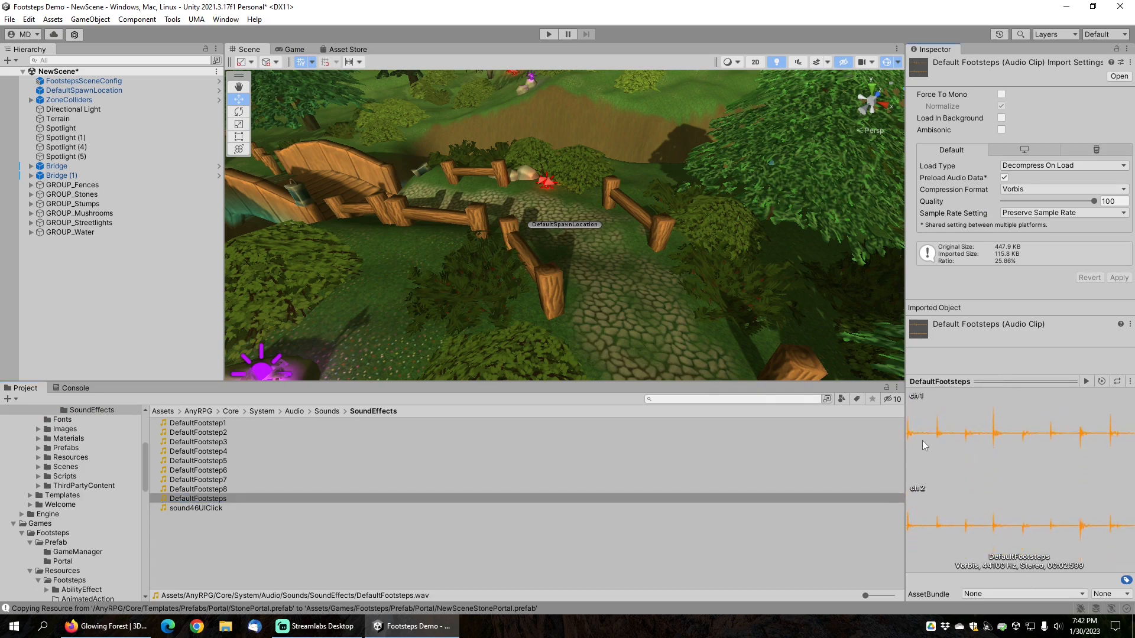
{"action": "left_click", "coordinate": [1085, 381]}
Step: Save NewScene and start the game in play mode
{"action": "left_click", "coordinate": [9, 19]}
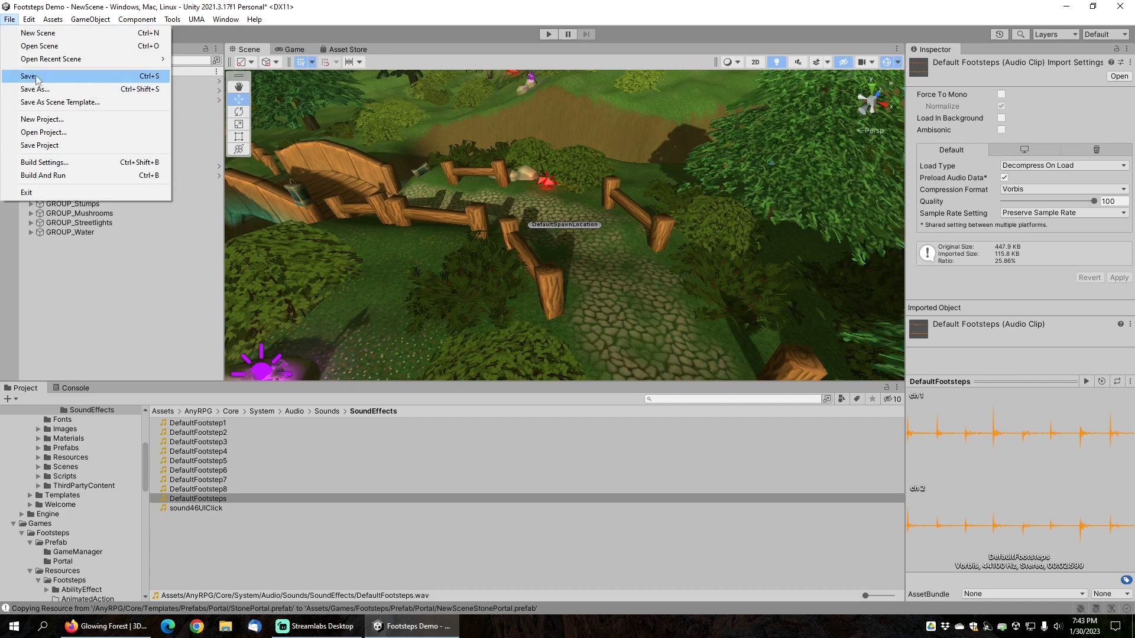
{"action": "left_click", "coordinate": [29, 75]}
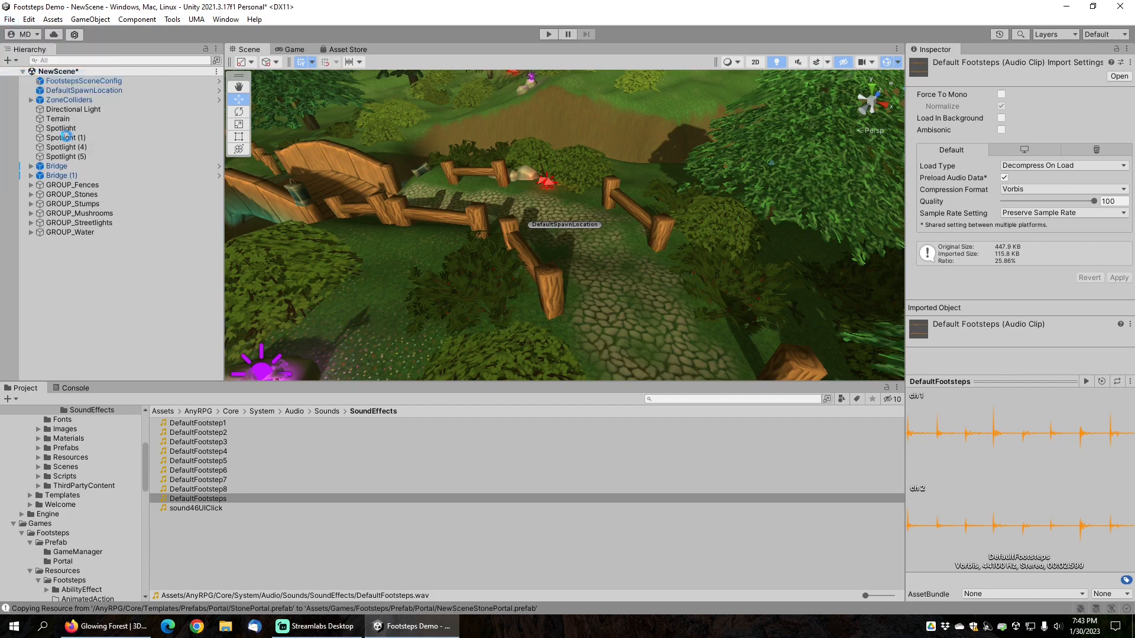
{"action": "left_click", "coordinate": [548, 33]}
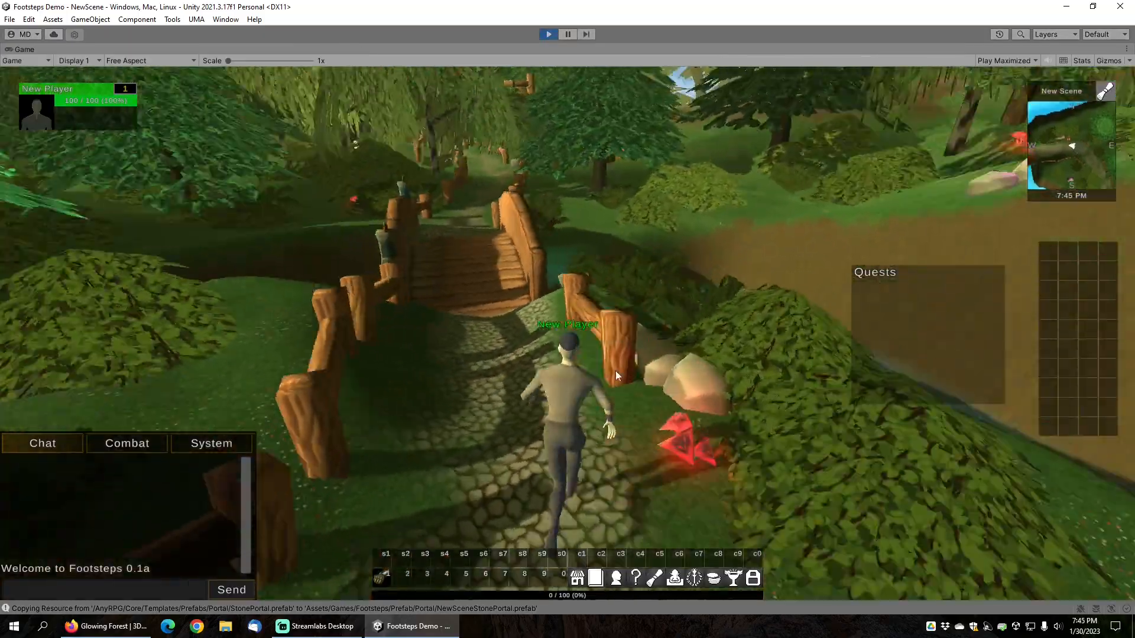
Step: Run the player along the stone path and across the bridges to test the looping footsteps, and stop the game
{"action": "key", "text": "w"}
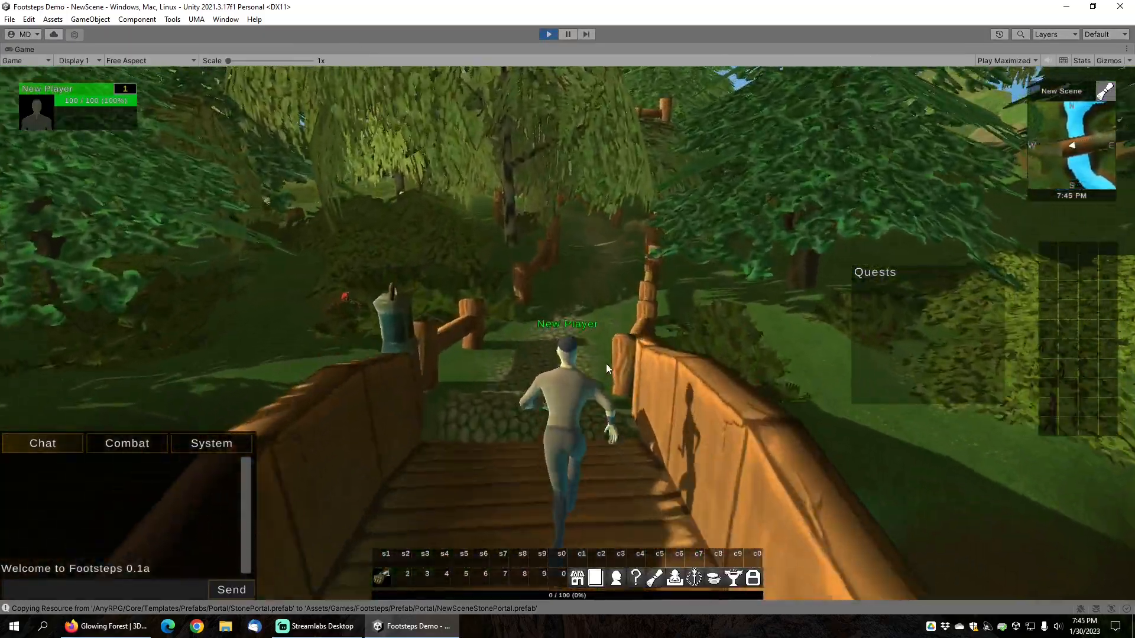
{"action": "key", "text": "w"}
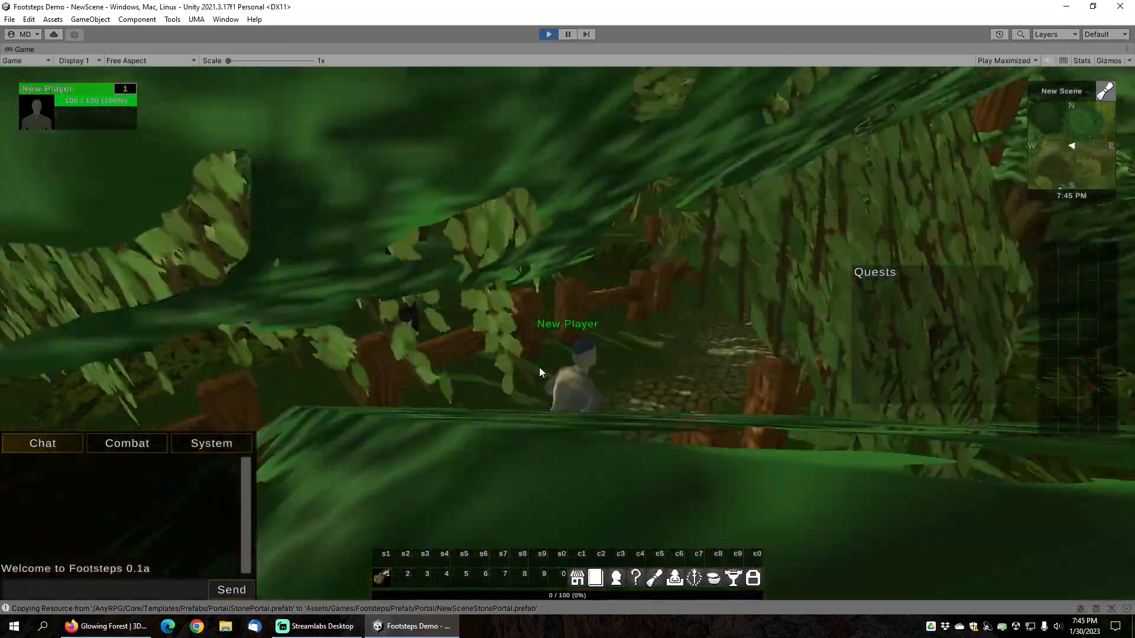
{"action": "key", "text": "w"}
{"action": "mouse_move", "coordinate": [539, 368]}
{"action": "right_mouse_down"}
{"action": "mouse_move", "coordinate": [346, 371]}
{"action": "mouse_move", "coordinate": [342, 360]}
{"action": "mouse_move", "coordinate": [362, 371]}
{"action": "mouse_move", "coordinate": [535, 356]}
{"action": "right_mouse_up"}
{"action": "key", "text": "w"}
{"action": "key", "text": "w"}
{"action": "key", "text": "w"}
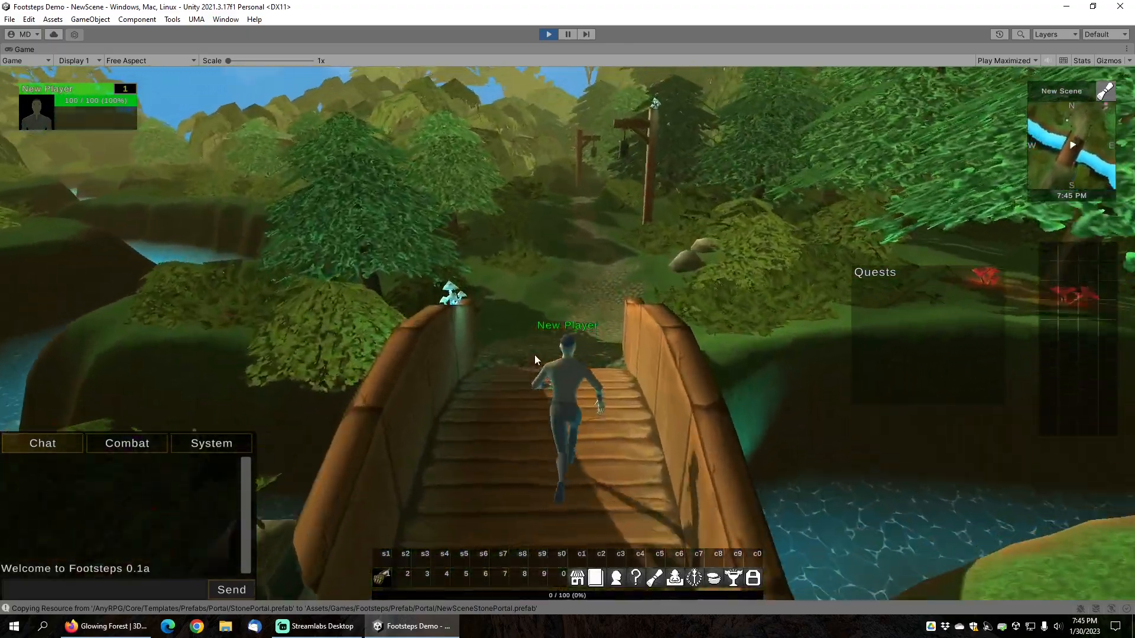
{"action": "key", "text": "w"}
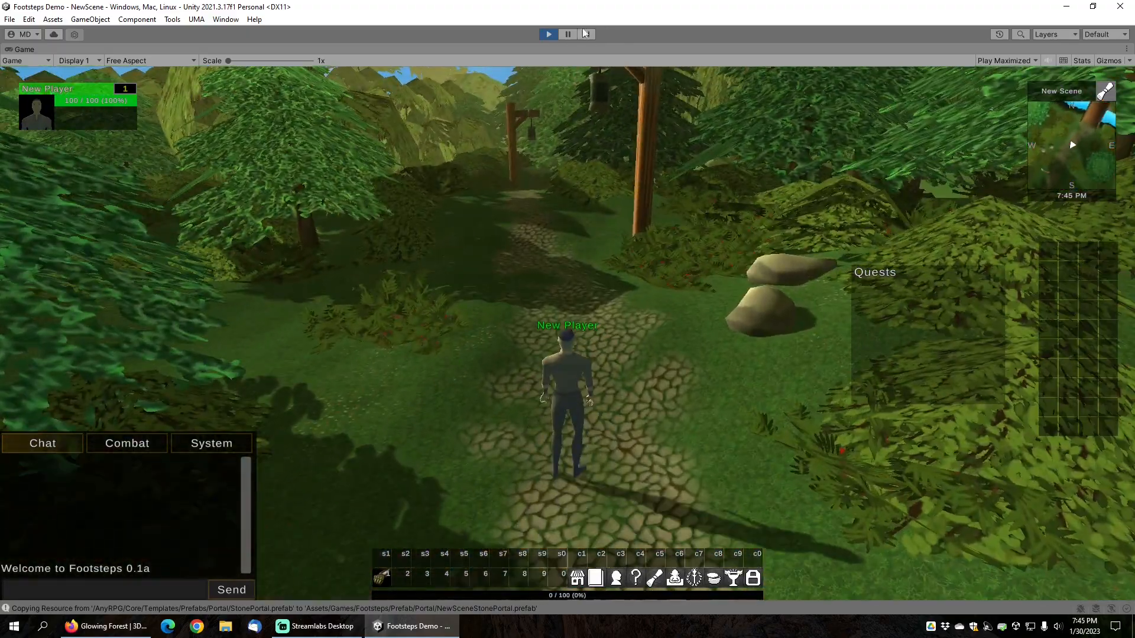
{"action": "left_click", "coordinate": [548, 34]}
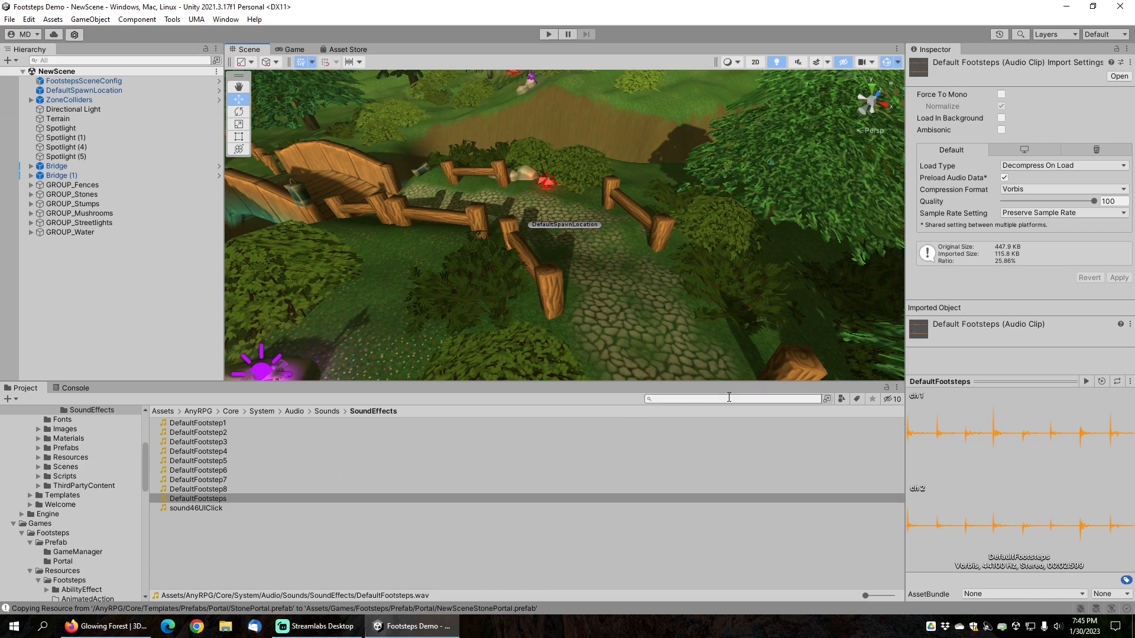
Step: Search the project assets for "jog" and select the AnyRPGJogForward animation clip
{"action": "left_click", "coordinate": [678, 399]}
{"action": "type", "text": "jog"}
{"action": "left_click", "coordinate": [217, 509]}
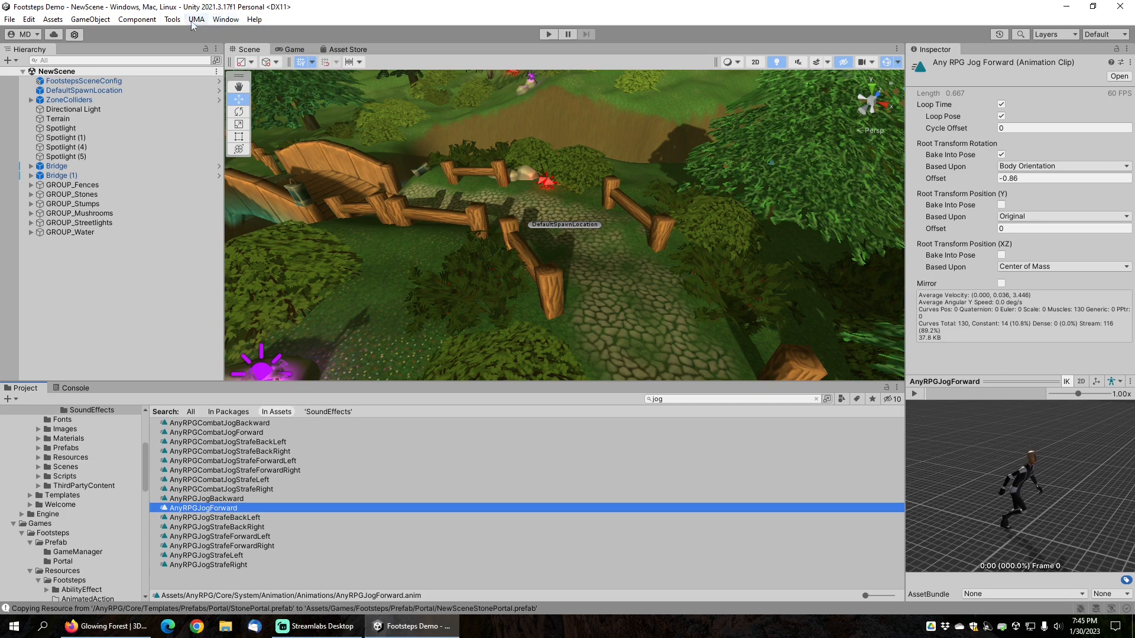
Step: Open the Animation window for the jog clip, dock it beside Asset Store, and inspect the first event marker on the timeline
{"action": "left_click", "coordinate": [226, 19]}
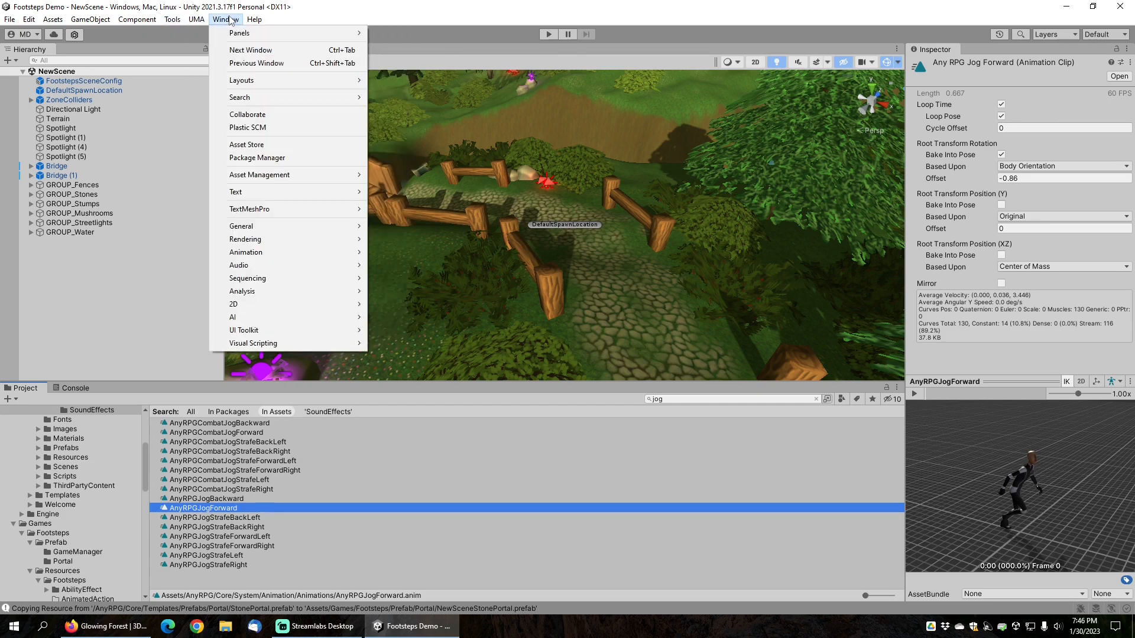
{"action": "mouse_move", "coordinate": [296, 255]}
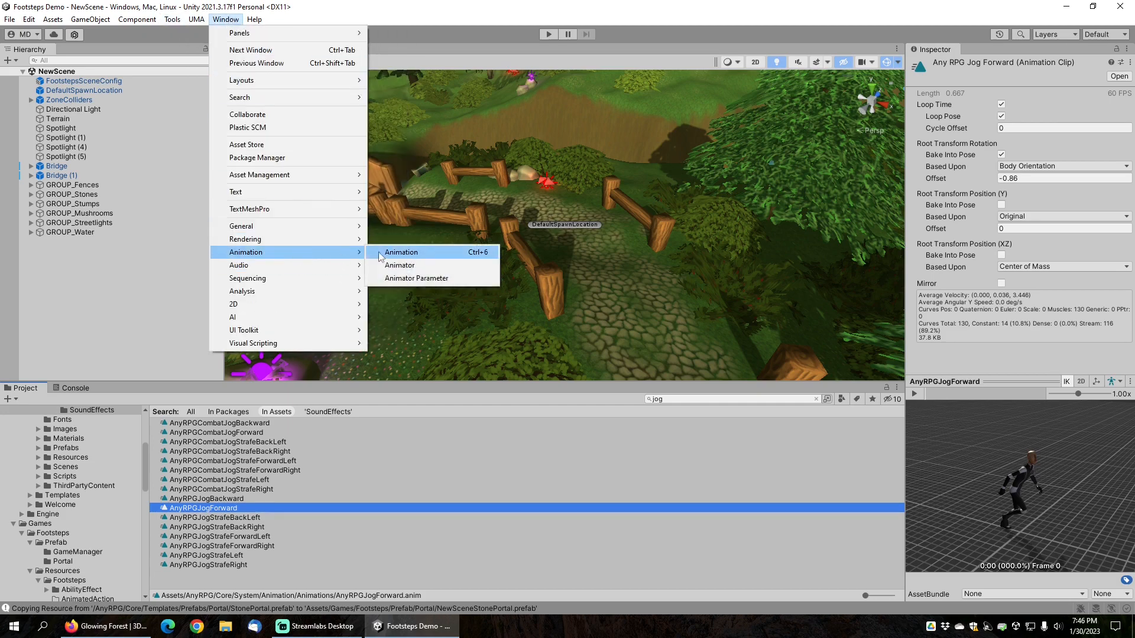
{"action": "left_click", "coordinate": [426, 254]}
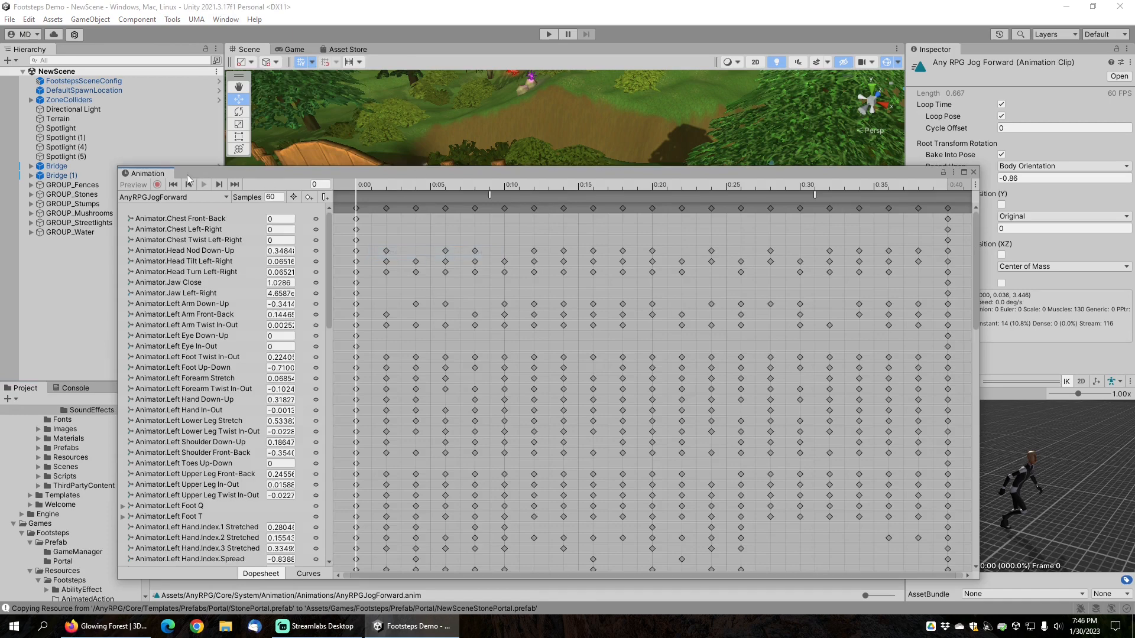
{"action": "left_click_drag", "start_coordinate": [151, 173], "coordinate": [381, 49]}
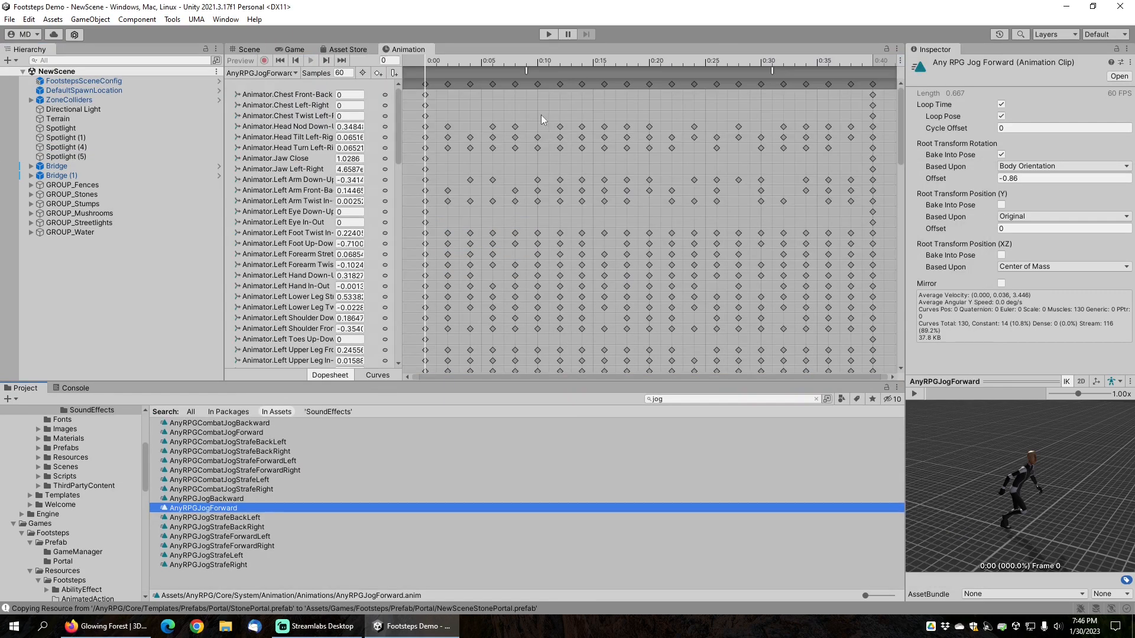
{"action": "mouse_move", "coordinate": [528, 75]}
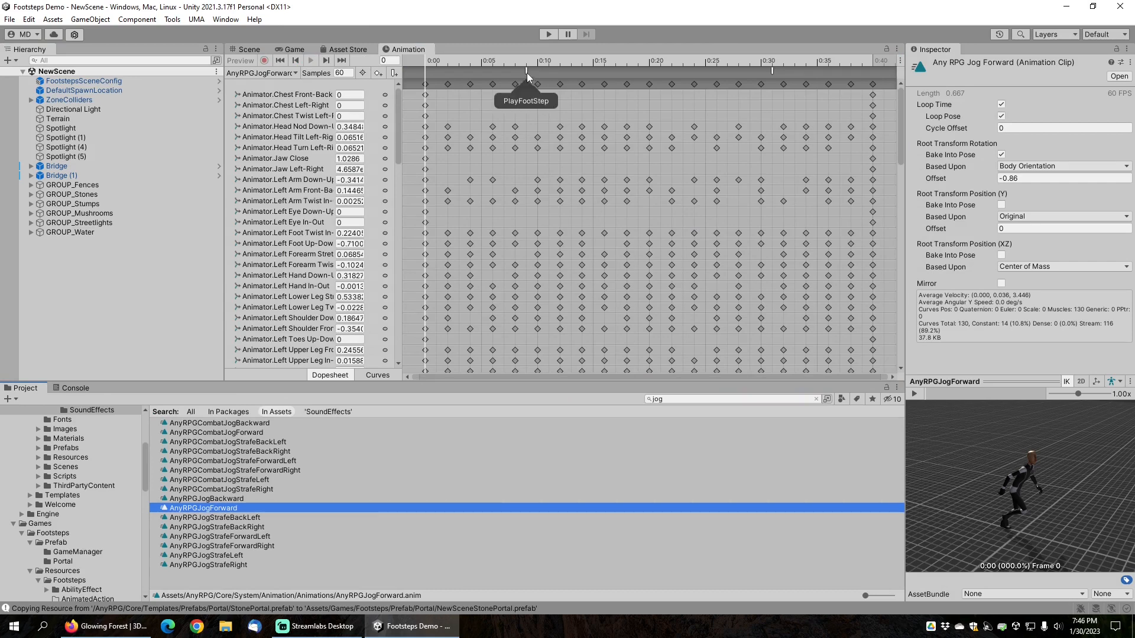
Step: Inspect both PlayFootStep events of the AnyRPGJogForward clip at frames 9 and 31, and preview the pose at frame 31
{"action": "left_click", "coordinate": [527, 73]}
{"action": "left_click", "coordinate": [525, 61]}
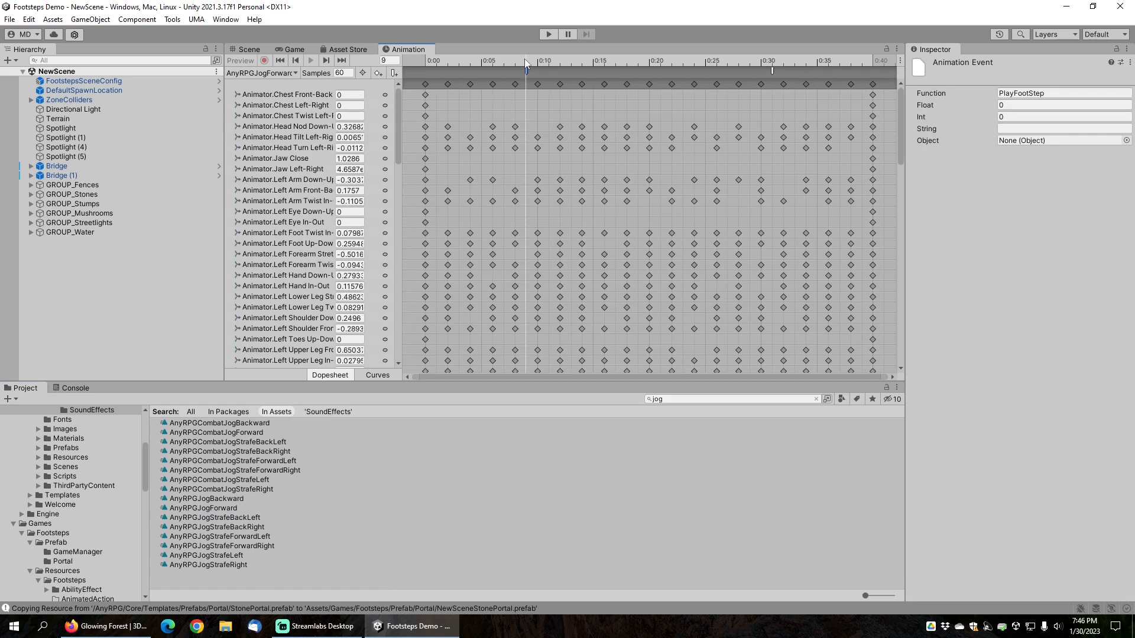
{"action": "left_click_drag", "start_coordinate": [527, 58], "coordinate": [770, 48]}
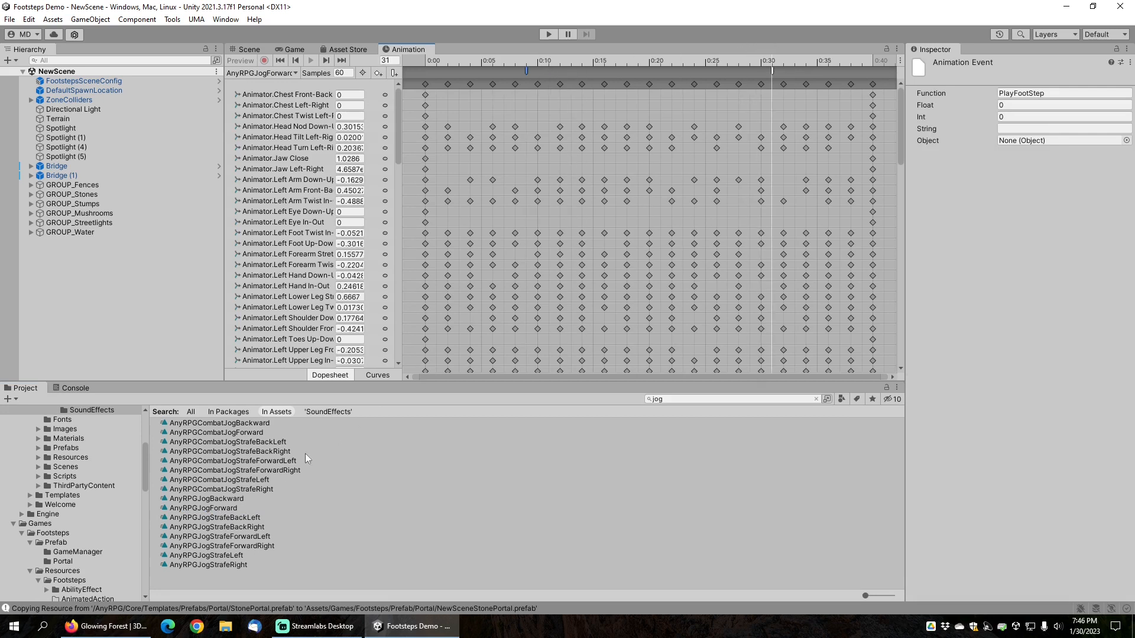
{"action": "left_click", "coordinate": [218, 509]}
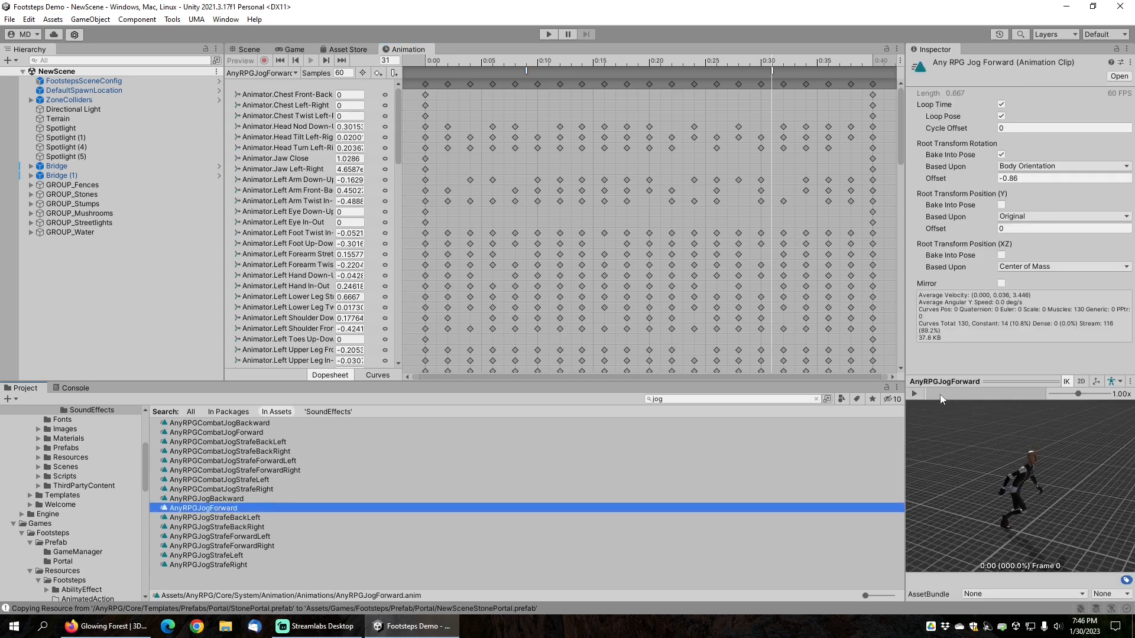
{"action": "left_click_drag", "start_coordinate": [928, 394], "coordinate": [1020, 381]}
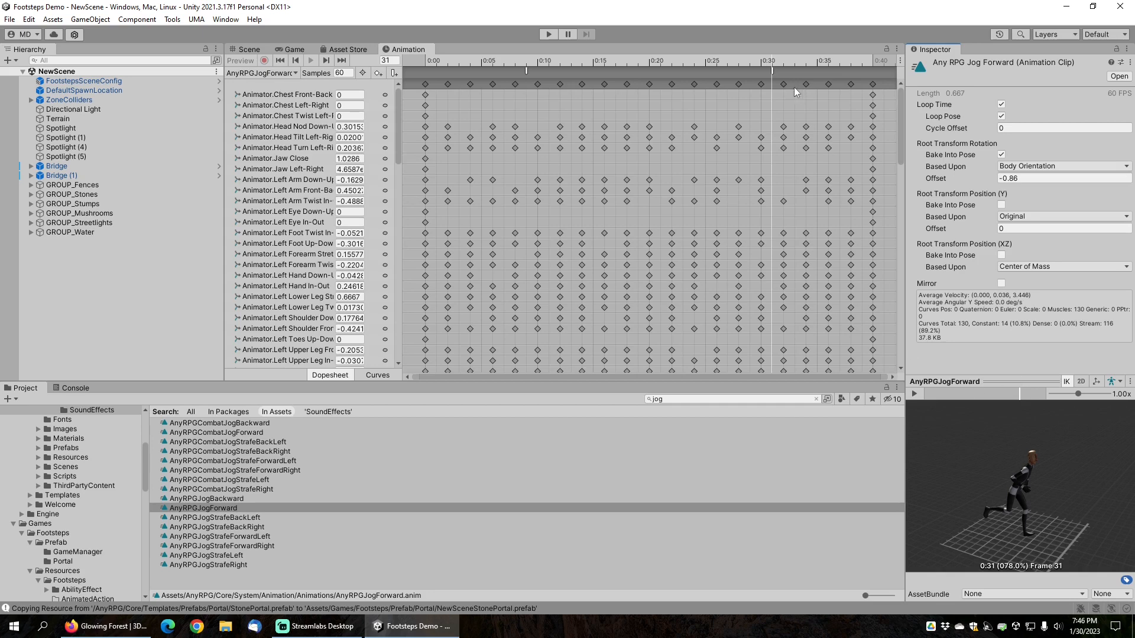
{"action": "left_click", "coordinate": [774, 70]}
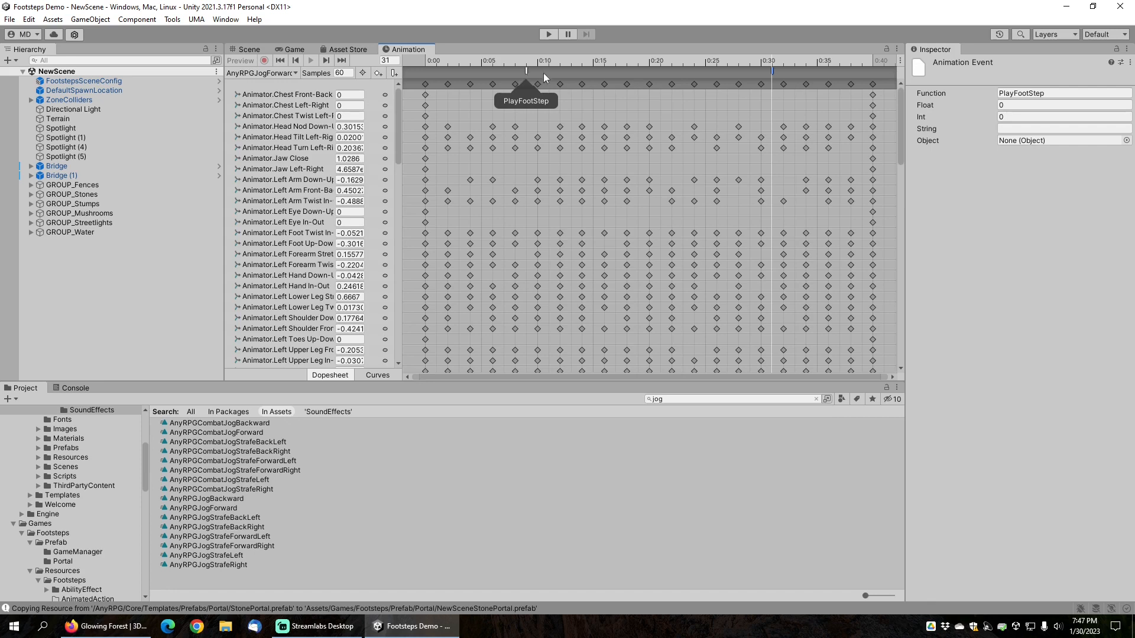
Step: Add an animation event at frame 4 of the jog clip with the function PlayFootStep
{"action": "left_click", "coordinate": [470, 60]}
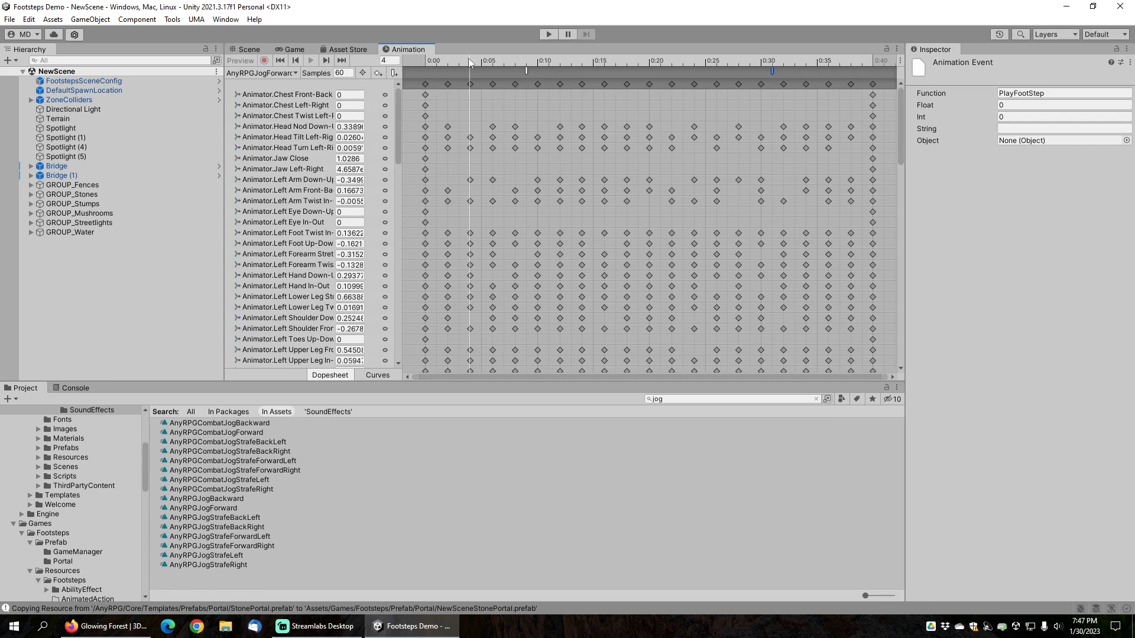
{"action": "left_click", "coordinate": [394, 74]}
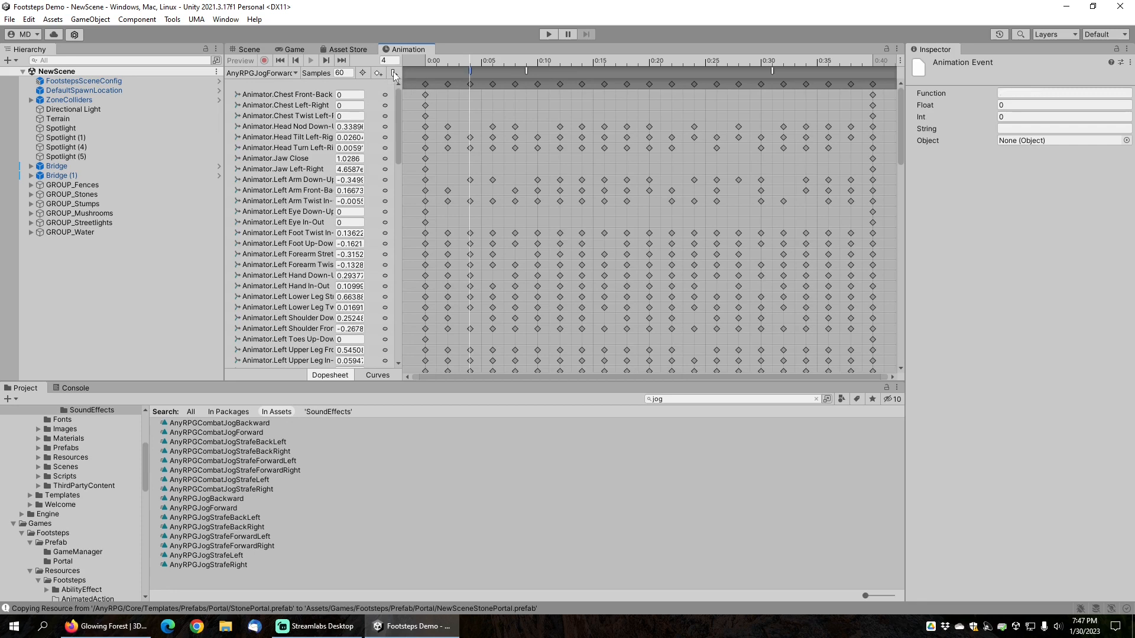
{"action": "left_click", "coordinate": [1000, 92]}
{"action": "type", "text": "PlayFootStep"}
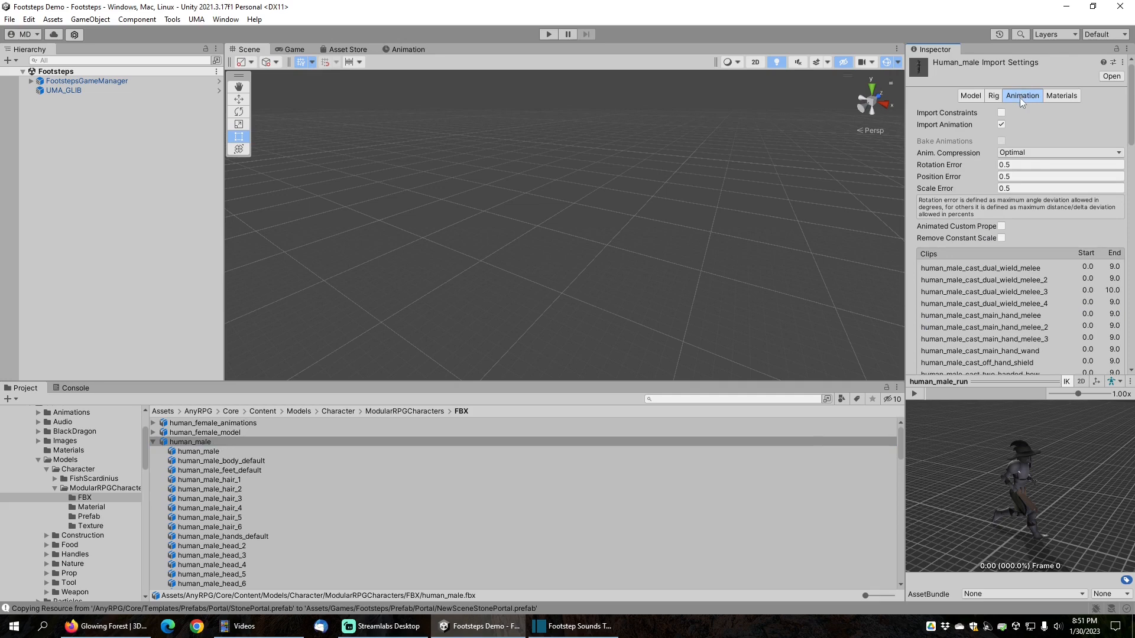
Step: Expand the animation events section in the human_male model's import settings
{"action": "scroll", "coordinate": [971, 251], "scroll_direction": "down", "scroll_amount": 3}
{"action": "scroll", "coordinate": [971, 251], "scroll_direction": "down", "scroll_amount": 15}
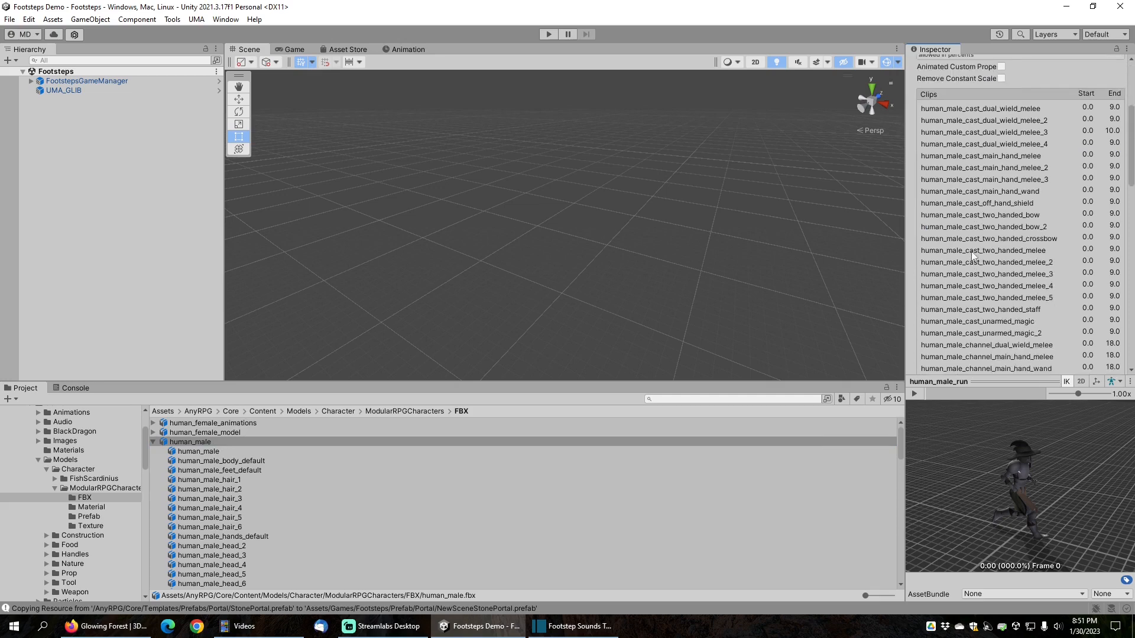
{"action": "scroll", "coordinate": [970, 250], "scroll_direction": "down", "scroll_amount": 8}
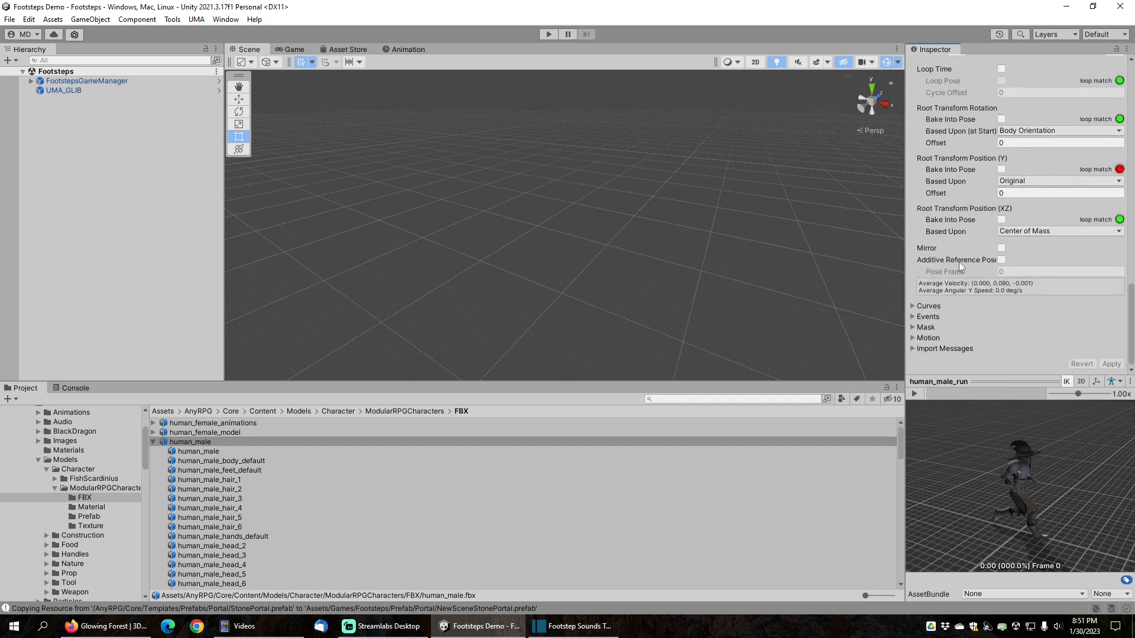
{"action": "left_click", "coordinate": [913, 317]}
{"action": "scroll", "coordinate": [939, 313], "scroll_direction": "down", "scroll_amount": 3}
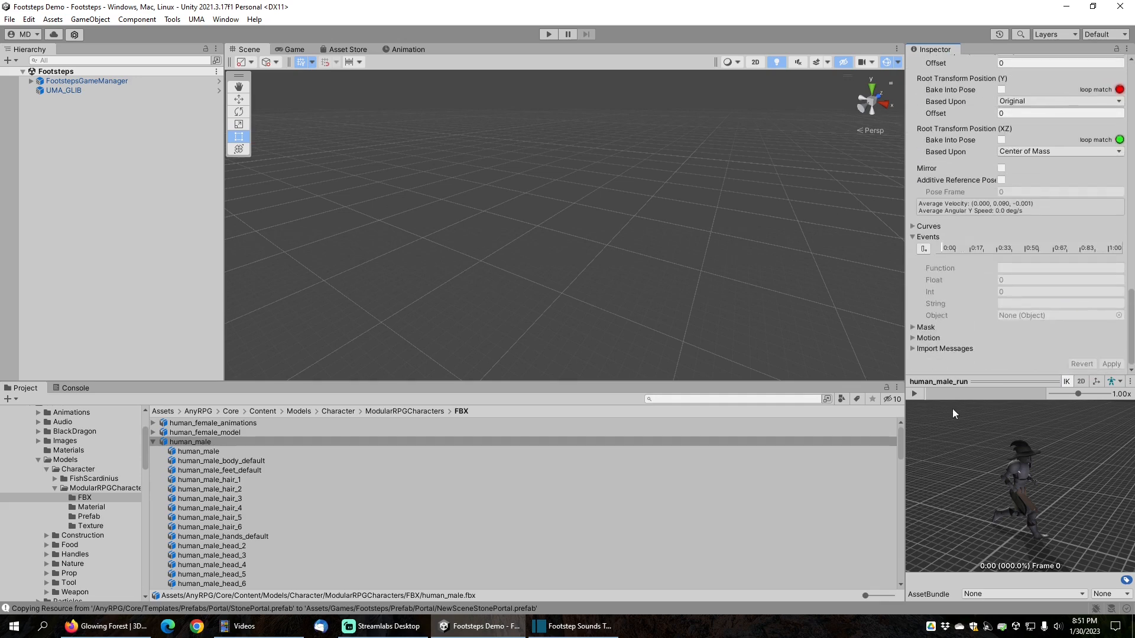
Step: Add an event at about 3.9% of the human_male clip and set its function to PlayFootStep
{"action": "left_click_drag", "start_coordinate": [936, 393], "coordinate": [930, 385]}
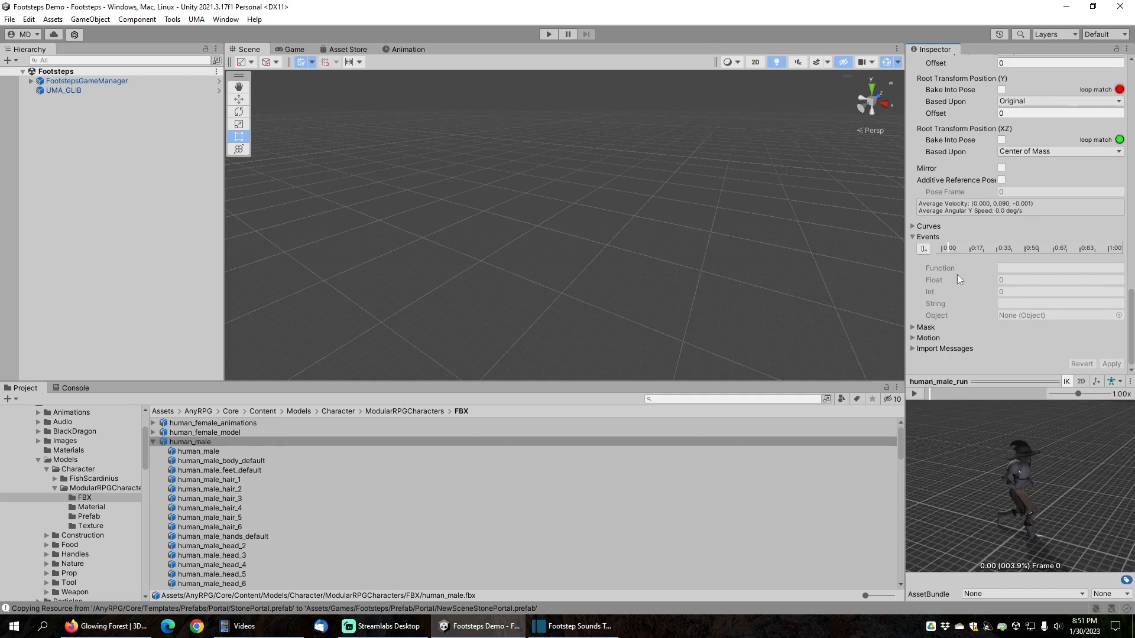
{"action": "left_click", "coordinate": [925, 251]}
{"action": "left_click", "coordinate": [1042, 267]}
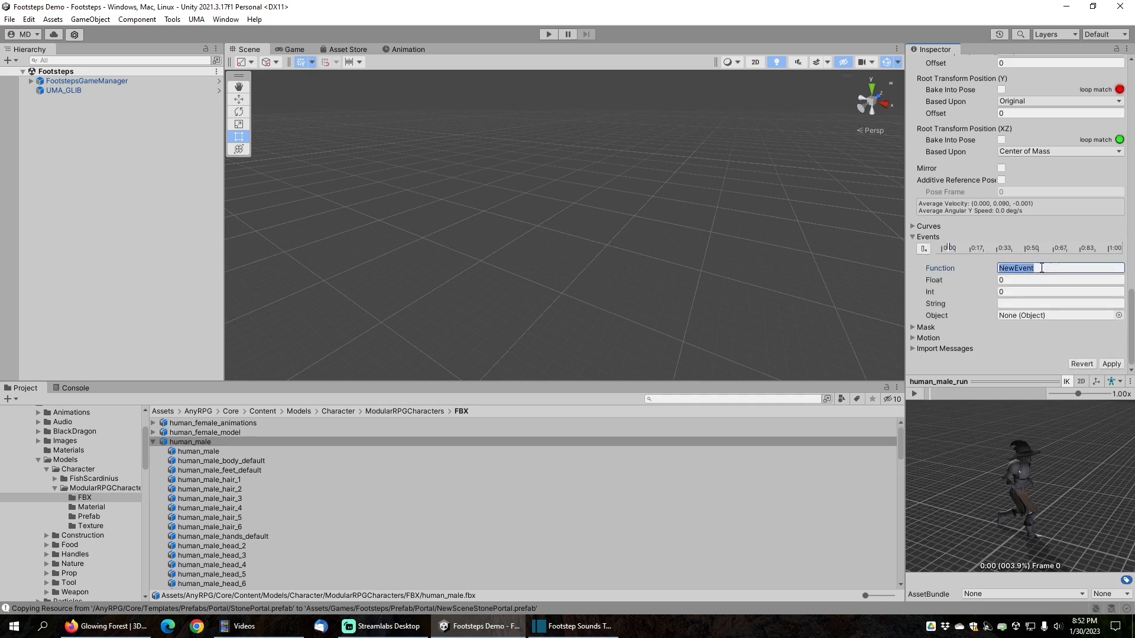
{"action": "type", "text": "Play"}
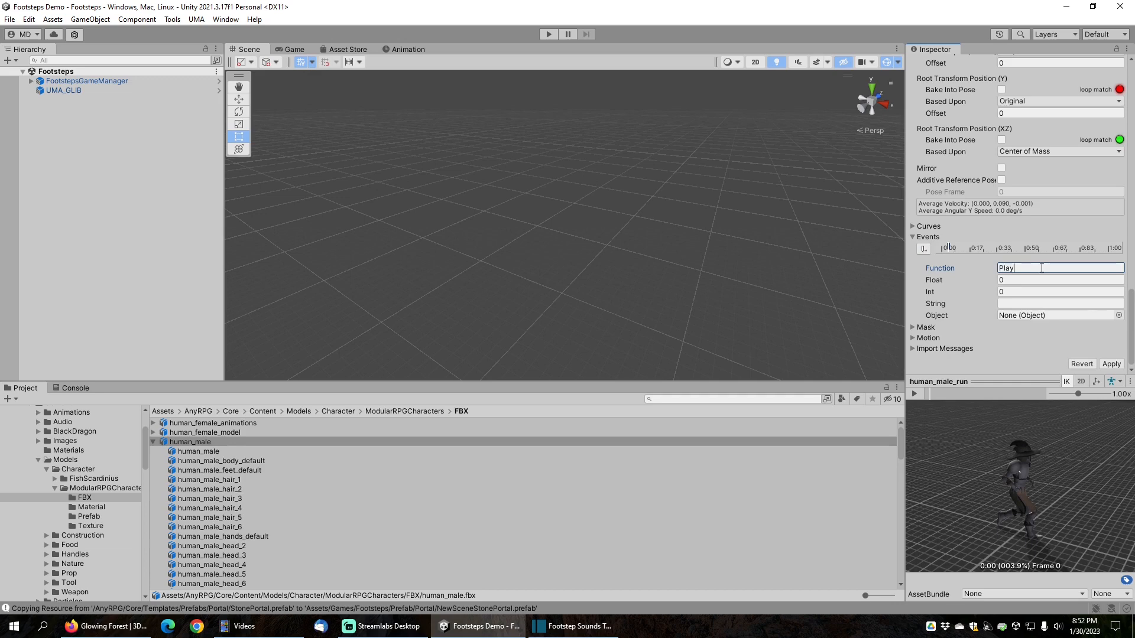
{"action": "type", "text": "FootSte"}
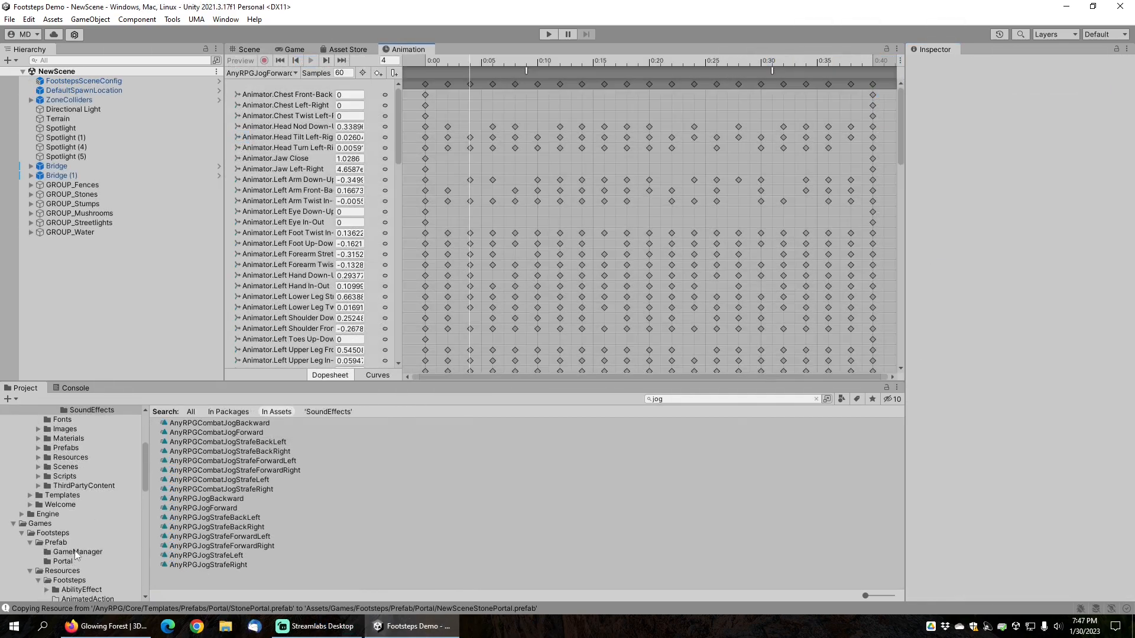
Step: Select the MecanimPlayerUnit profile in the Footsteps game's UnitProfile/Player folder
{"action": "scroll", "coordinate": [83, 541], "scroll_direction": "down", "scroll_amount": 10}
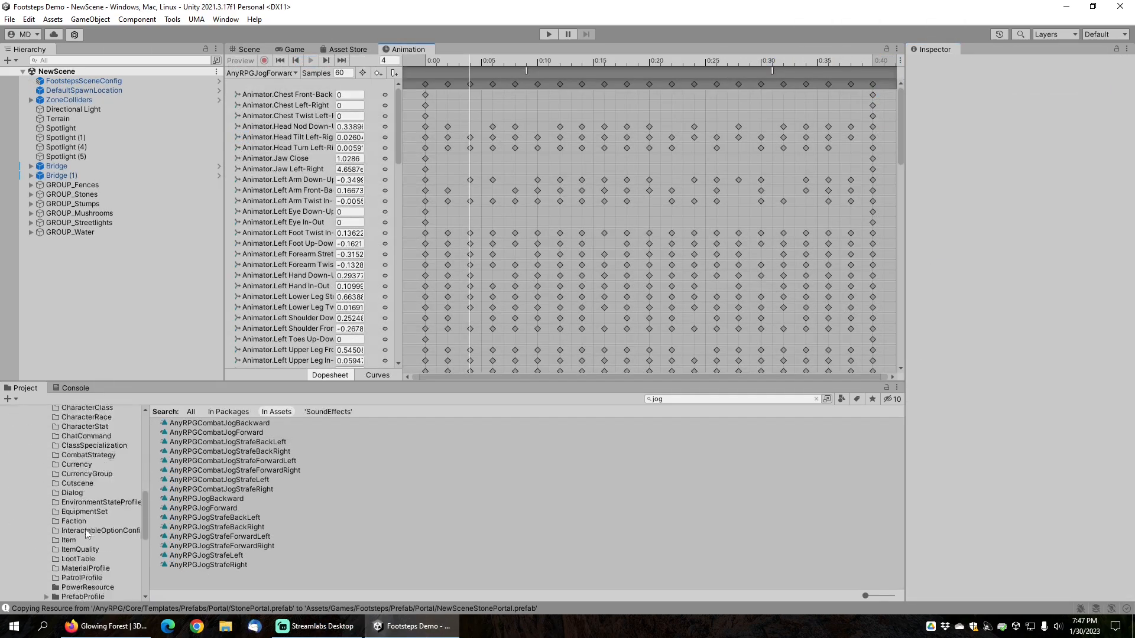
{"action": "scroll", "coordinate": [90, 524], "scroll_direction": "down", "scroll_amount": 3}
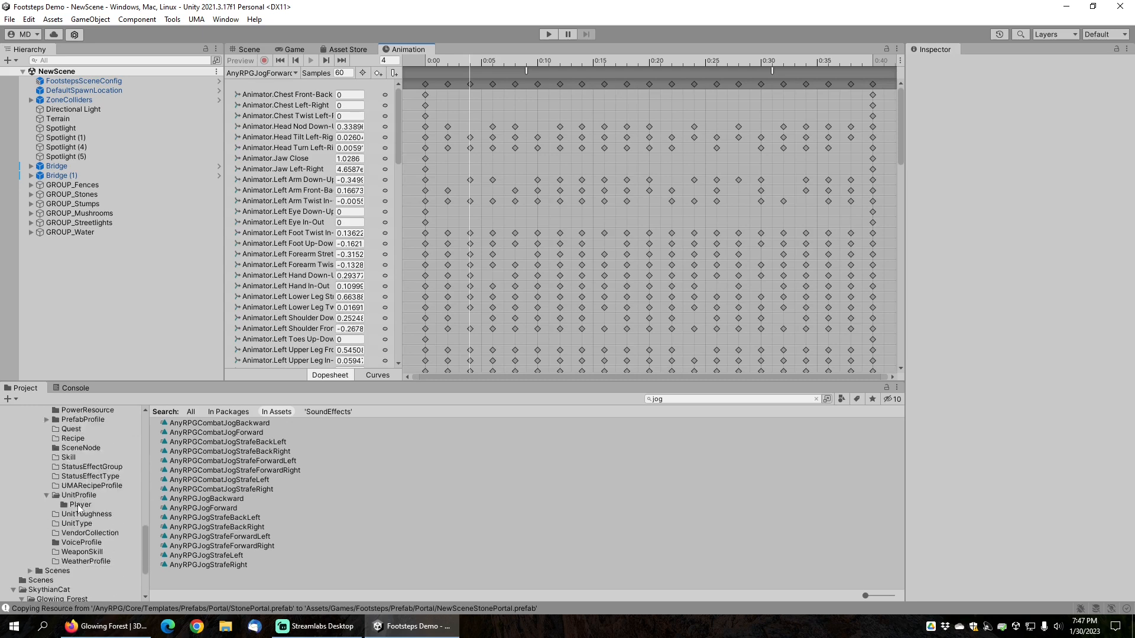
{"action": "left_click", "coordinate": [80, 506]}
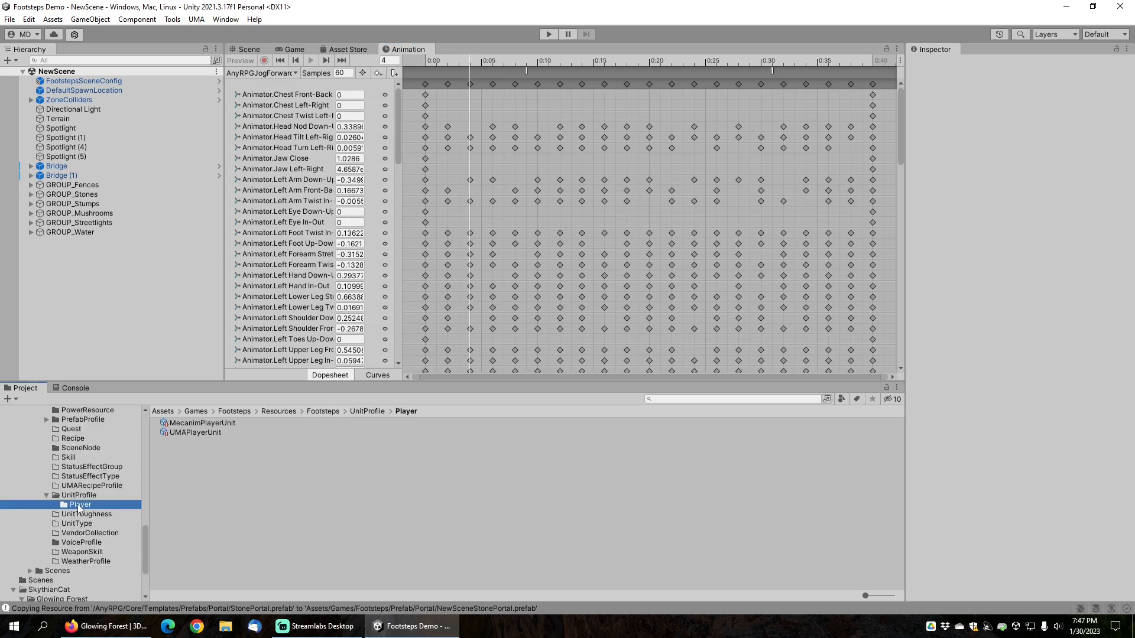
{"action": "left_click", "coordinate": [202, 423]}
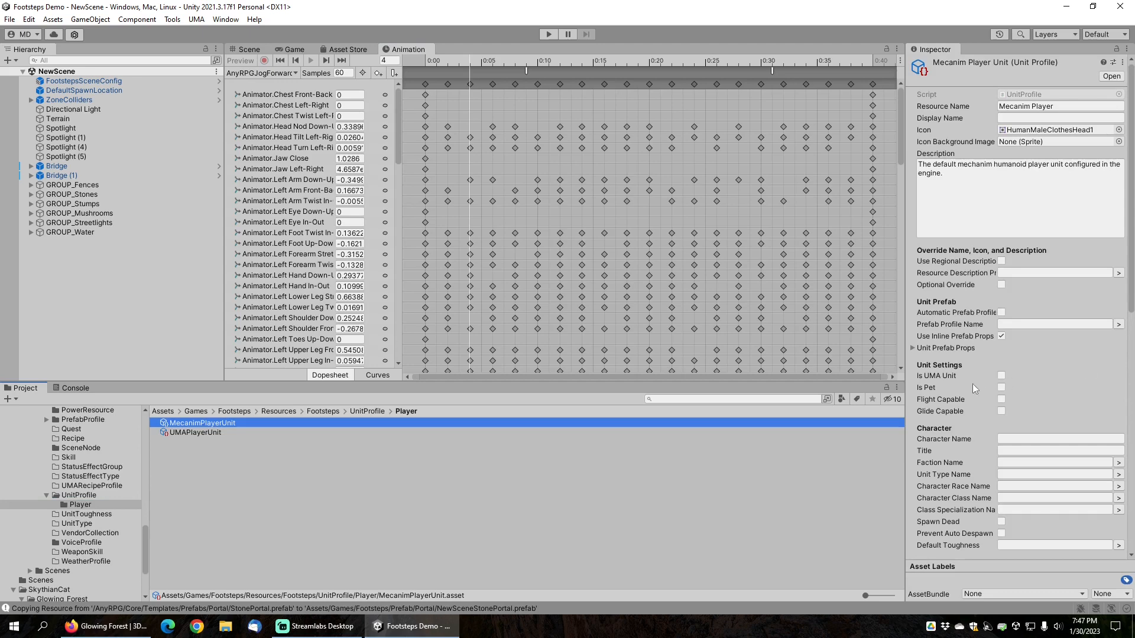
Step: Set the Mecanim player's Footstep Type to Unit Fallback and enable Play On Footstep
{"action": "scroll", "coordinate": [935, 419], "scroll_direction": "down", "scroll_amount": 3}
{"action": "scroll", "coordinate": [935, 418], "scroll_direction": "down", "scroll_amount": 10}
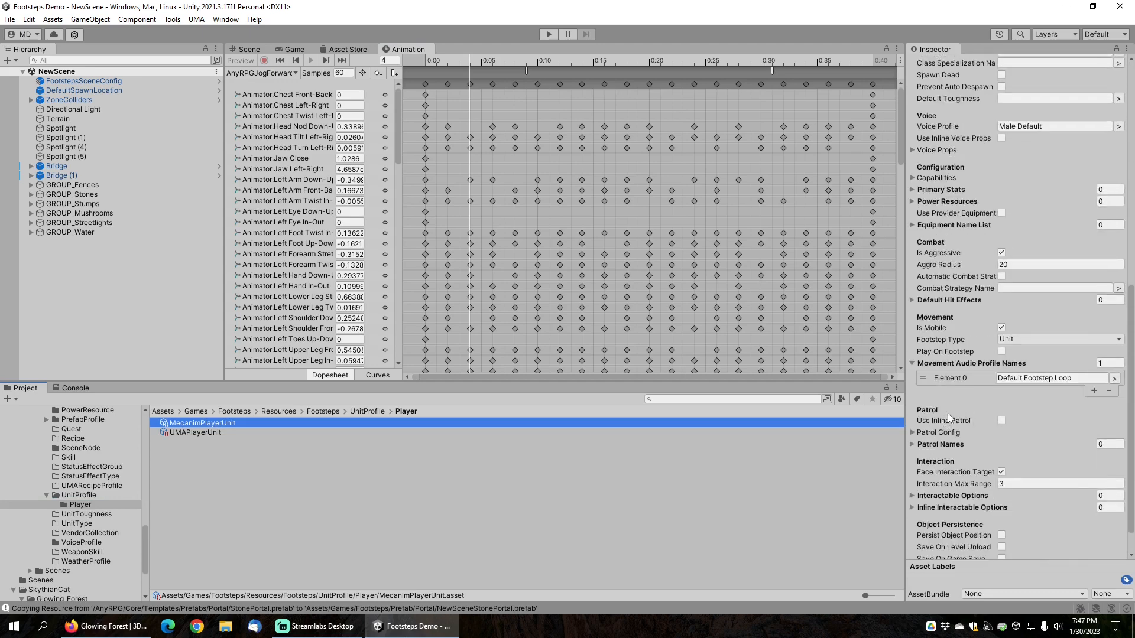
{"action": "left_click", "coordinate": [1024, 341]}
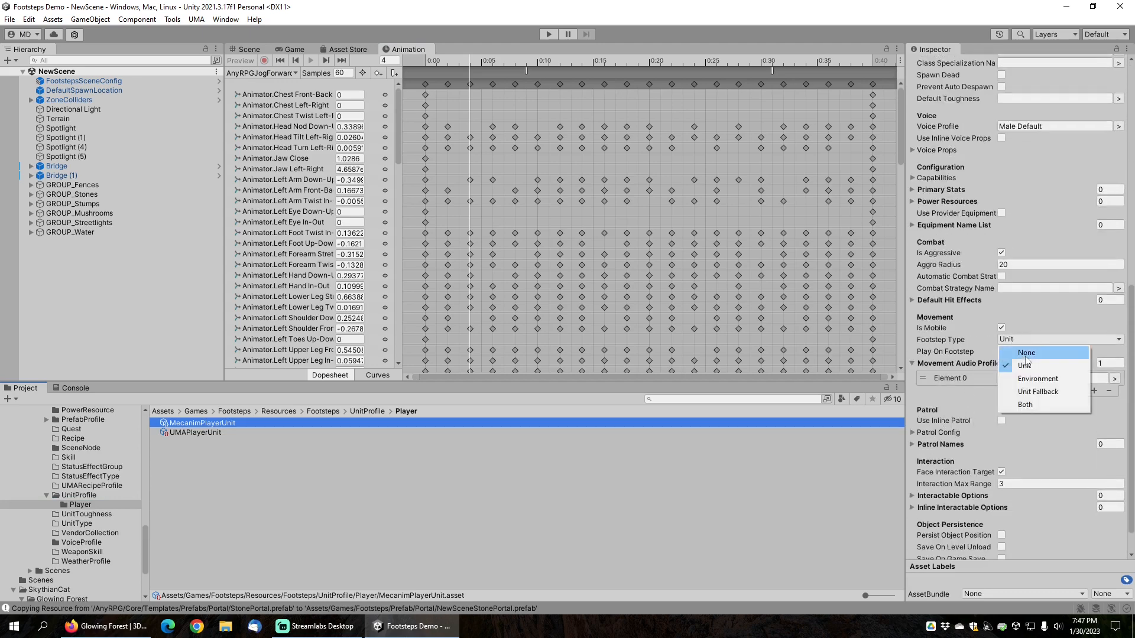
{"action": "left_click", "coordinate": [1039, 393]}
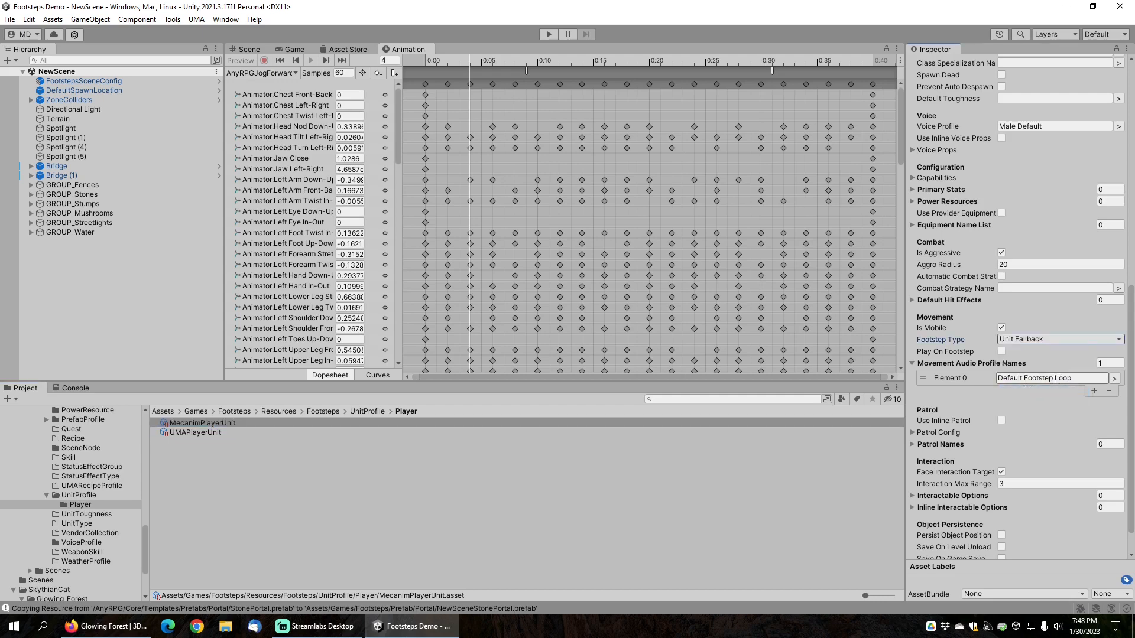
{"action": "left_click", "coordinate": [1002, 351]}
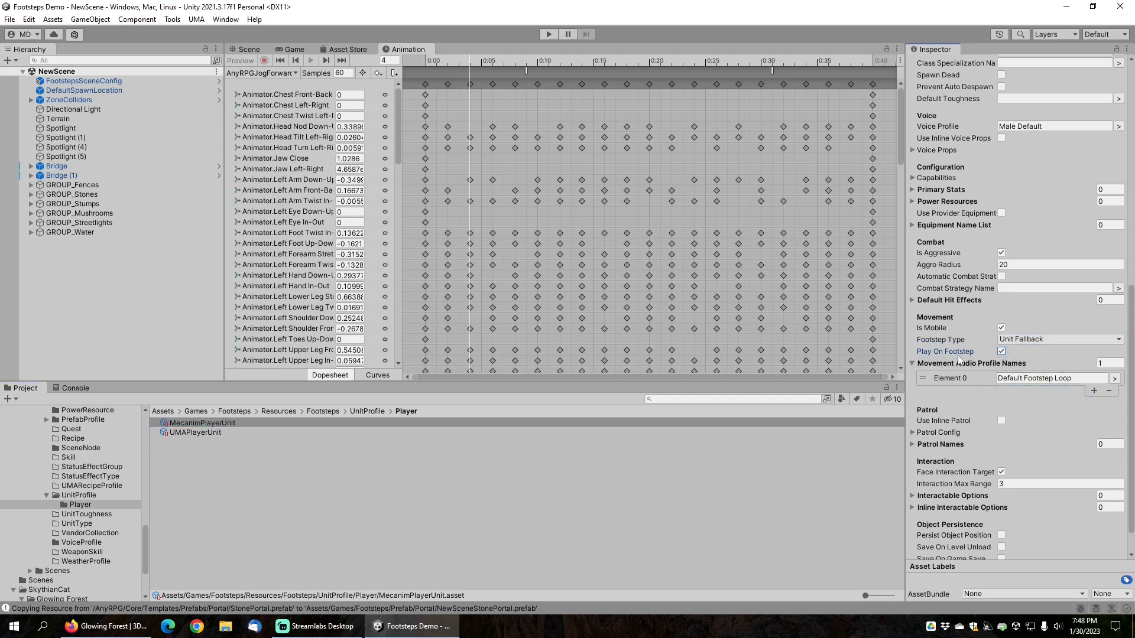
Step: Set the first movement audio profile of the Mecanim player unit to Default Footstep Hits
{"action": "left_click", "coordinate": [1115, 379]}
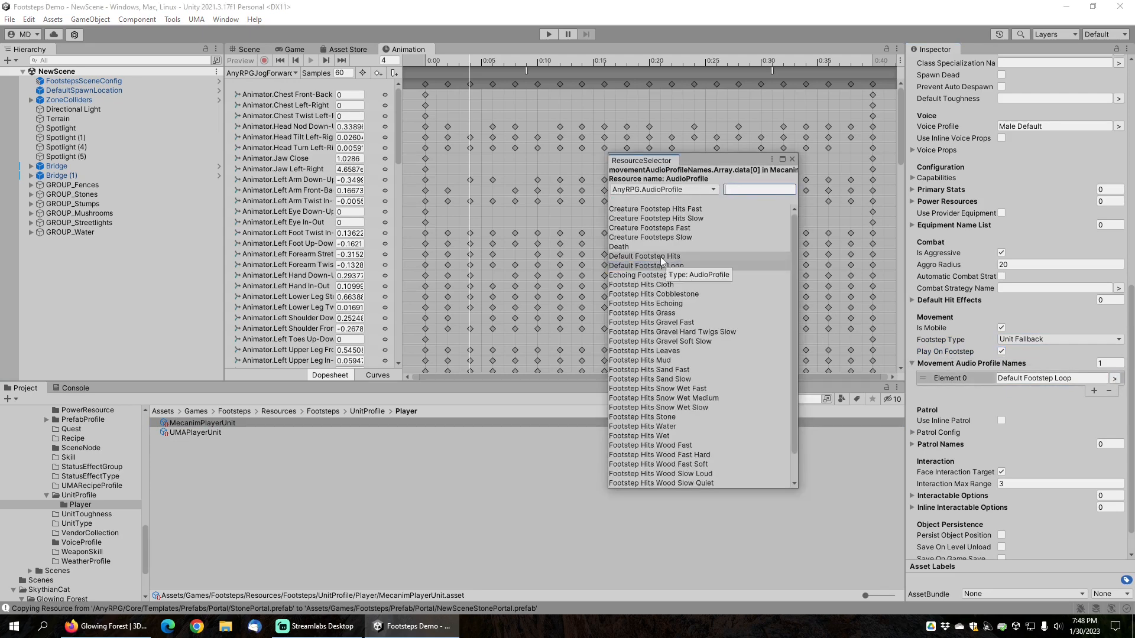
{"action": "left_click", "coordinate": [655, 257]}
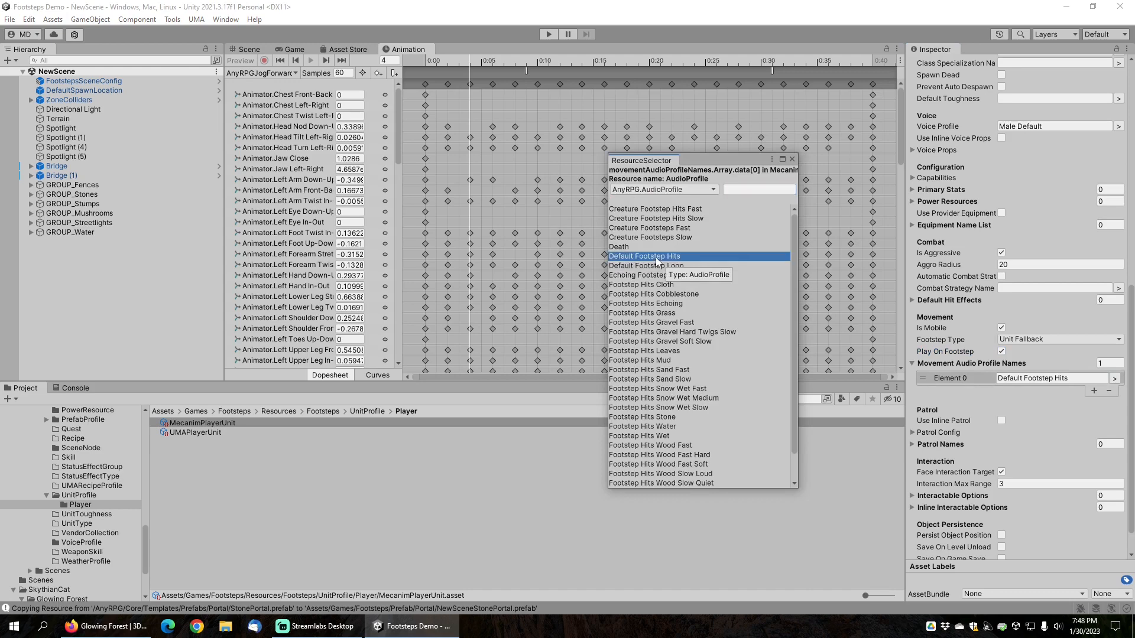
{"action": "left_click", "coordinate": [792, 159]}
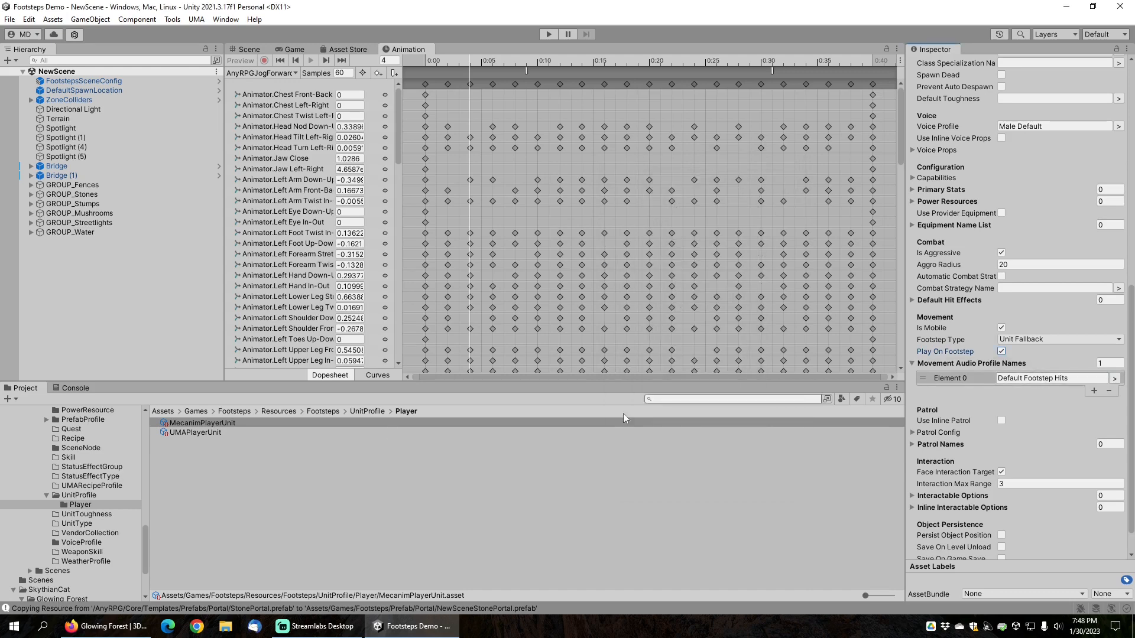
Step: Search the project assets for "defaultfootsteph" and select the DefaultFootstepHitsAudio profile
{"action": "left_click", "coordinate": [685, 400]}
{"action": "type", "text": "def"}
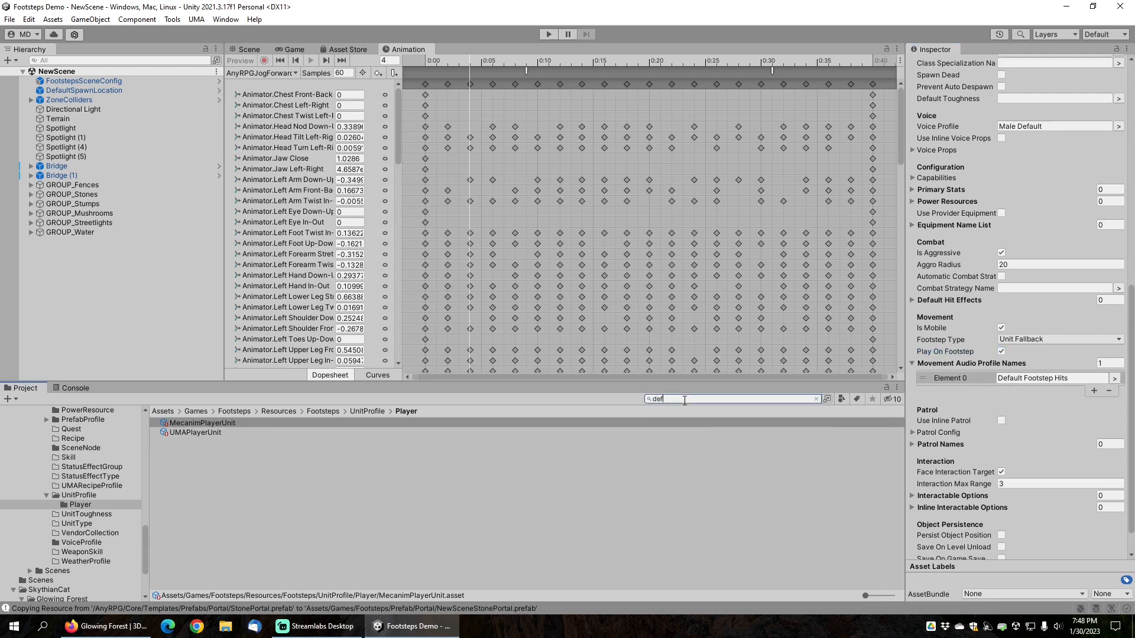
{"action": "type", "text": "aultfootsteph"}
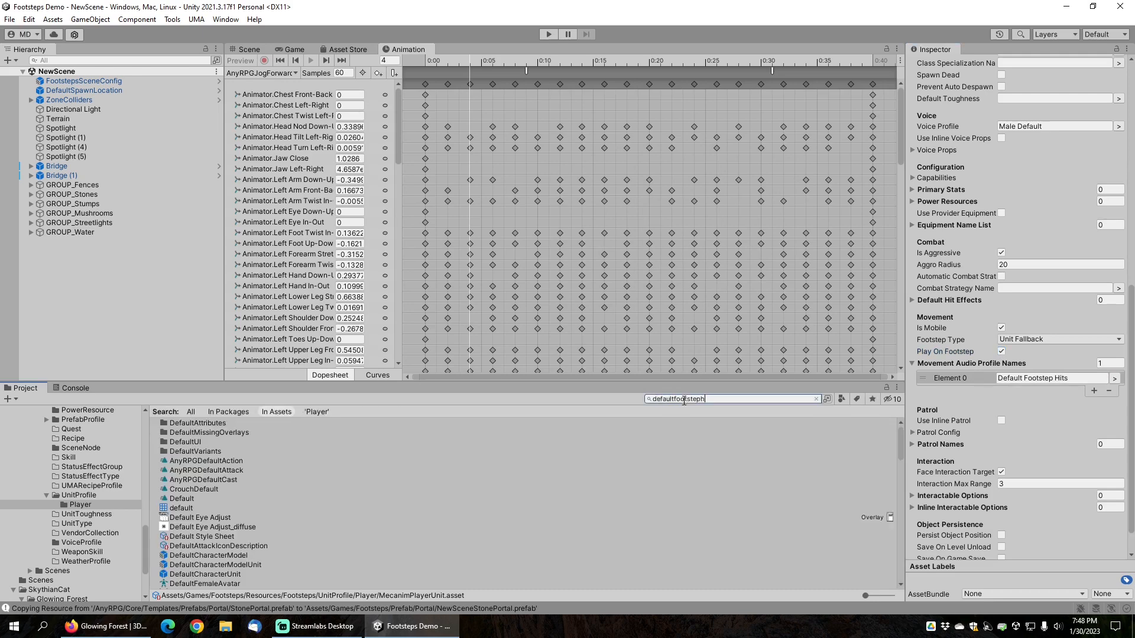
{"action": "left_click", "coordinate": [247, 424]}
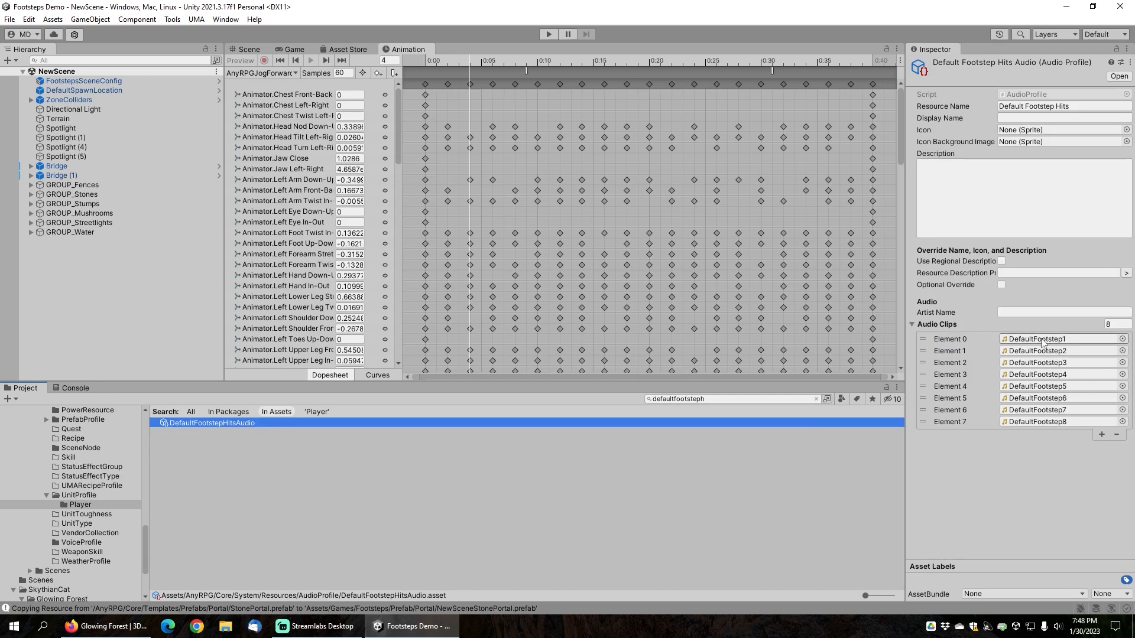
Step: Locate the profile's first audio clip in the SoundEffects folder and play DefaultFootstep1, DefaultFootstep2 and DefaultFootstep3
{"action": "left_click", "coordinate": [1035, 340]}
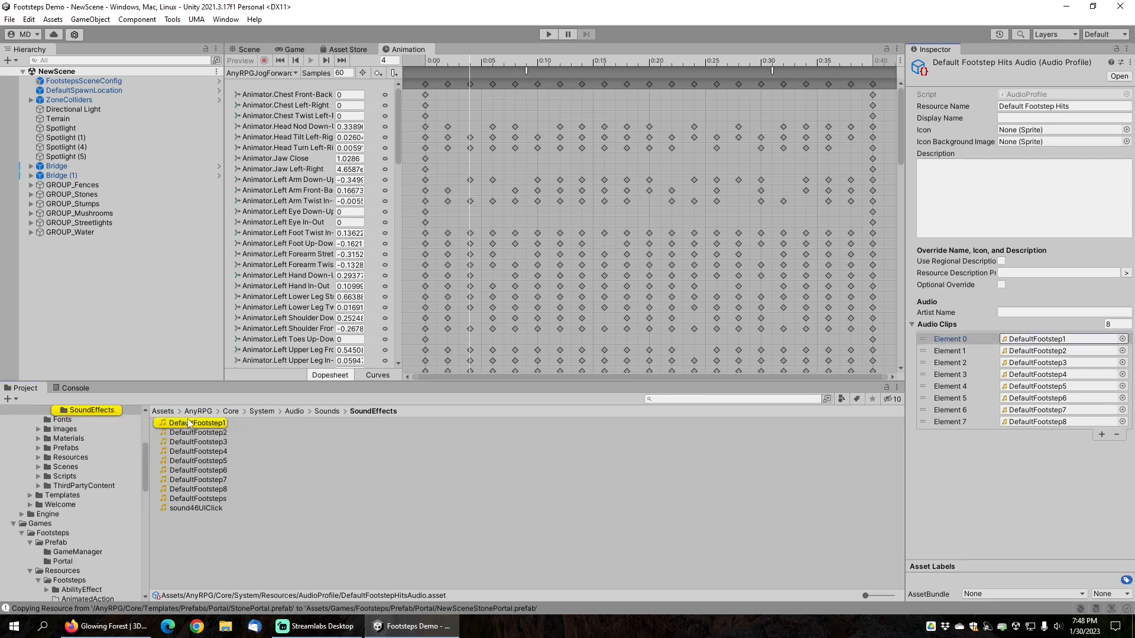
{"action": "left_click", "coordinate": [192, 425]}
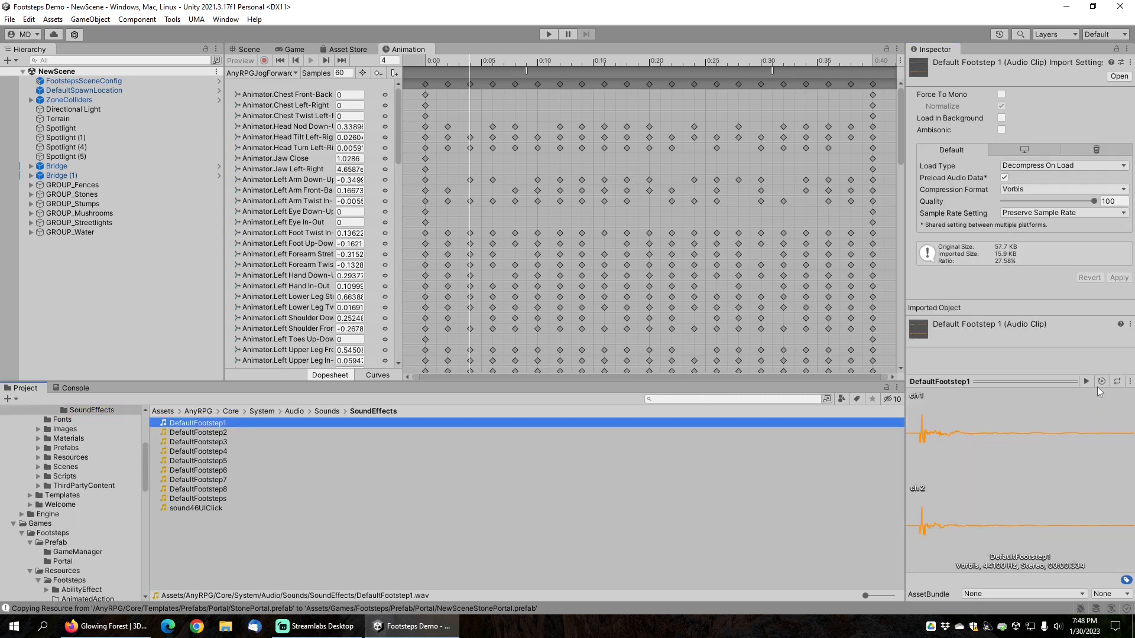
{"action": "left_click", "coordinate": [1088, 381]}
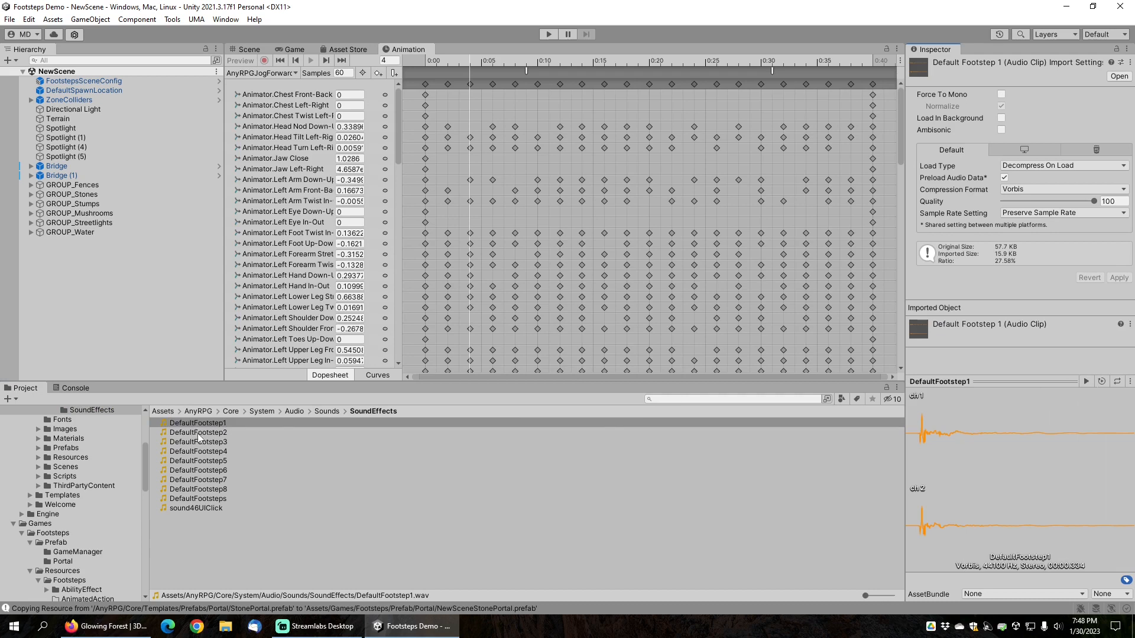
{"action": "left_click", "coordinate": [198, 433]}
{"action": "left_click", "coordinate": [1087, 382]}
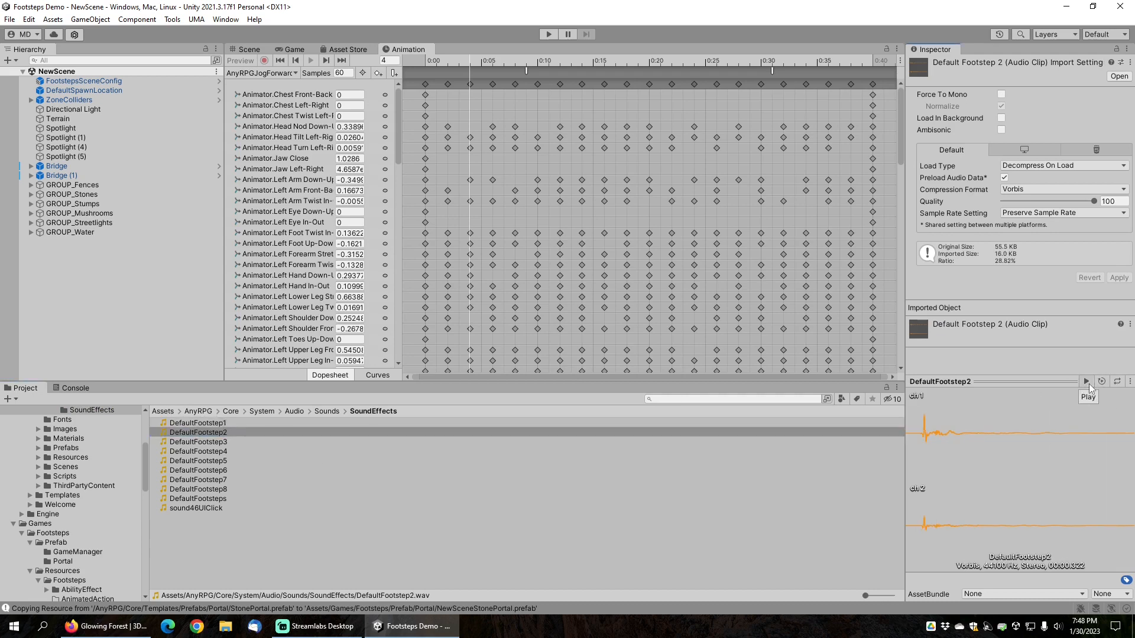
{"action": "left_click", "coordinate": [216, 442]}
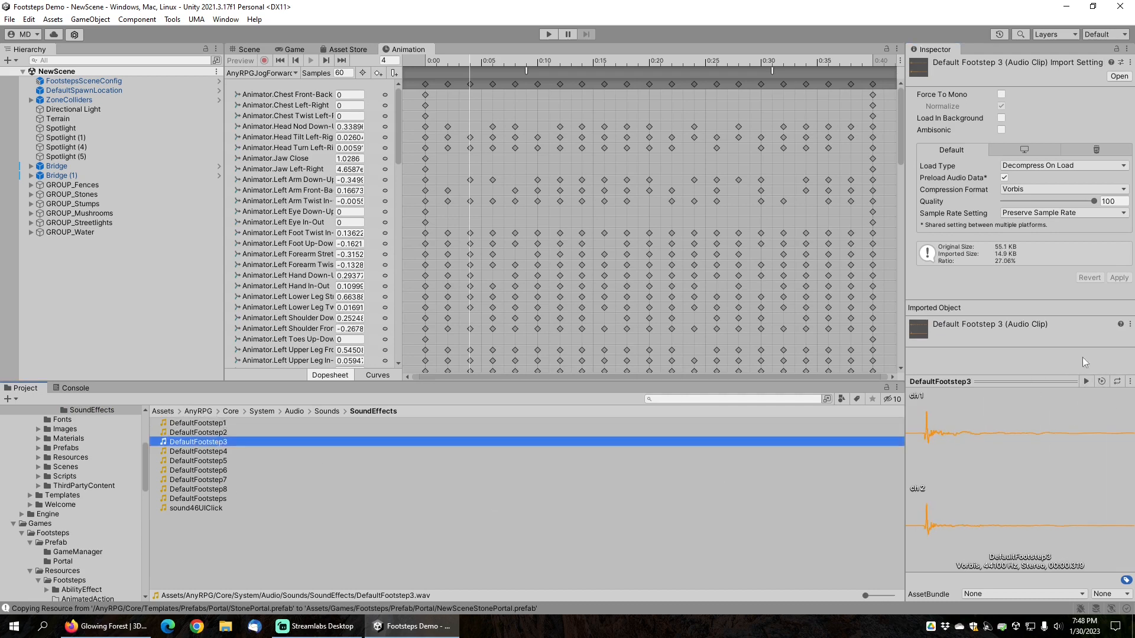
{"action": "left_click", "coordinate": [1087, 383]}
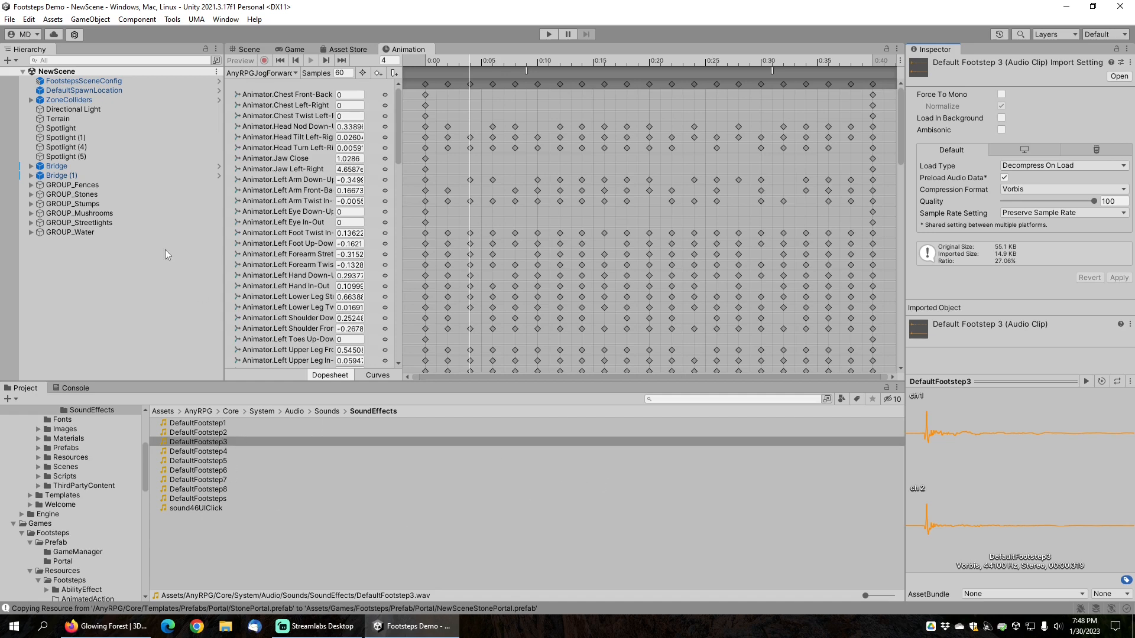
Step: Playtest the scene, running the character across the ground while turning the camera to hear the footstep hits, and stop the game
{"action": "left_click", "coordinate": [548, 34]}
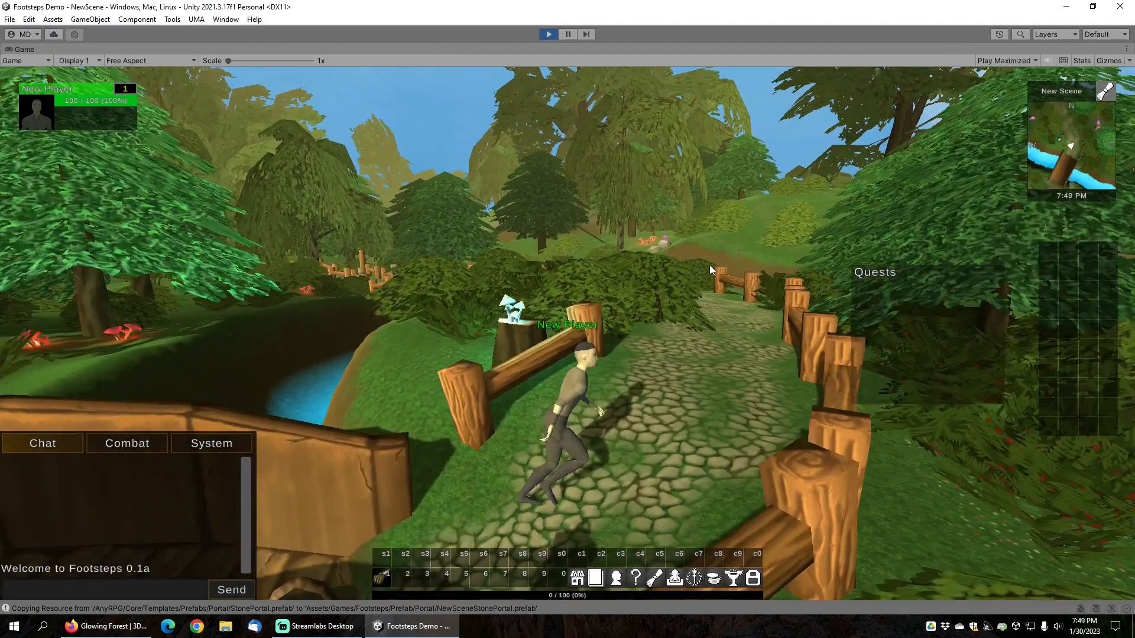
{"action": "key", "text": "w"}
{"action": "right_click_drag", "start_coordinate": [710, 265], "coordinate": [641, 288]}
{"action": "key", "text": "s"}
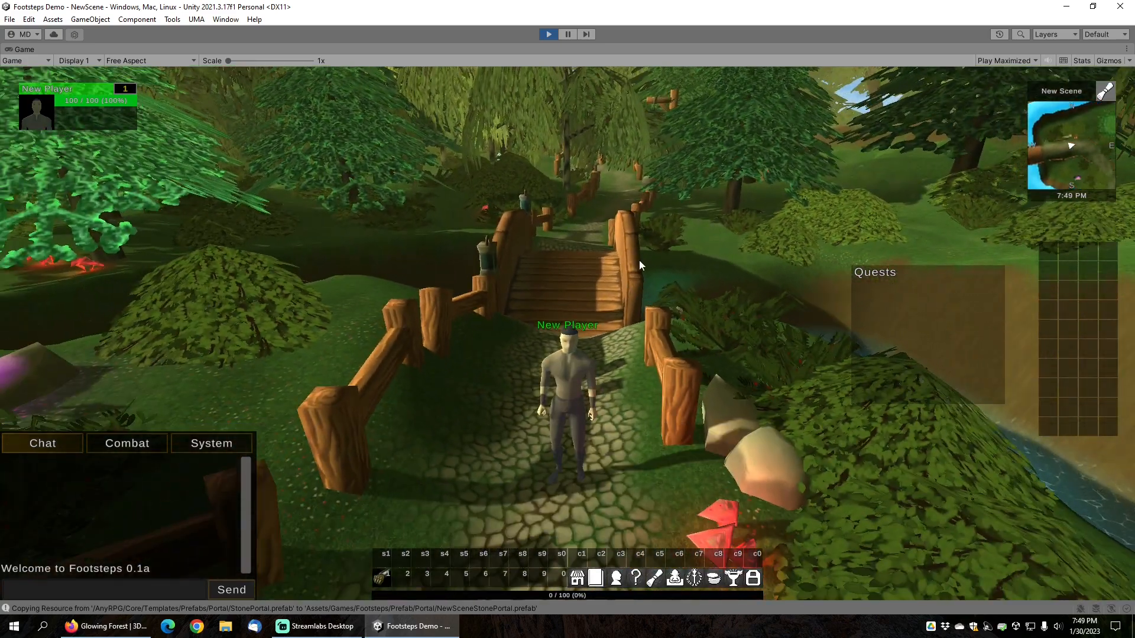
{"action": "left_click", "coordinate": [549, 34]}
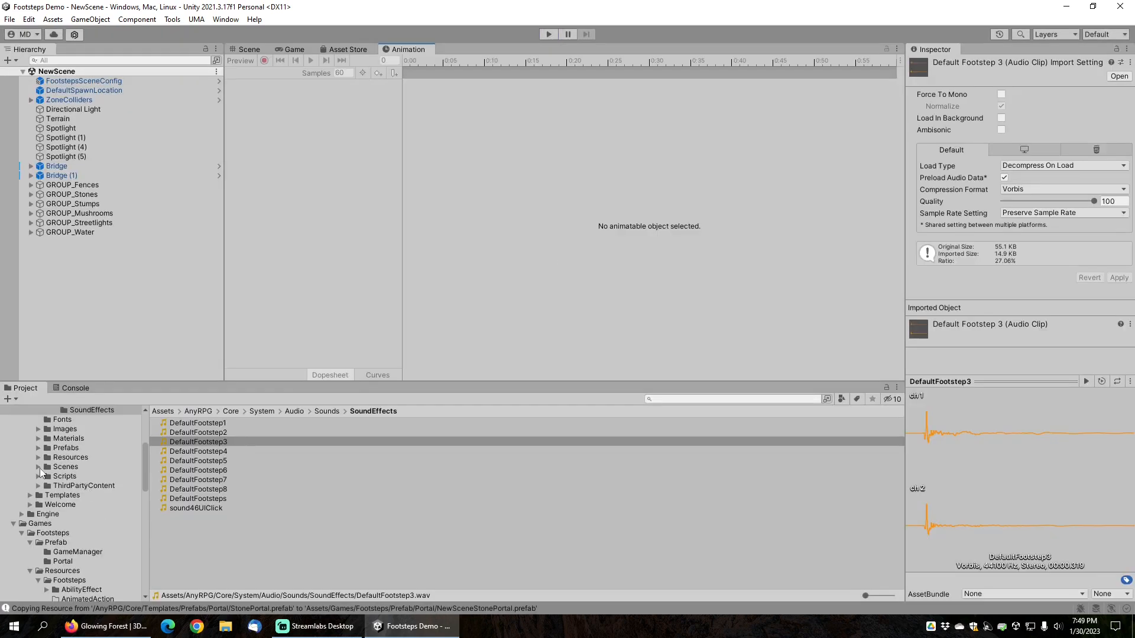
Step: Select NewSceneSceneNode in the Footsteps SceneNode resources and expand its Foot Step Profiles
{"action": "scroll", "coordinate": [44, 547], "scroll_direction": "down", "scroll_amount": 3}
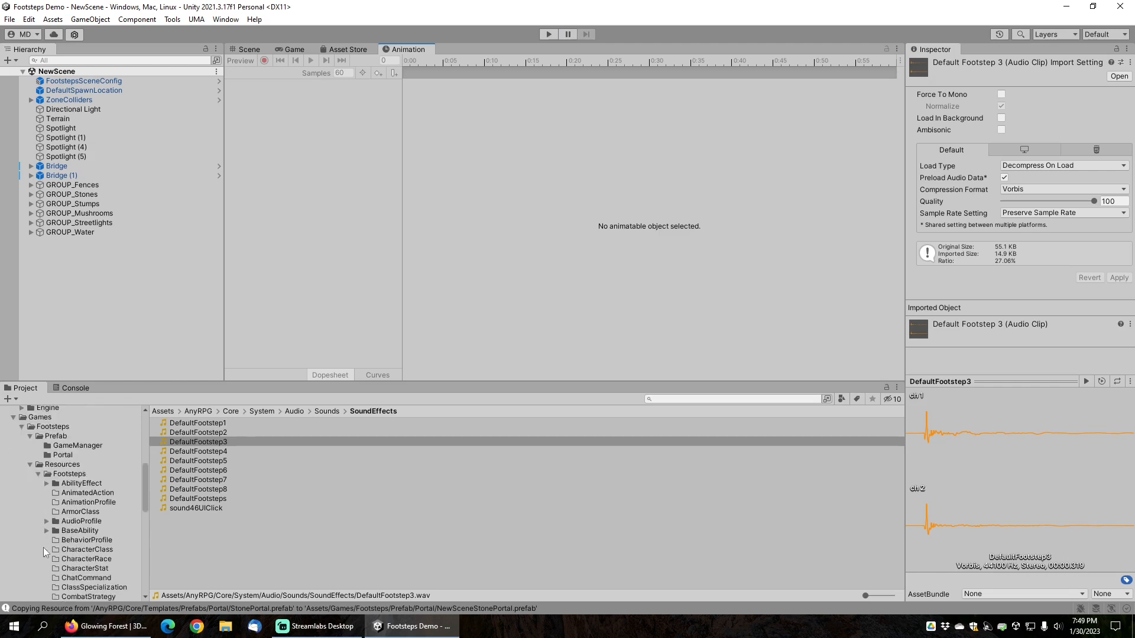
{"action": "scroll", "coordinate": [48, 542], "scroll_direction": "down", "scroll_amount": 3}
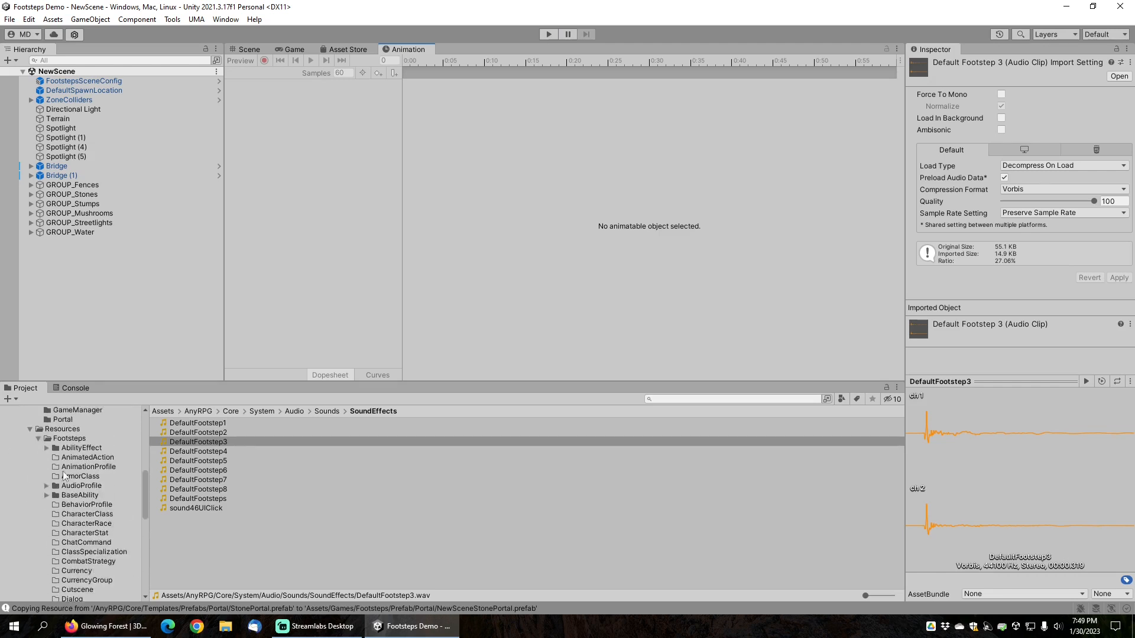
{"action": "scroll", "coordinate": [65, 451], "scroll_direction": "down", "scroll_amount": 10}
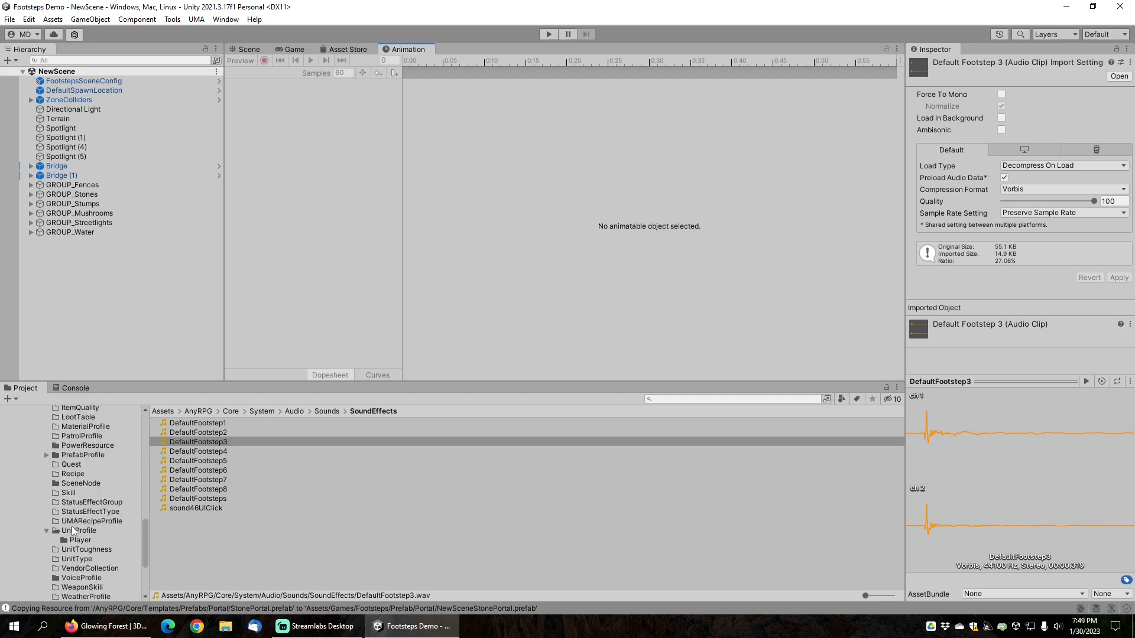
{"action": "left_click", "coordinate": [87, 482]}
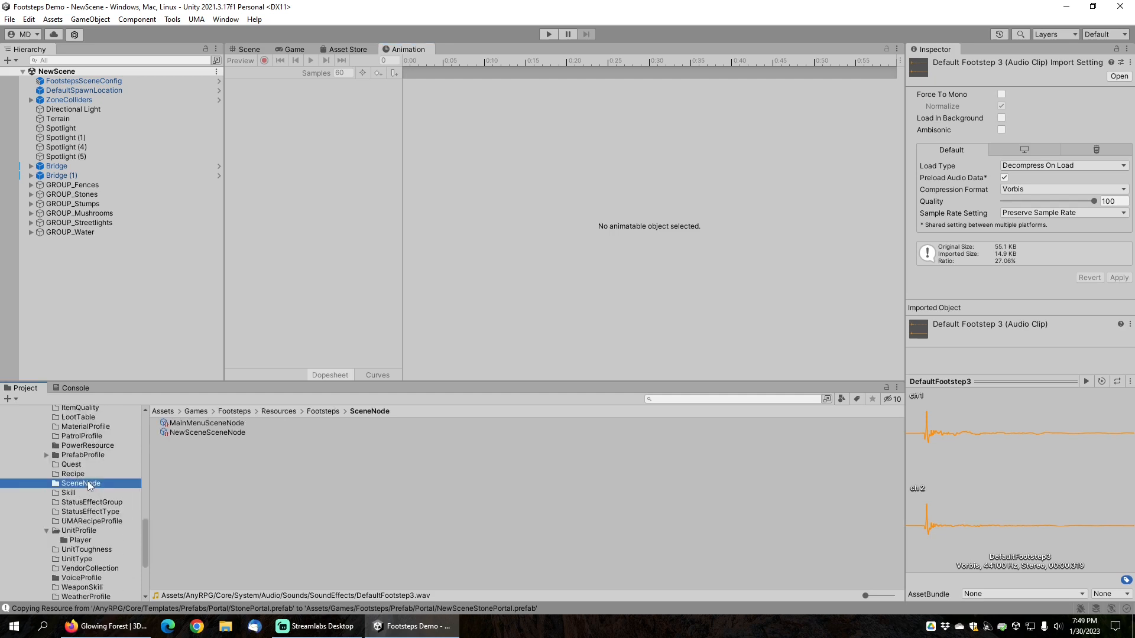
{"action": "left_click", "coordinate": [207, 434]}
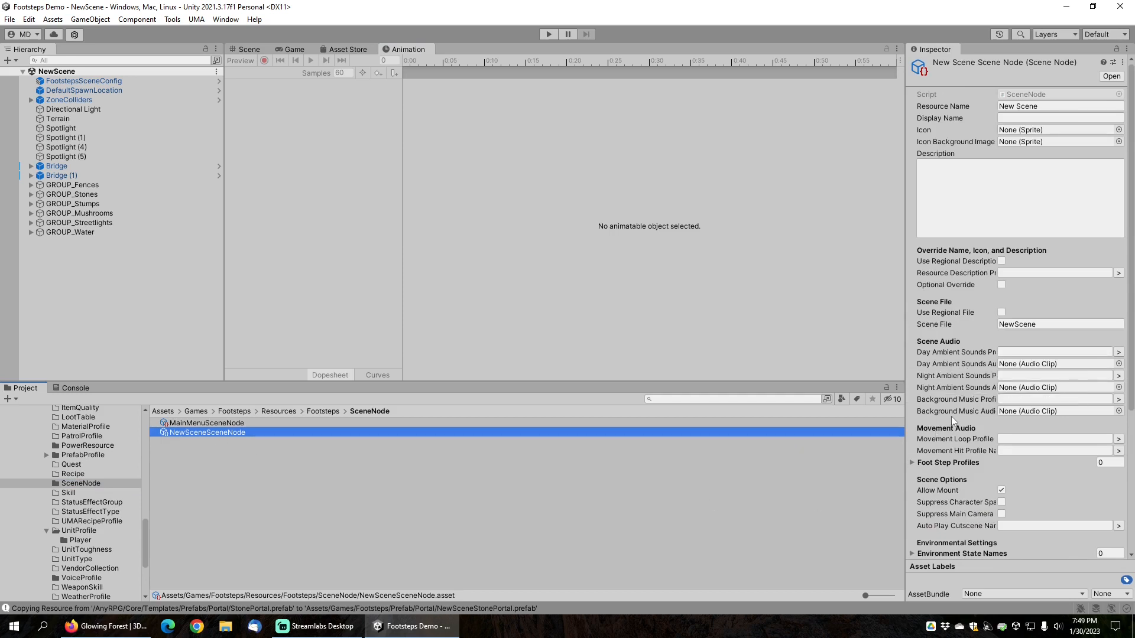
{"action": "scroll", "coordinate": [952, 416], "scroll_direction": "down", "scroll_amount": 3}
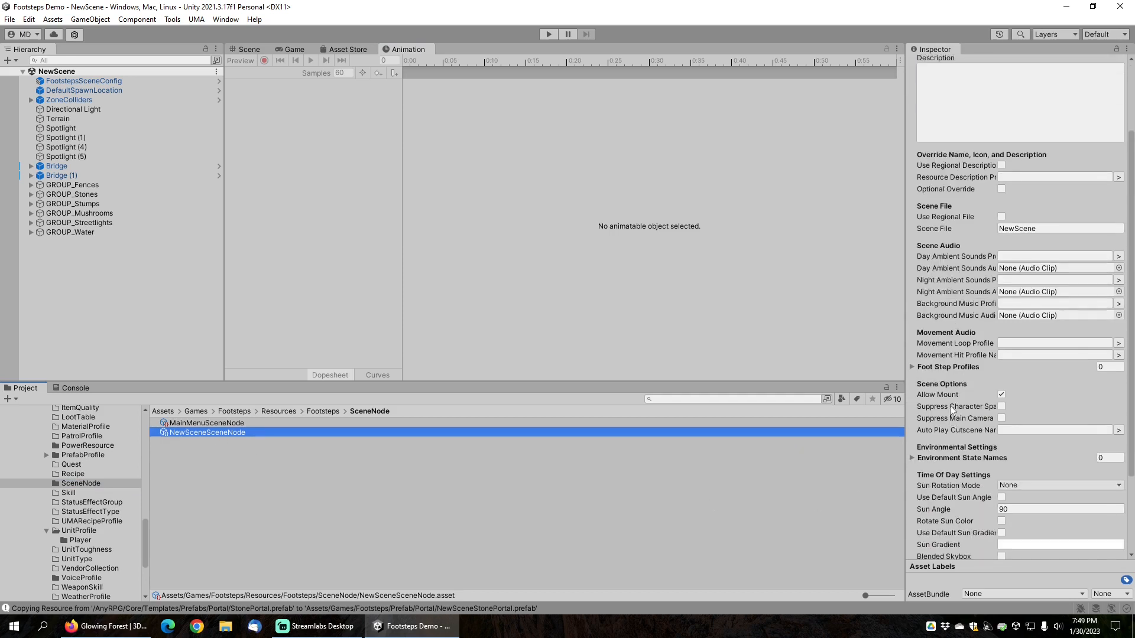
{"action": "left_click", "coordinate": [911, 366]}
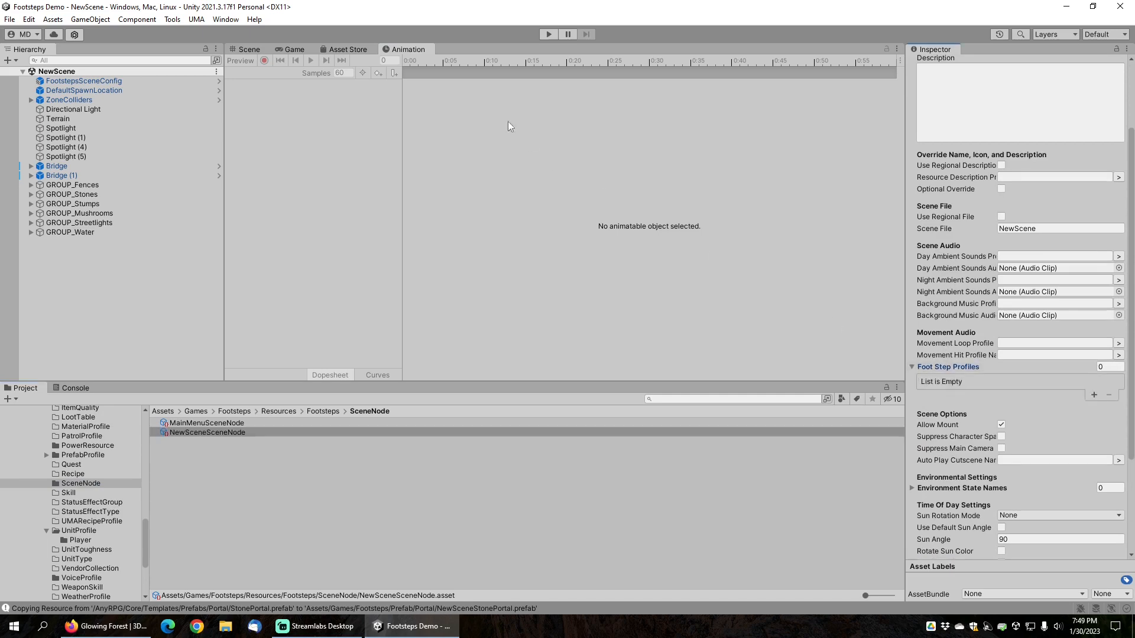
Step: Show the scene view and set the scene node's Movement Hit Profile to Footstep Hits Leaves
{"action": "left_click", "coordinate": [247, 48]}
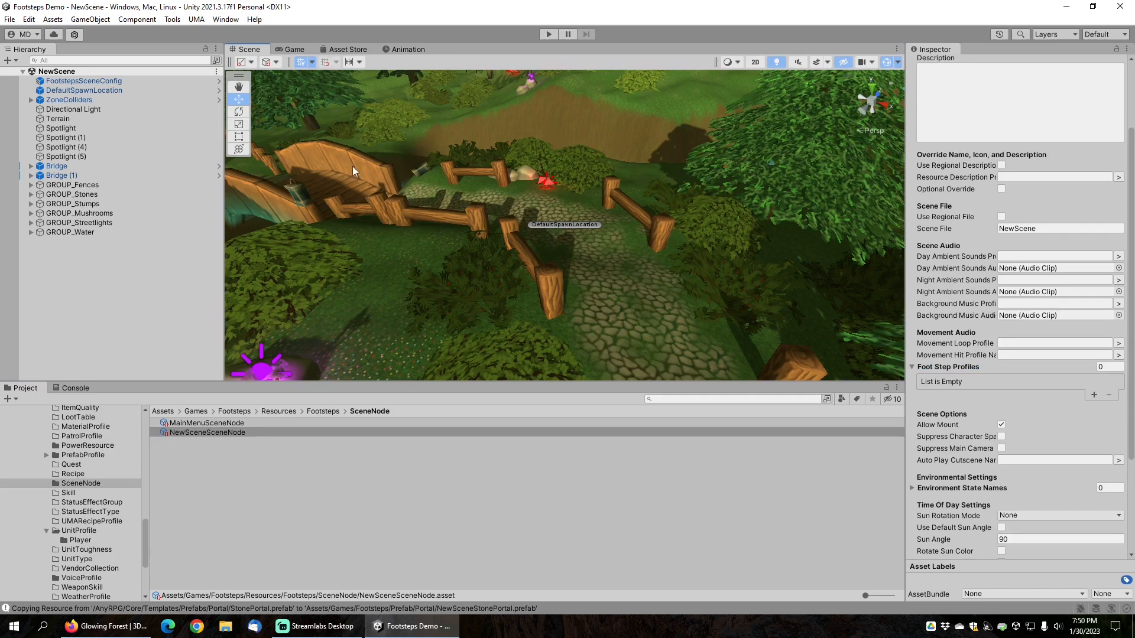
{"action": "left_click", "coordinate": [1120, 355]}
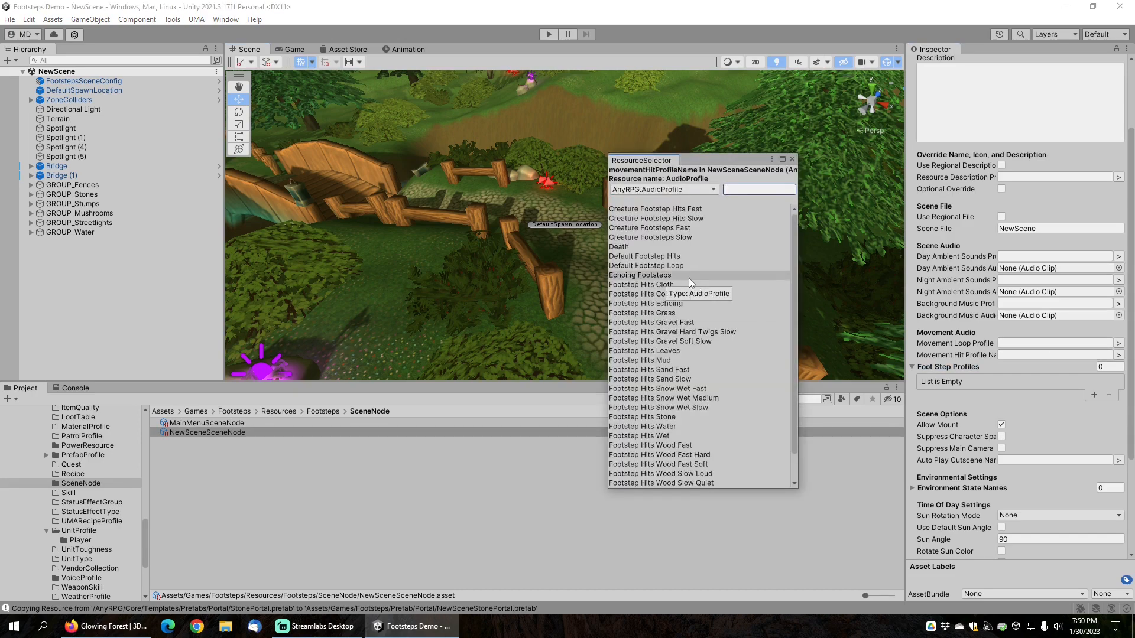
{"action": "left_click", "coordinate": [672, 351]}
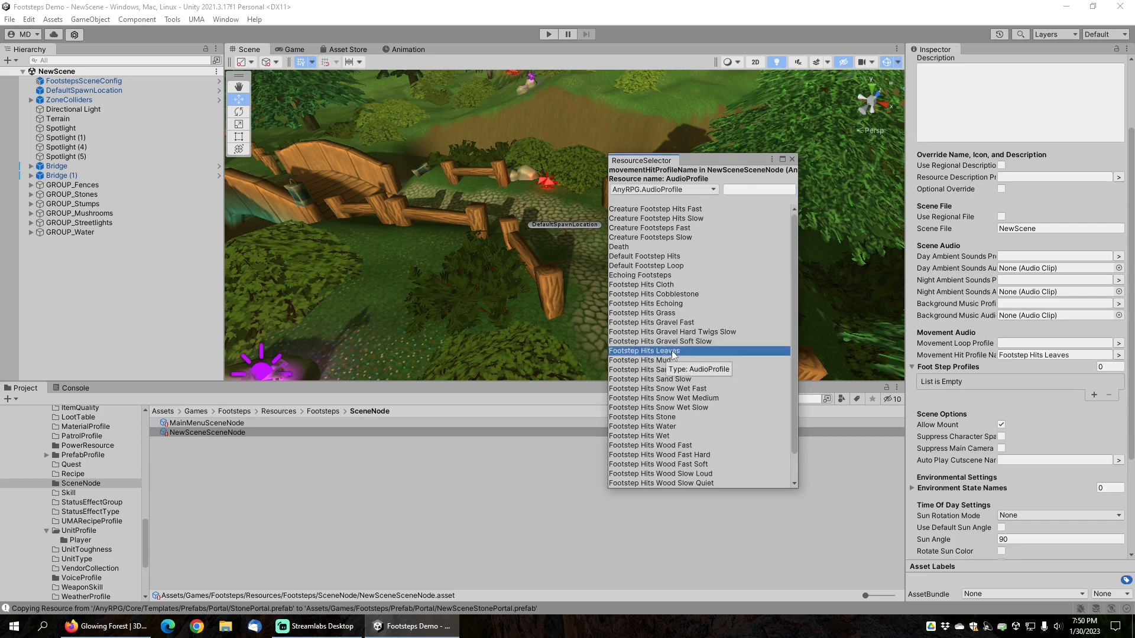
{"action": "left_click", "coordinate": [792, 159]}
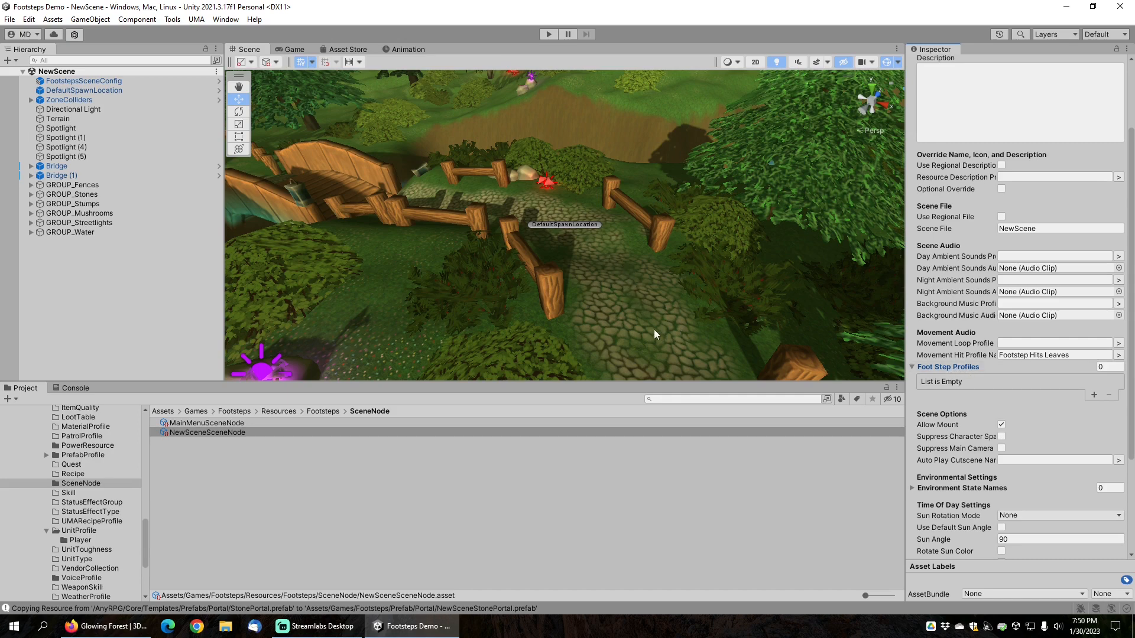
Step: Select the Terrain object and show its Paint Texture mode to examine the order of the terrain layers
{"action": "mouse_move", "coordinate": [959, 368]}
{"action": "left_click", "coordinate": [56, 119]}
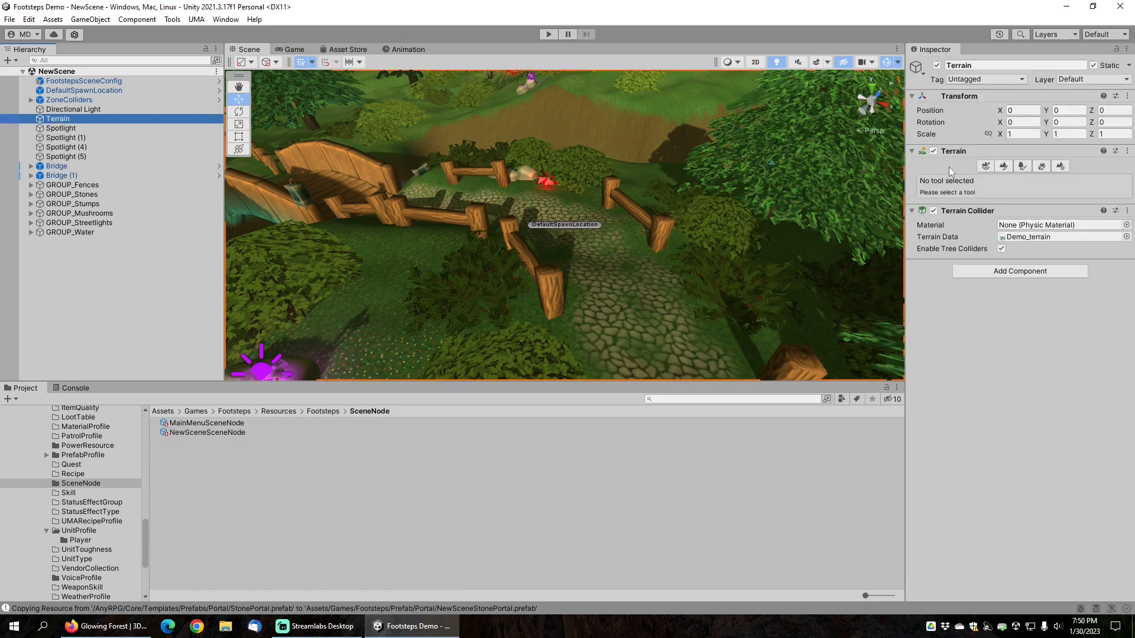
{"action": "left_click", "coordinate": [1003, 167]}
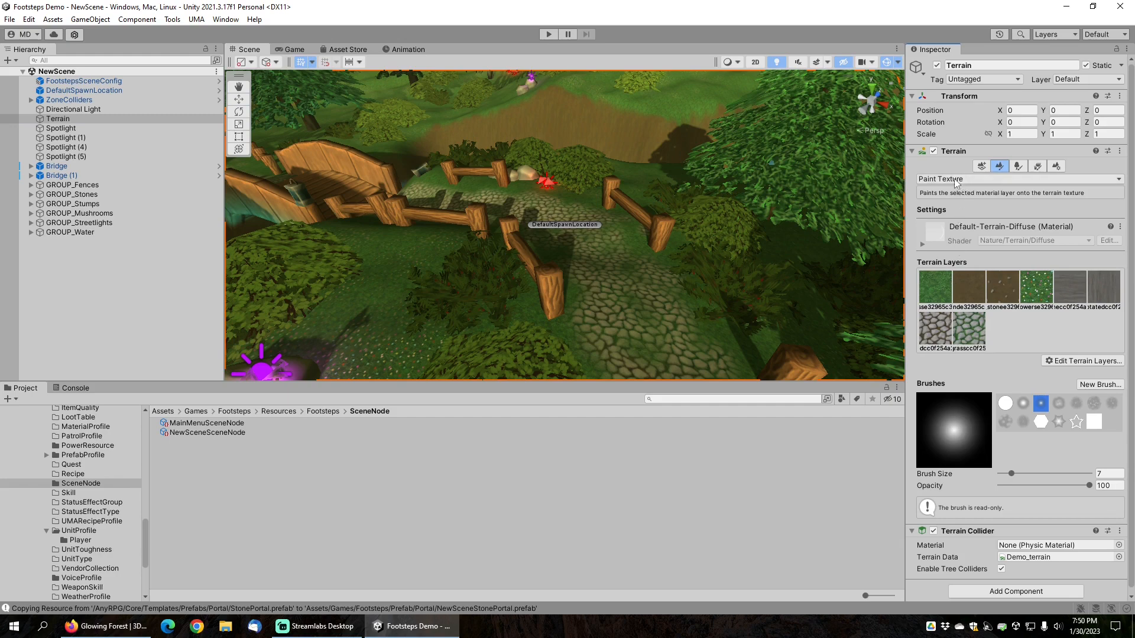
{"action": "left_click", "coordinate": [958, 180]}
{"action": "left_click", "coordinate": [956, 221]}
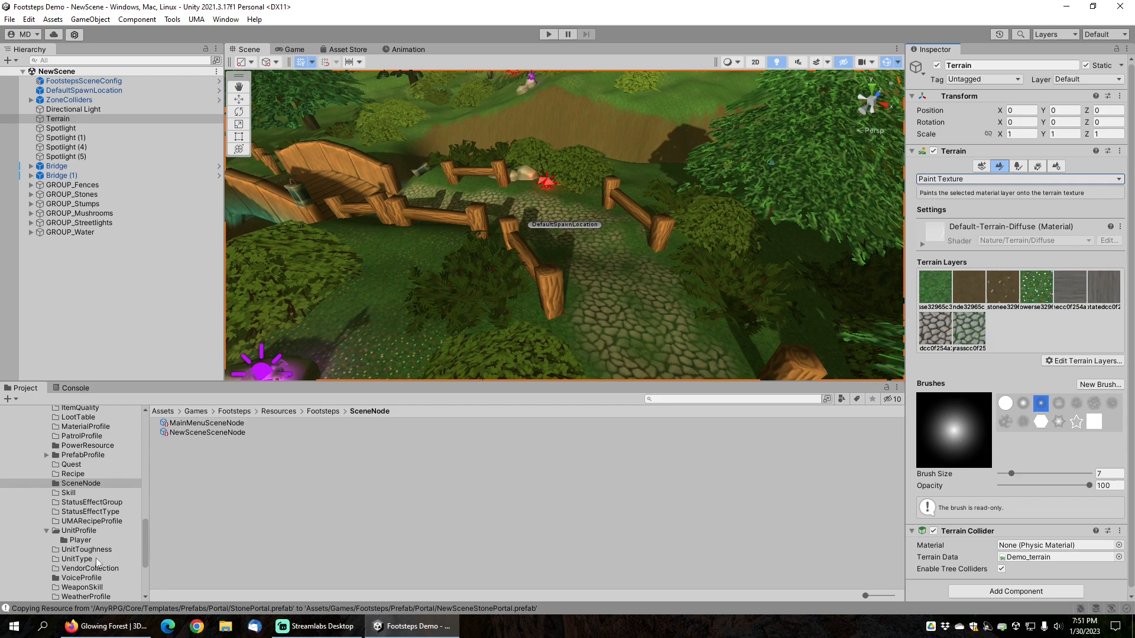
Step: Set the number of Foot Step Profiles in NewSceneSceneNode to 8
{"action": "left_click", "coordinate": [187, 433]}
{"action": "scroll", "coordinate": [1005, 437], "scroll_direction": "down", "scroll_amount": 3}
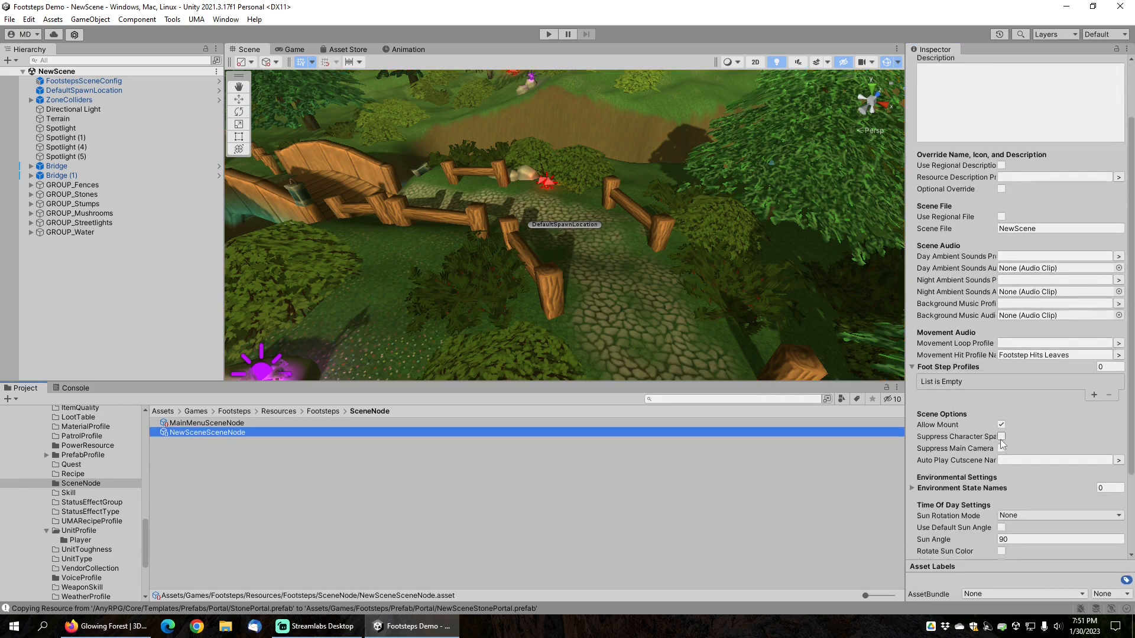
{"action": "left_click", "coordinate": [1110, 367]}
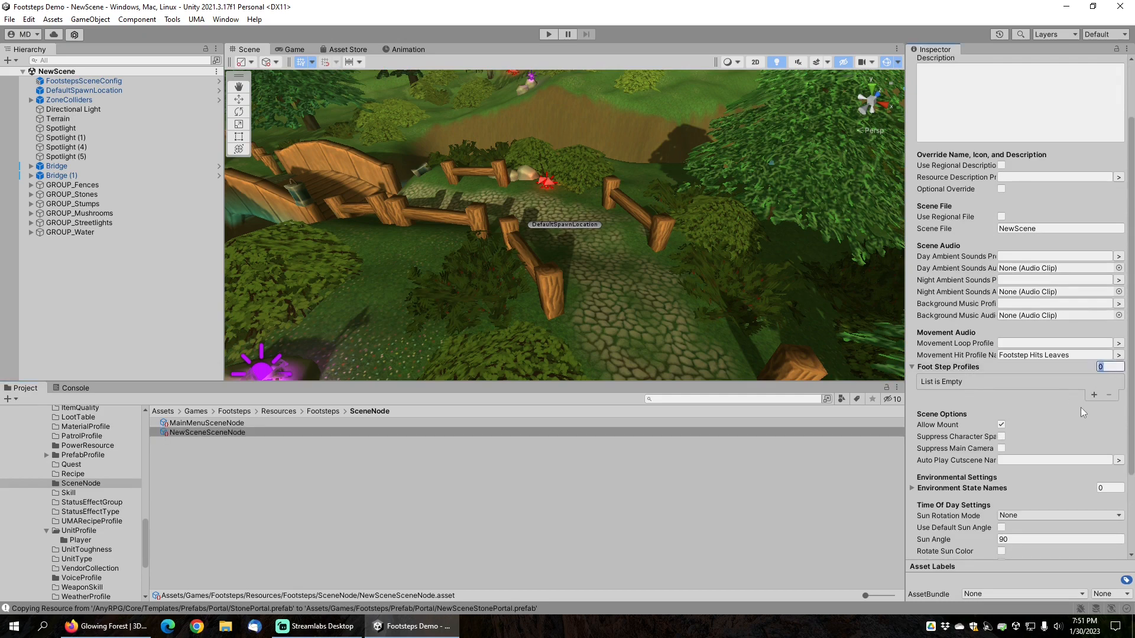
{"action": "type", "text": "8"}
{"action": "key", "text": "Return"}
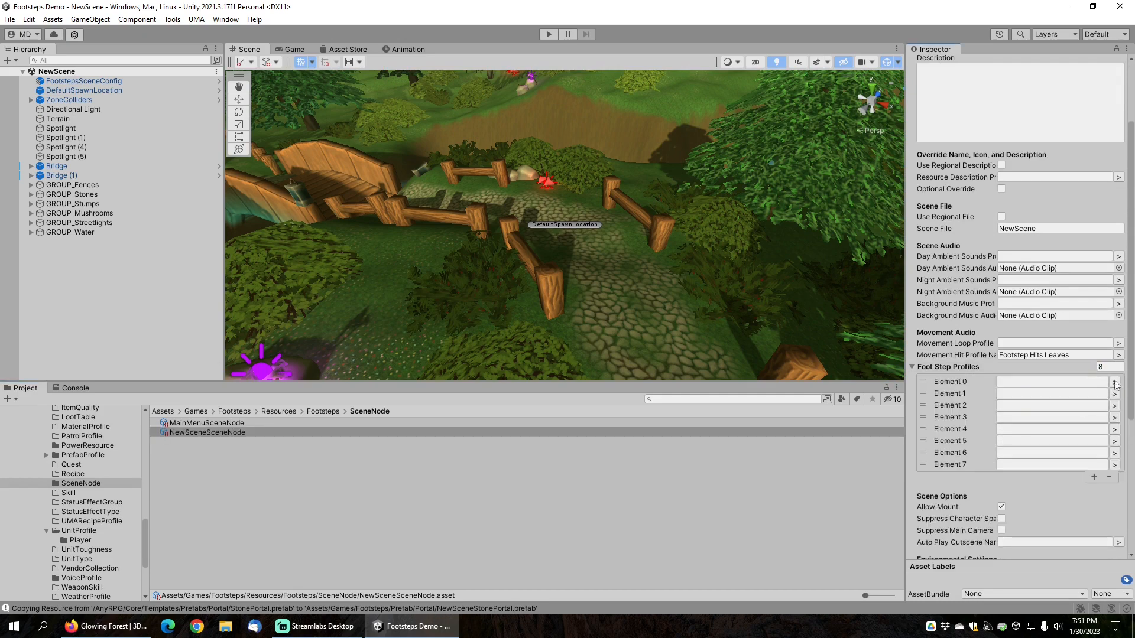
Step: Search the audio profiles for "gra" and set Foot Step Profiles Element 0 to Footstep Hits Grass
{"action": "left_click", "coordinate": [1114, 382]}
{"action": "type", "text": "g"}
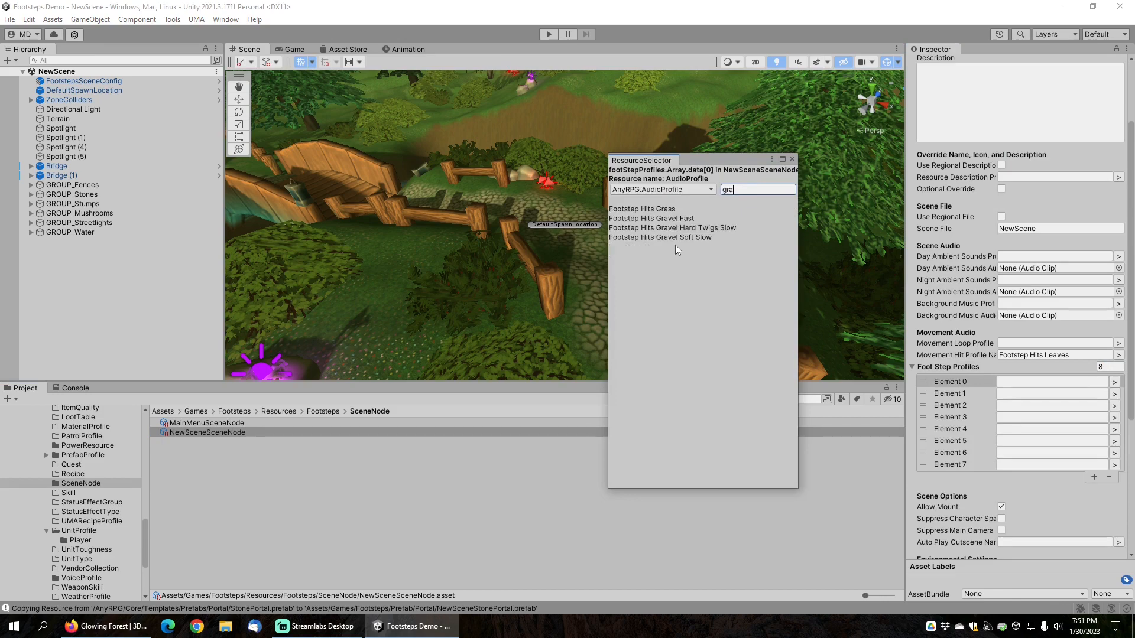
{"action": "type", "text": "ra"}
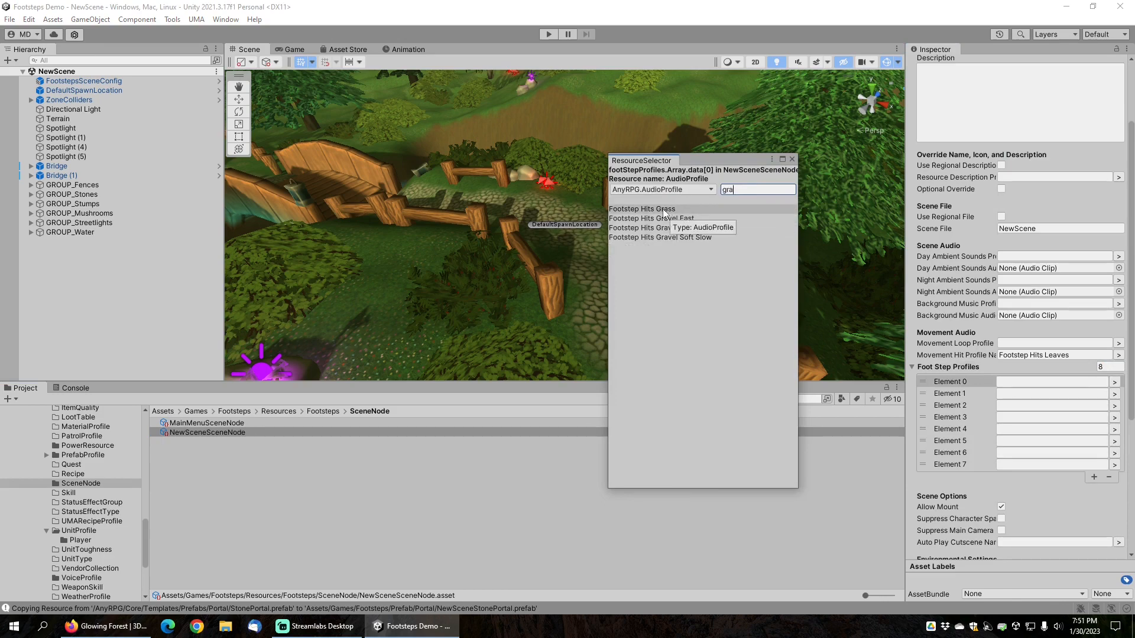
{"action": "left_click", "coordinate": [664, 211]}
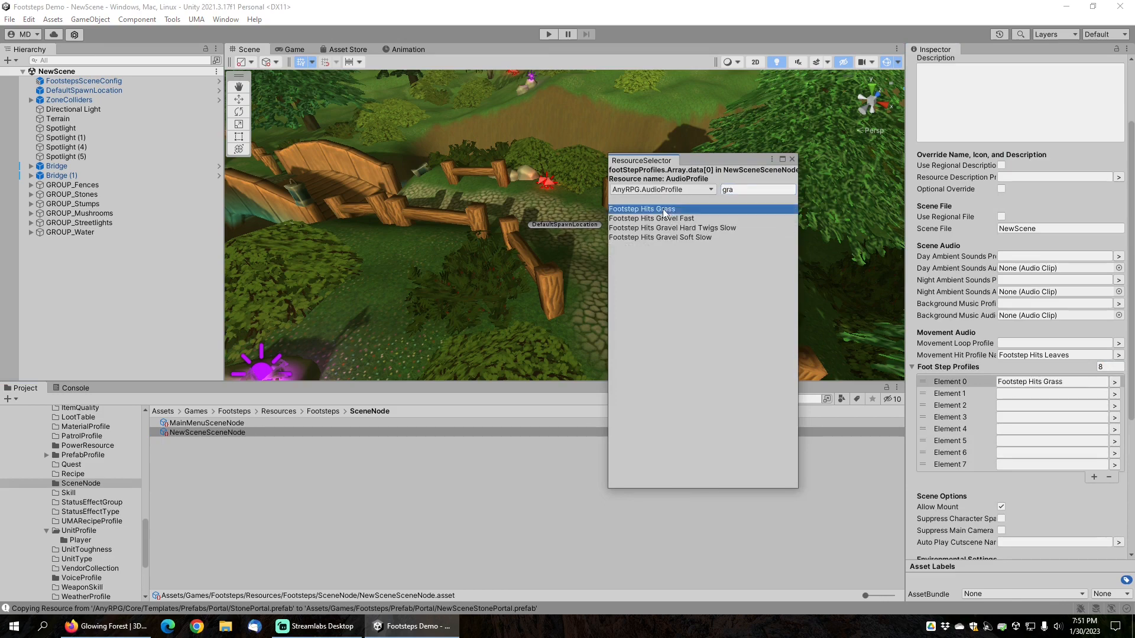
Step: Set Foot Step Profiles Element 3 to Footstep Hits Grass and filter the audio profiles by "footstep hi"
{"action": "left_click", "coordinate": [1114, 418]}
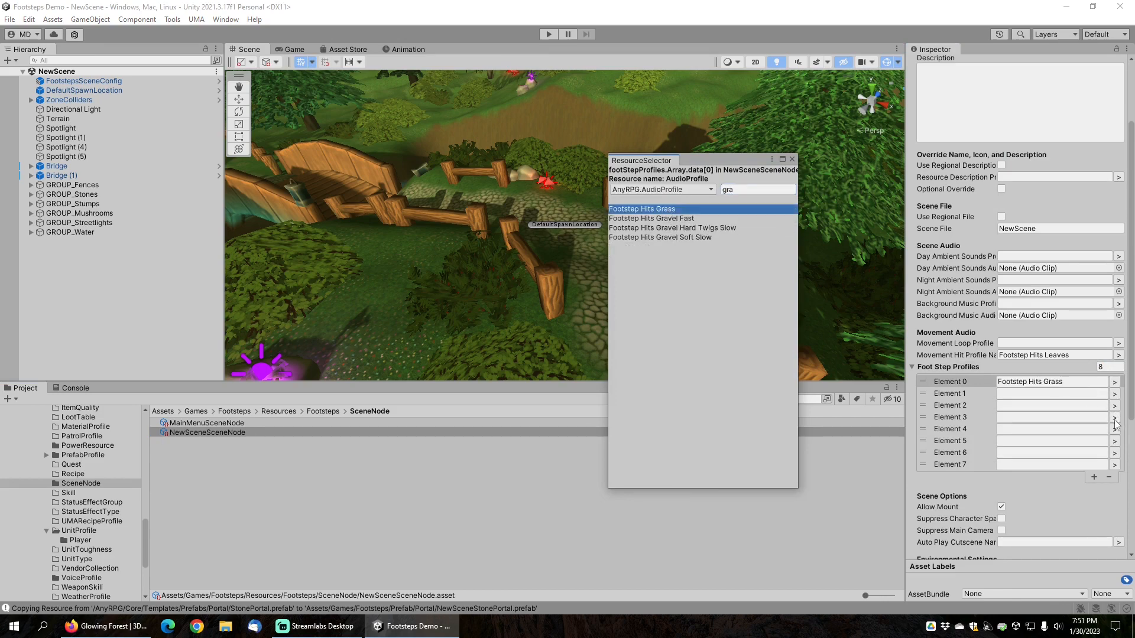
{"action": "left_click", "coordinate": [648, 211]}
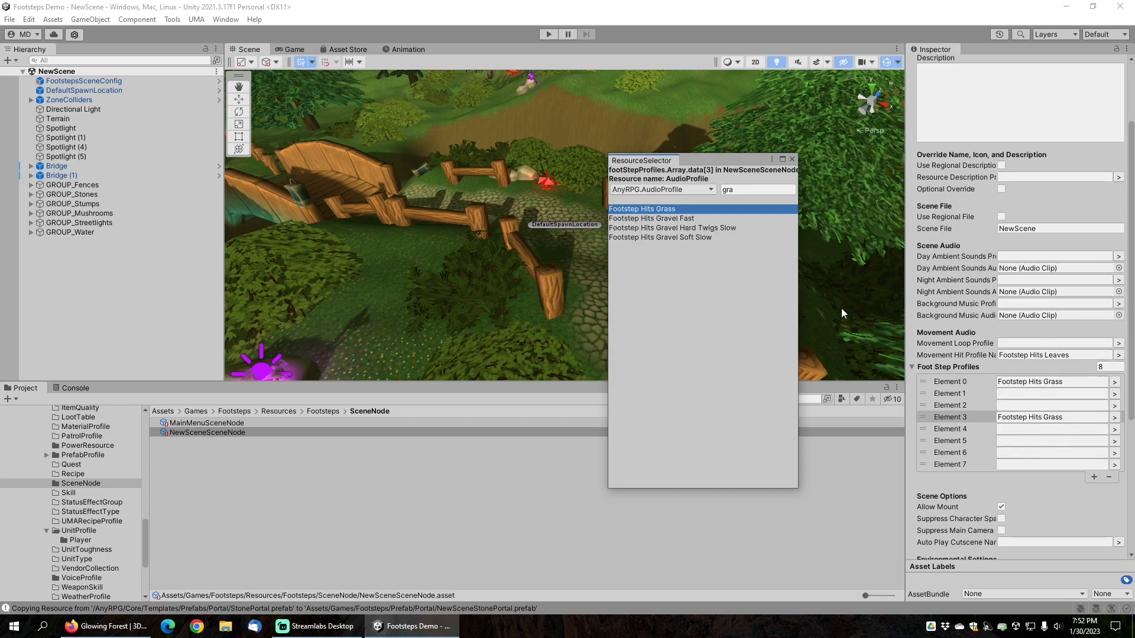
{"action": "left_click", "coordinate": [742, 190]}
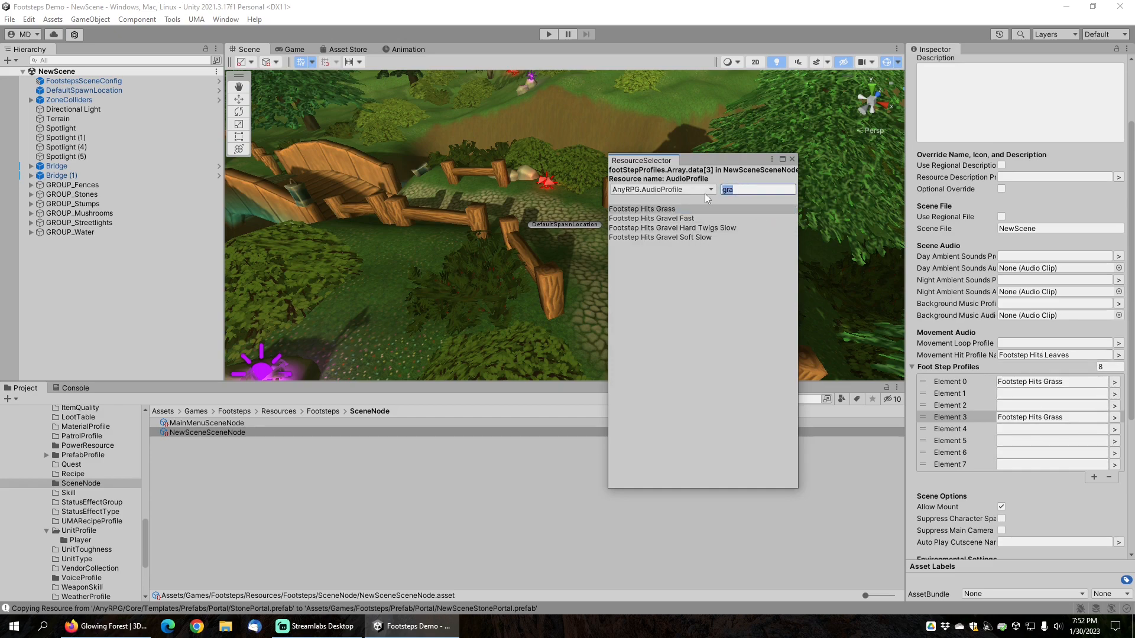
{"action": "type", "text": "footstep hi"}
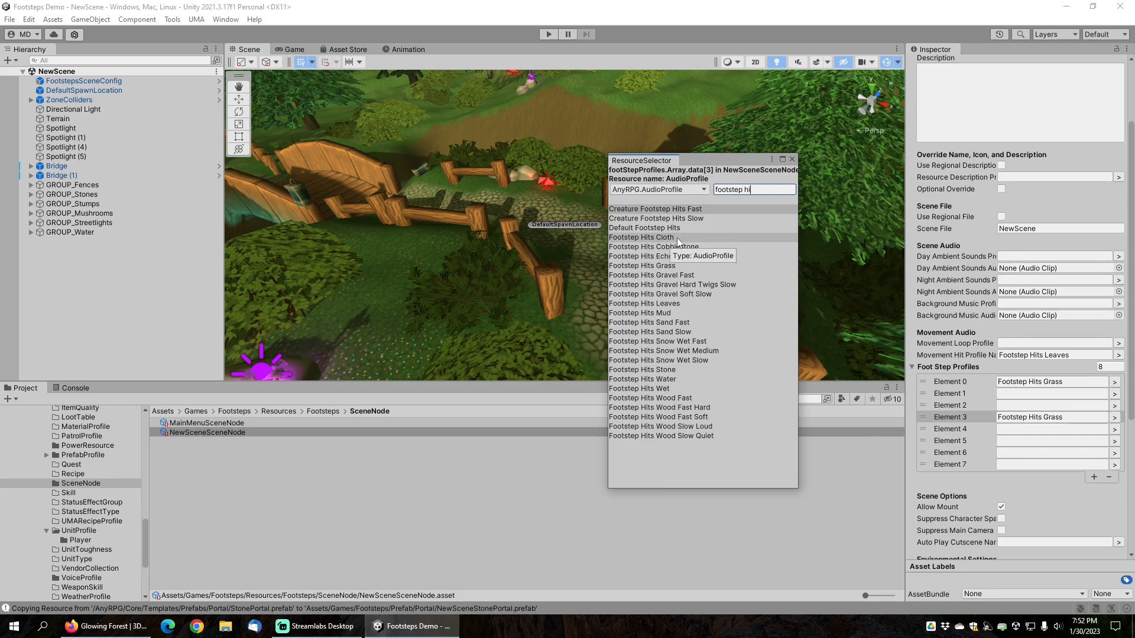
{"action": "left_click", "coordinate": [666, 276]}
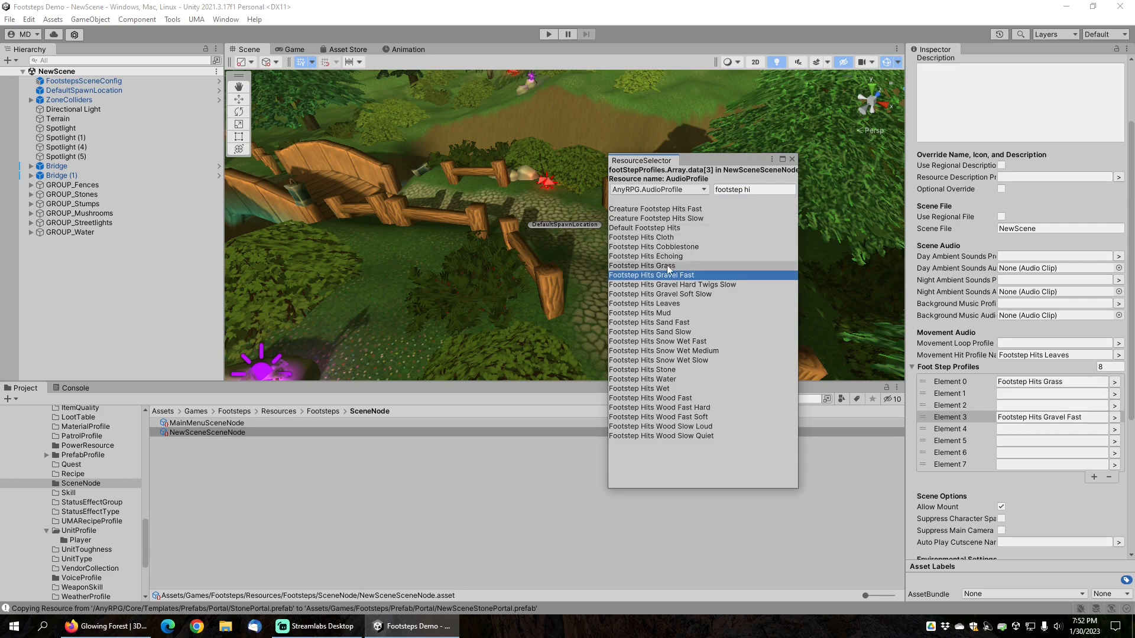
{"action": "left_click", "coordinate": [673, 266]}
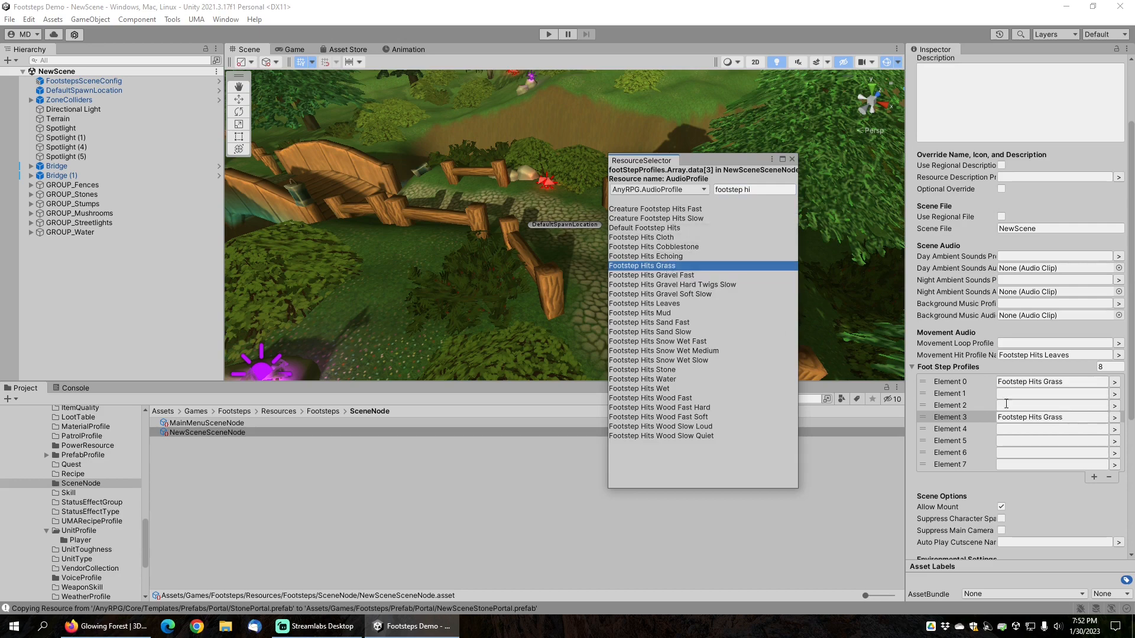
Step: Set Foot Step Profiles Element 1 and Element 2 to Footstep Hits Gravel Fast
{"action": "left_click", "coordinate": [1116, 396]}
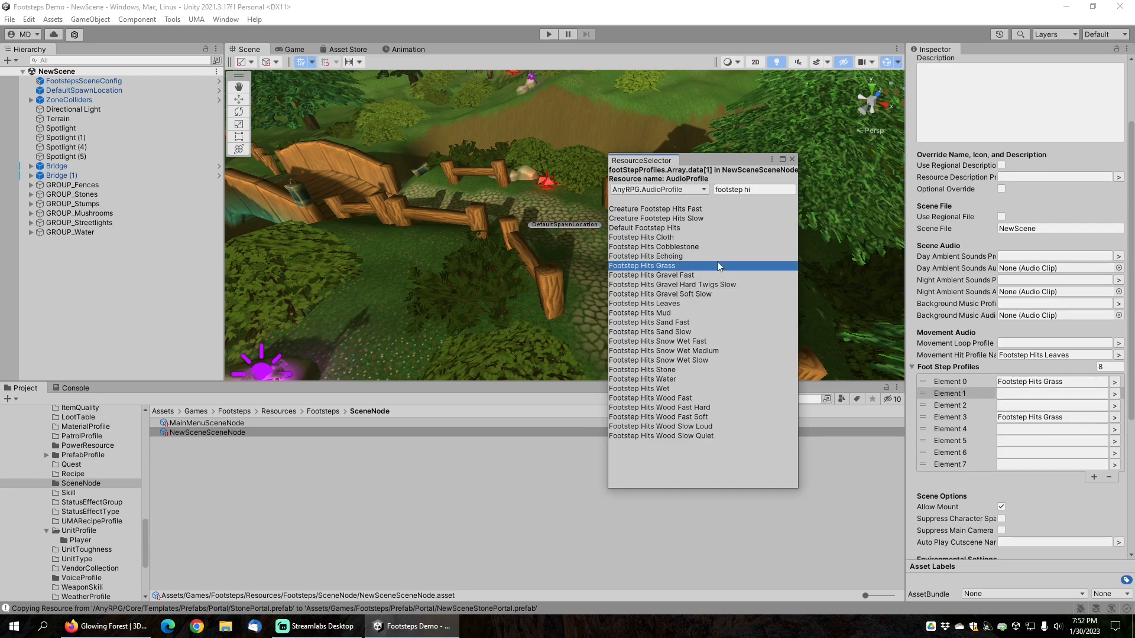
{"action": "left_click", "coordinate": [671, 276]}
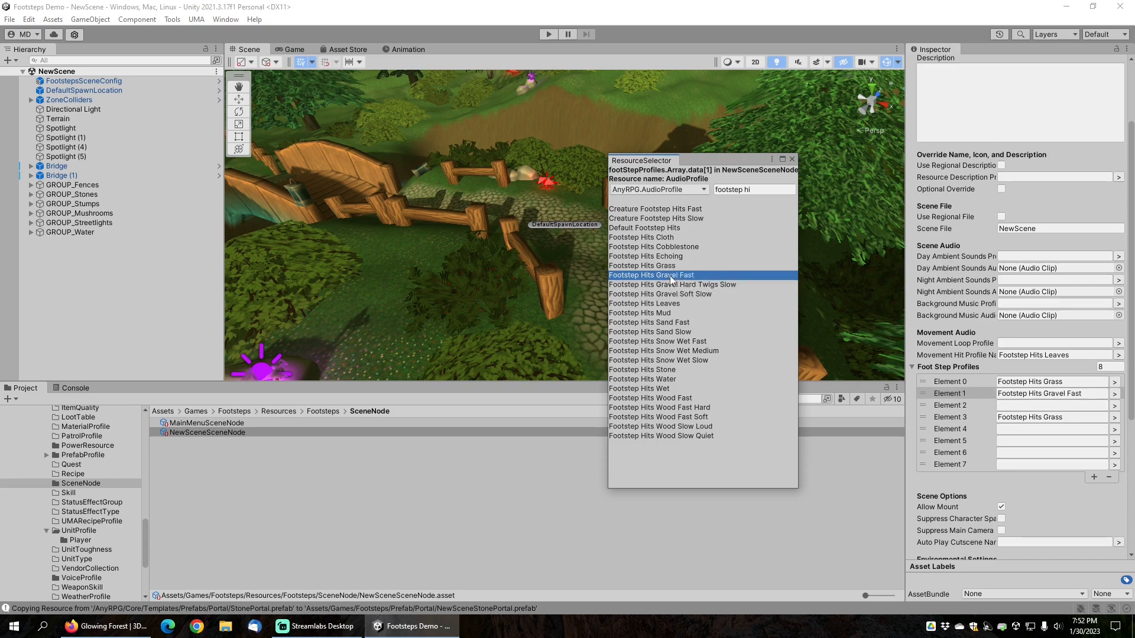
{"action": "left_click", "coordinate": [1115, 405]}
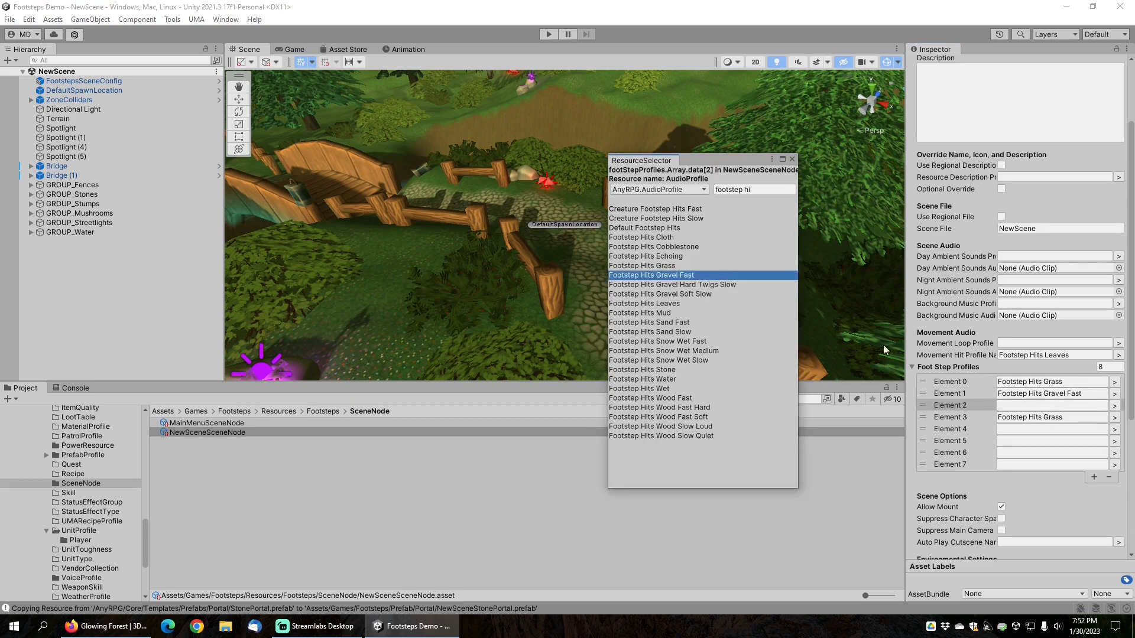
{"action": "left_click", "coordinate": [678, 276]}
Step: Set Foot Step Profiles Element 4 and Element 5 to Footstep Hits Mud
{"action": "left_click", "coordinate": [1115, 432]}
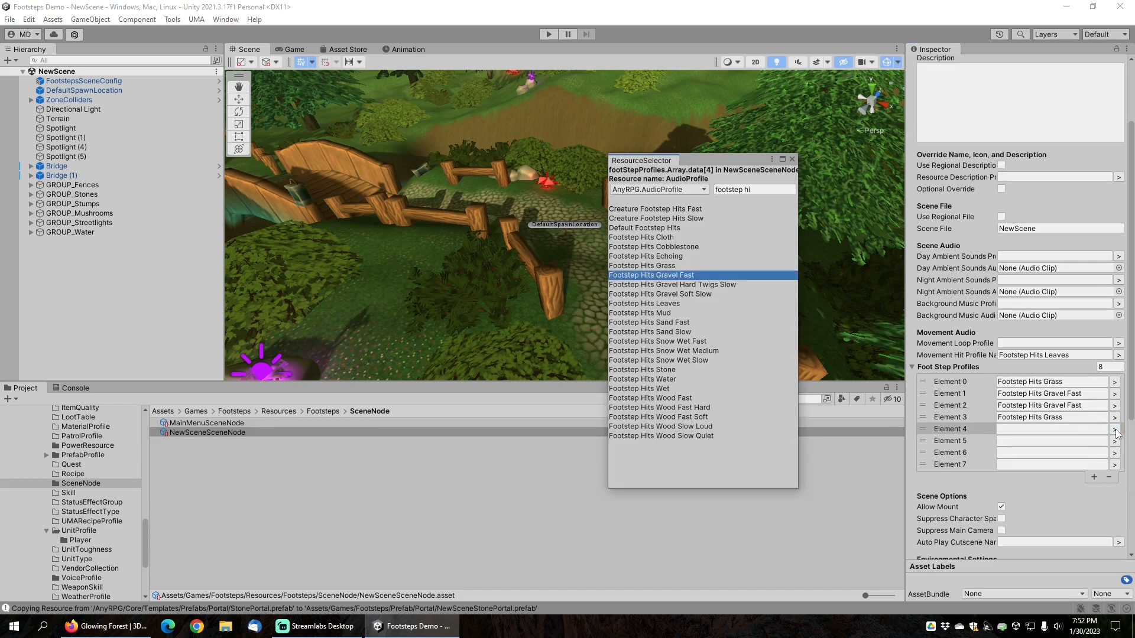
{"action": "left_click", "coordinate": [648, 314]}
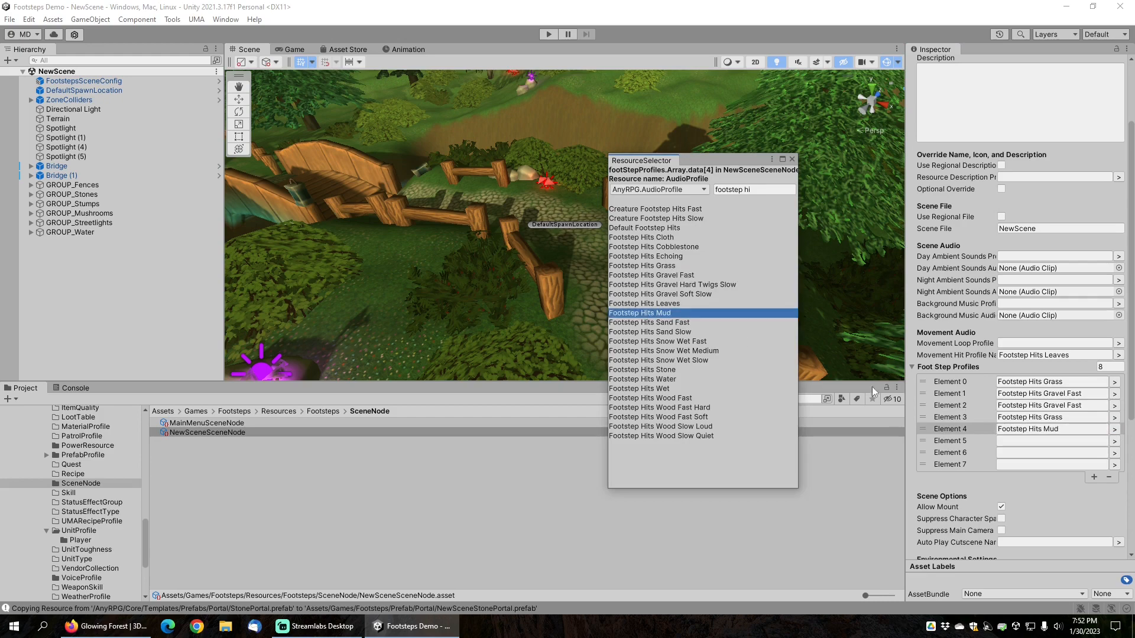
{"action": "left_click", "coordinate": [1115, 442]}
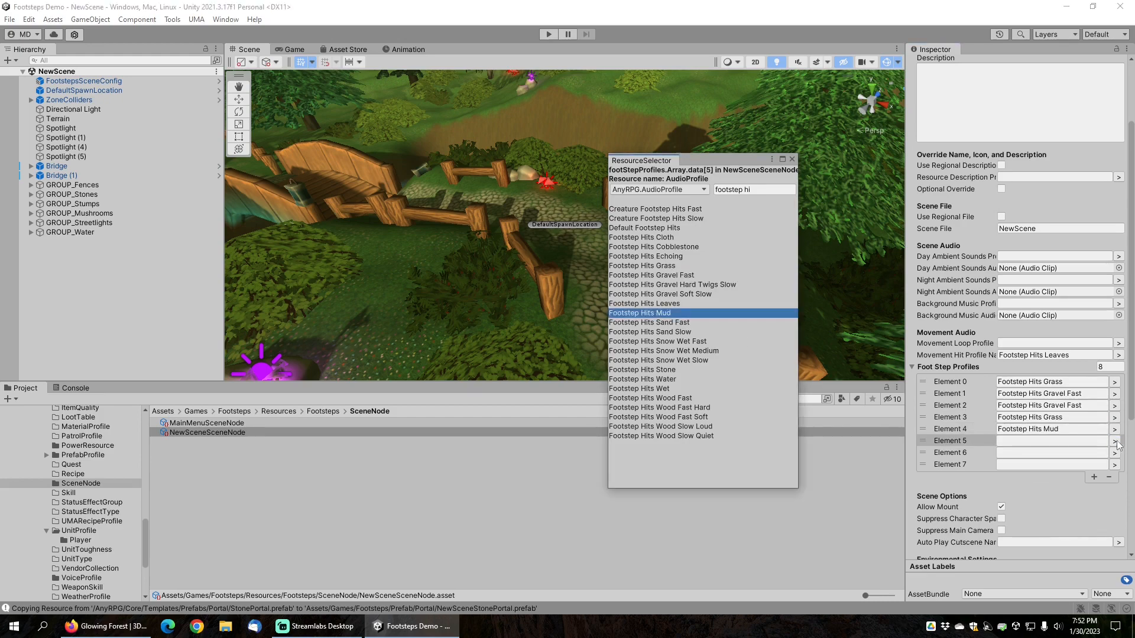
{"action": "left_click", "coordinate": [662, 314]}
Step: Set Foot Step Profiles Element 6 and Element 7 to Footstep Hits Cobblestone and close the resource selector
{"action": "left_click", "coordinate": [1114, 453]}
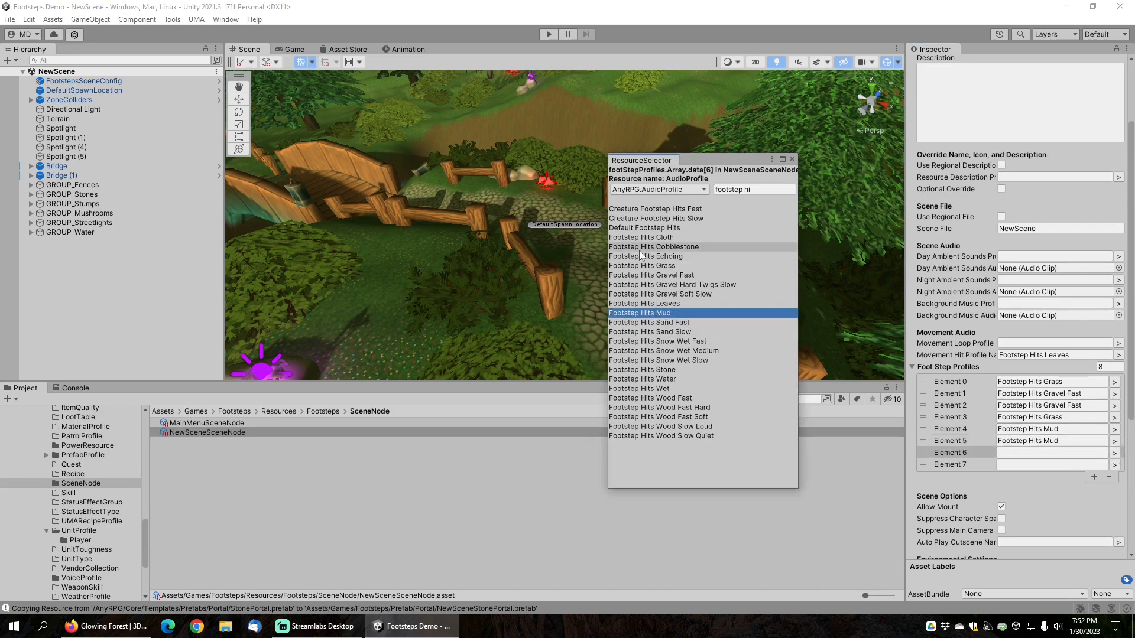
{"action": "left_click", "coordinate": [657, 247]}
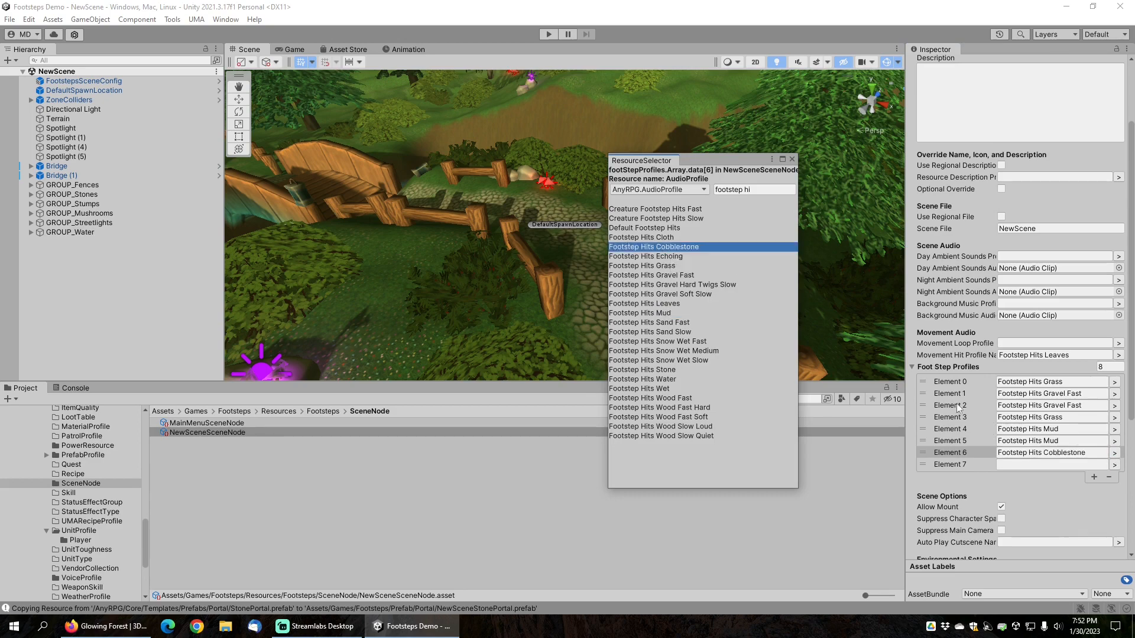
{"action": "left_click", "coordinate": [1115, 465]}
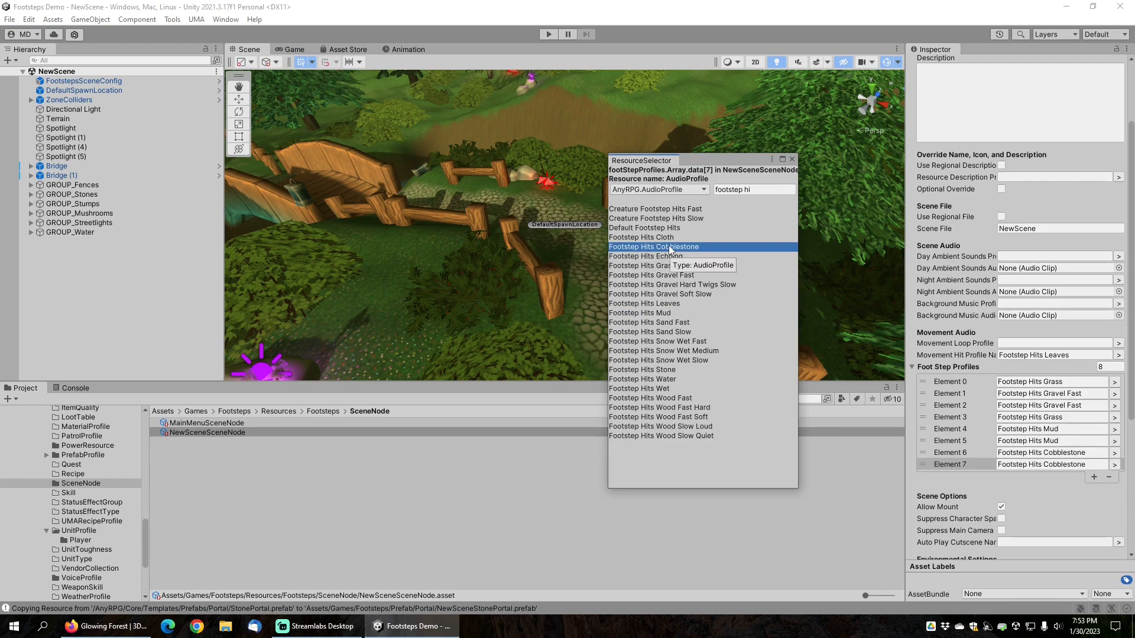
{"action": "left_click", "coordinate": [792, 160]}
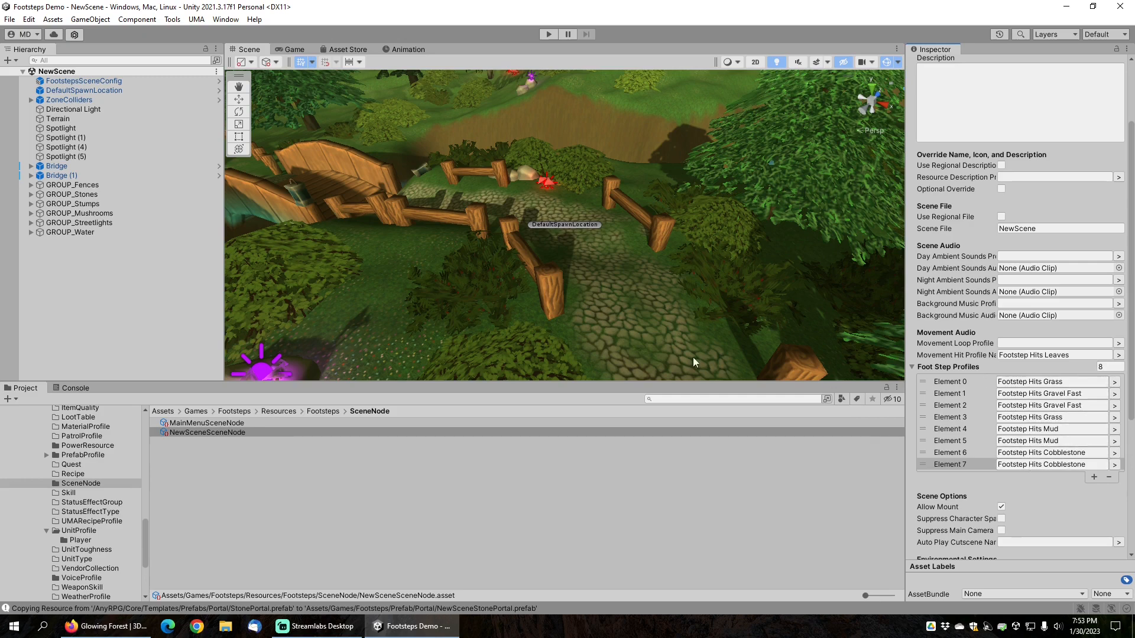
Step: Play the scene and run the character along the stone path and through the stream to test the terrain footstep sounds
{"action": "left_click", "coordinate": [549, 35]}
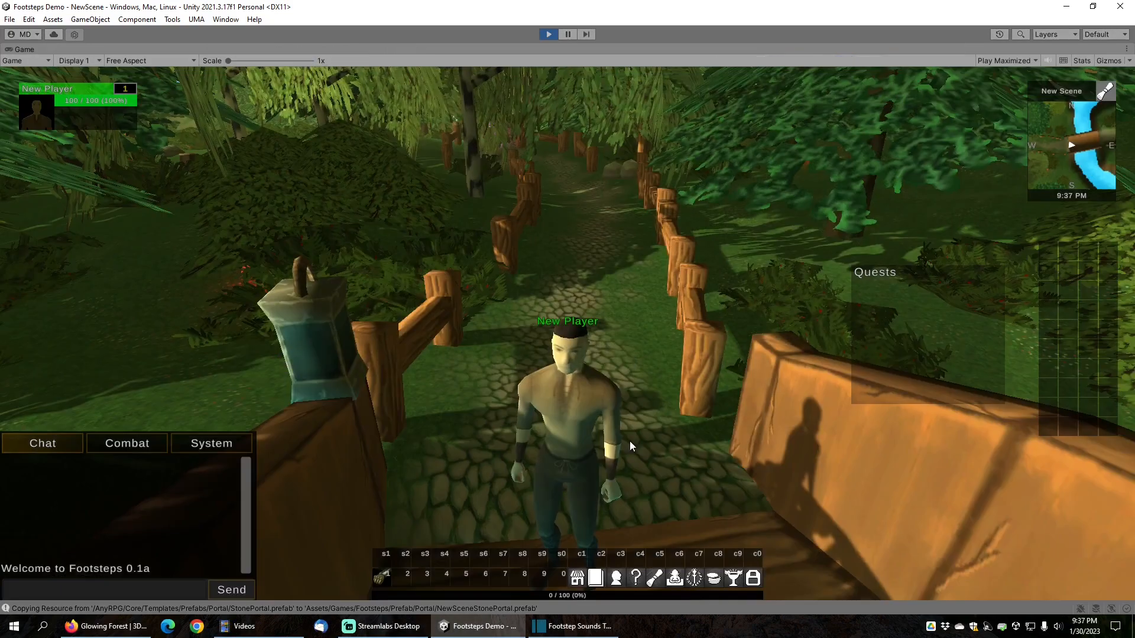
{"action": "key", "text": "w"}
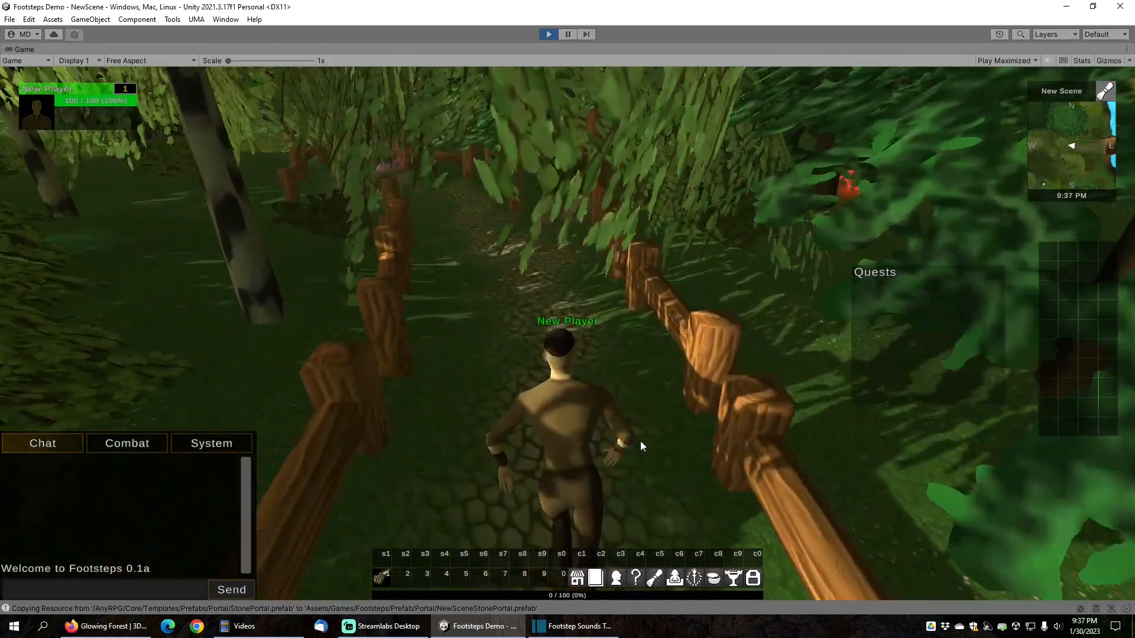
{"action": "right_click_drag", "start_coordinate": [640, 441], "coordinate": [637, 378]}
{"action": "key", "text": "a"}
{"action": "key", "text": "w"}
{"action": "key", "text": "w"}
{"action": "key", "text": "s"}
{"action": "key", "text": "w"}
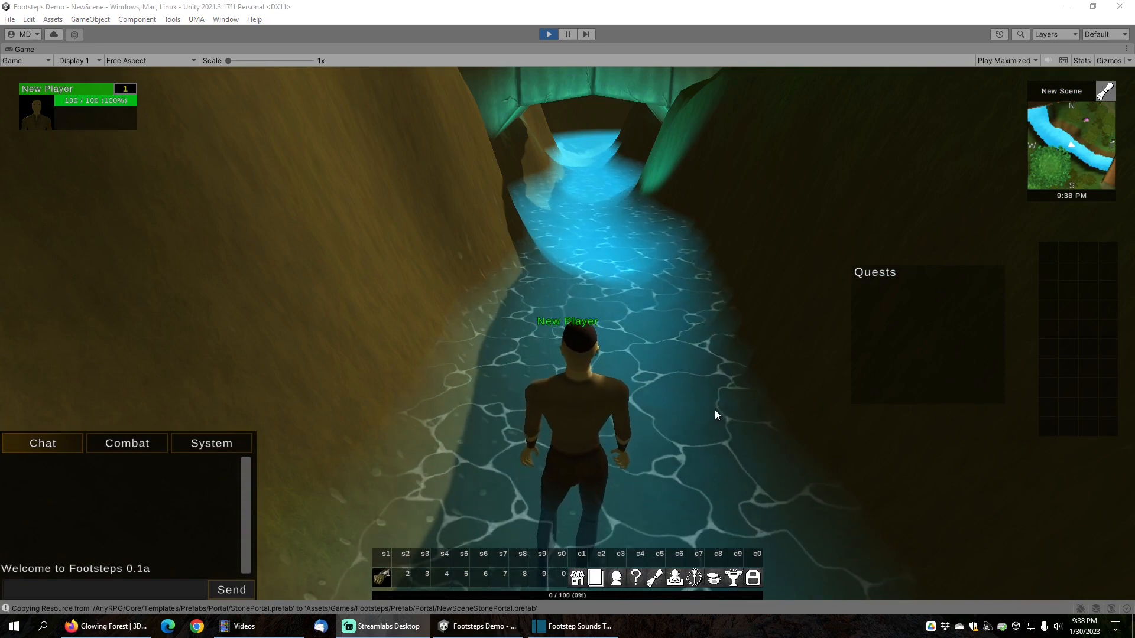
{"action": "mouse_move", "coordinate": [693, 410]}
{"action": "right_mouse_down"}
{"action": "mouse_move", "coordinate": [697, 385]}
{"action": "mouse_move", "coordinate": [693, 399]}
{"action": "right_mouse_up"}
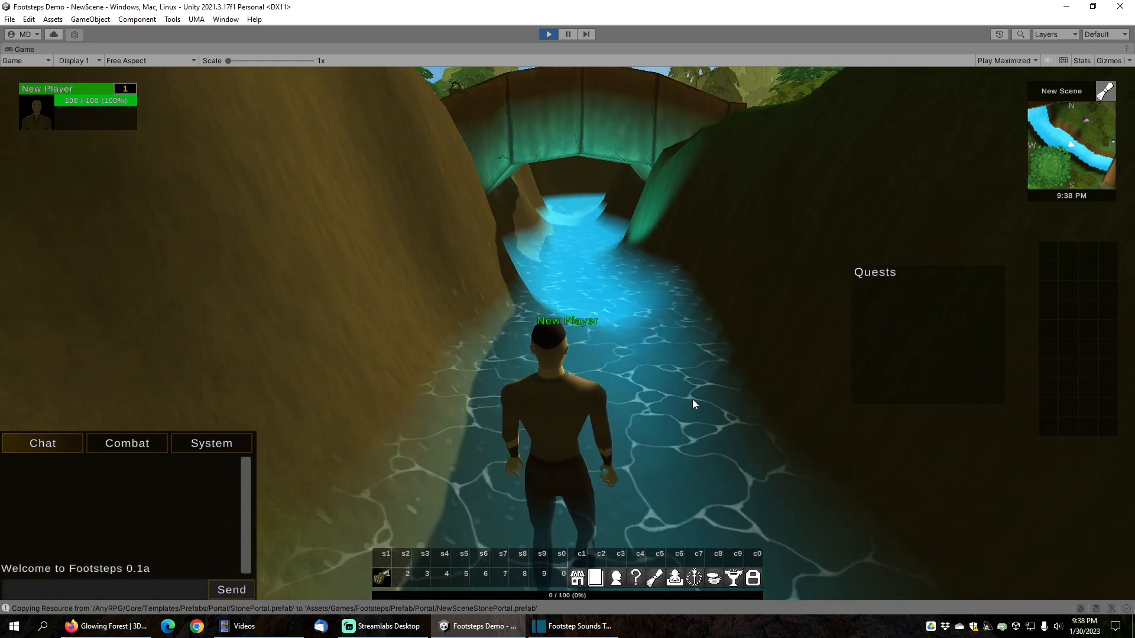
{"action": "left_click_drag", "start_coordinate": [693, 399], "coordinate": [483, 392]}
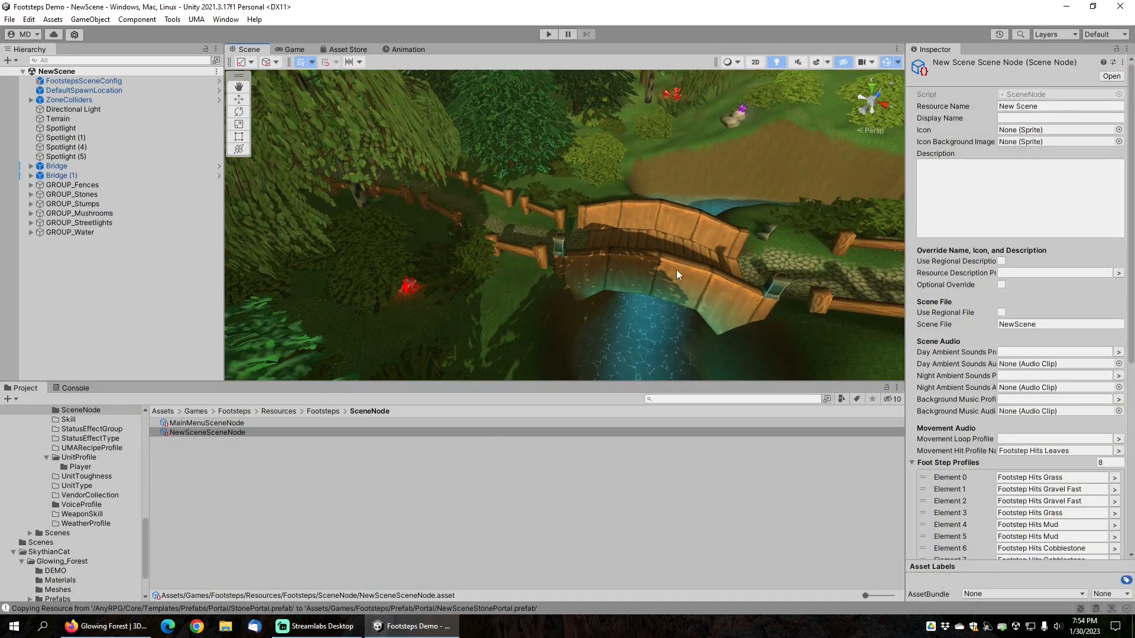
Step: Select the wooden bridge in the scene and open its prefab for editing
{"action": "left_click", "coordinate": [665, 271]}
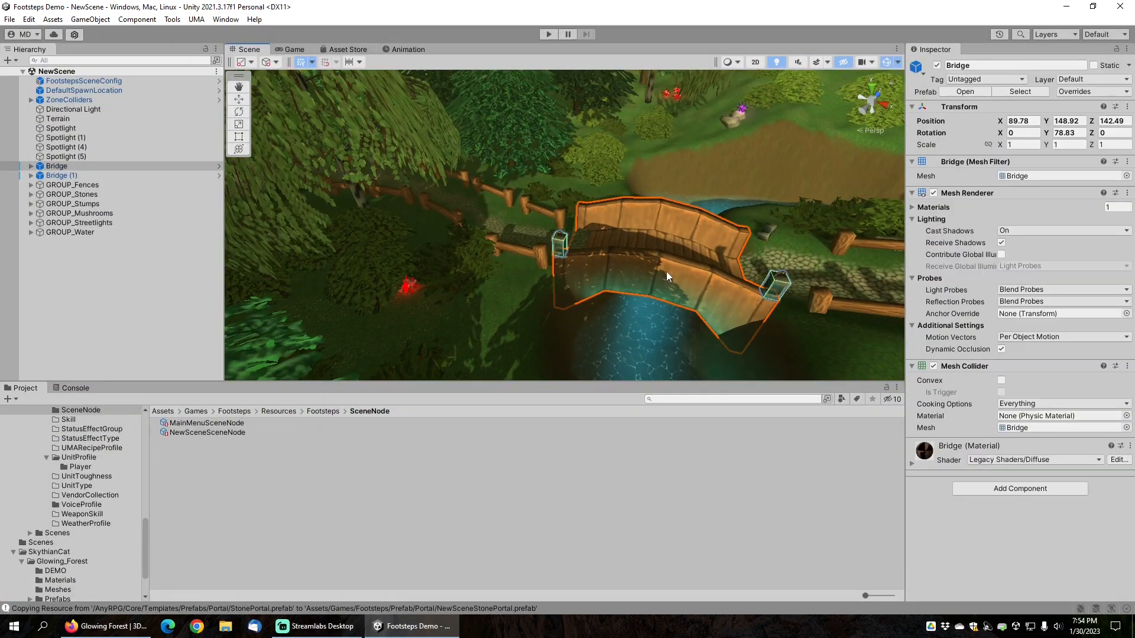
{"action": "key", "text": "f"}
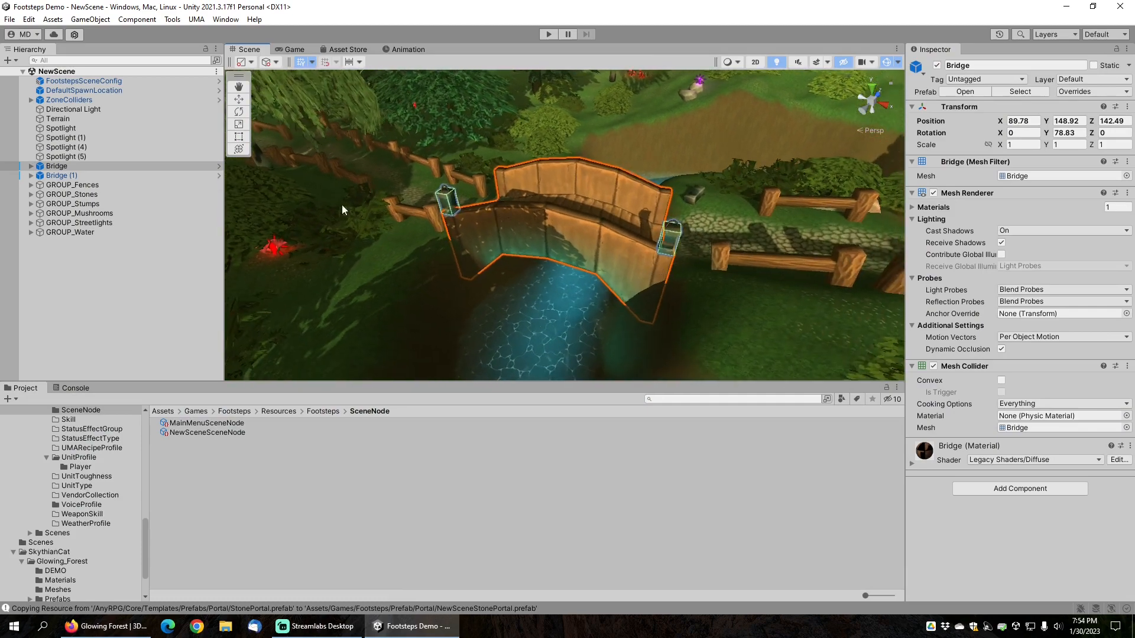
{"action": "left_click", "coordinate": [966, 92]}
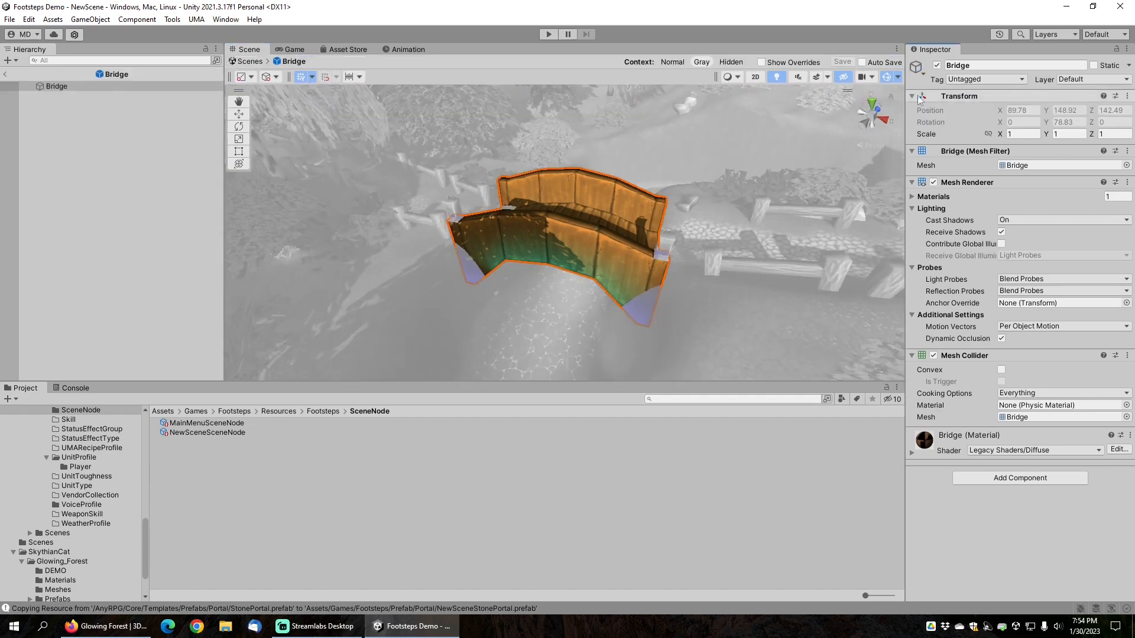
Step: Add a 3D Cube as a child of the Bridge object, keeping the name Cube
{"action": "right_click", "coordinate": [58, 85]}
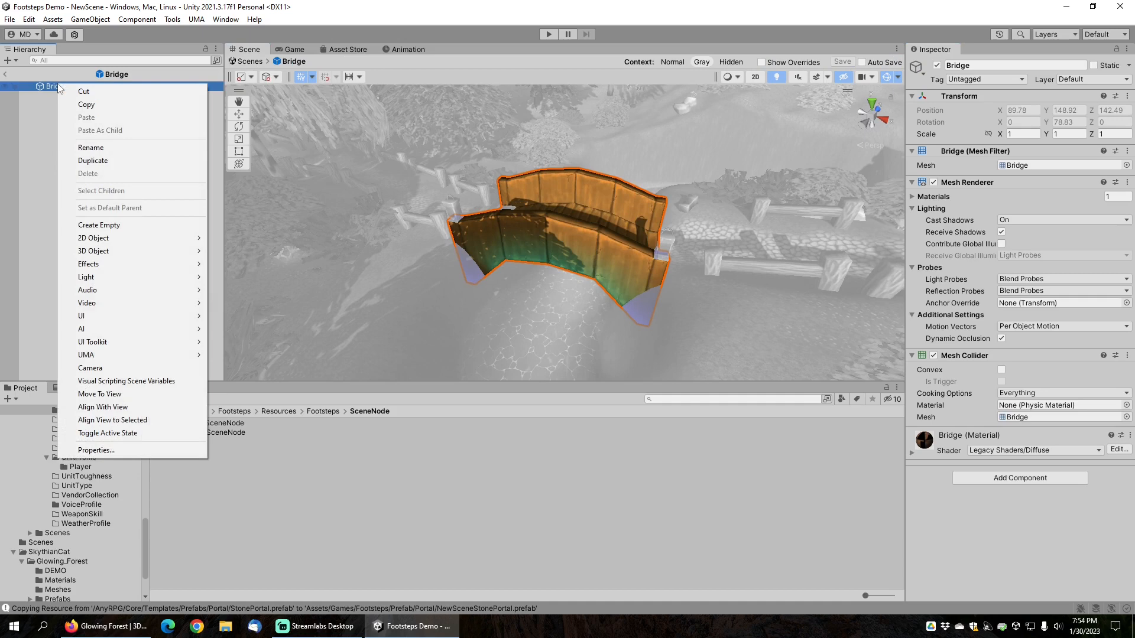
{"action": "mouse_move", "coordinate": [122, 253]}
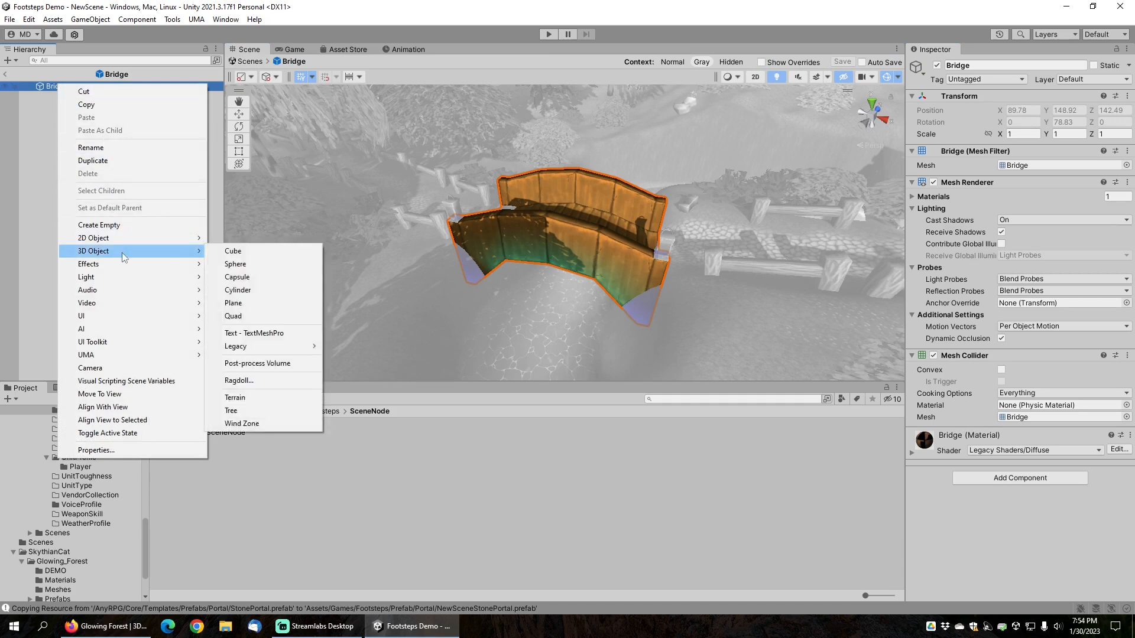
{"action": "left_click", "coordinate": [245, 249]}
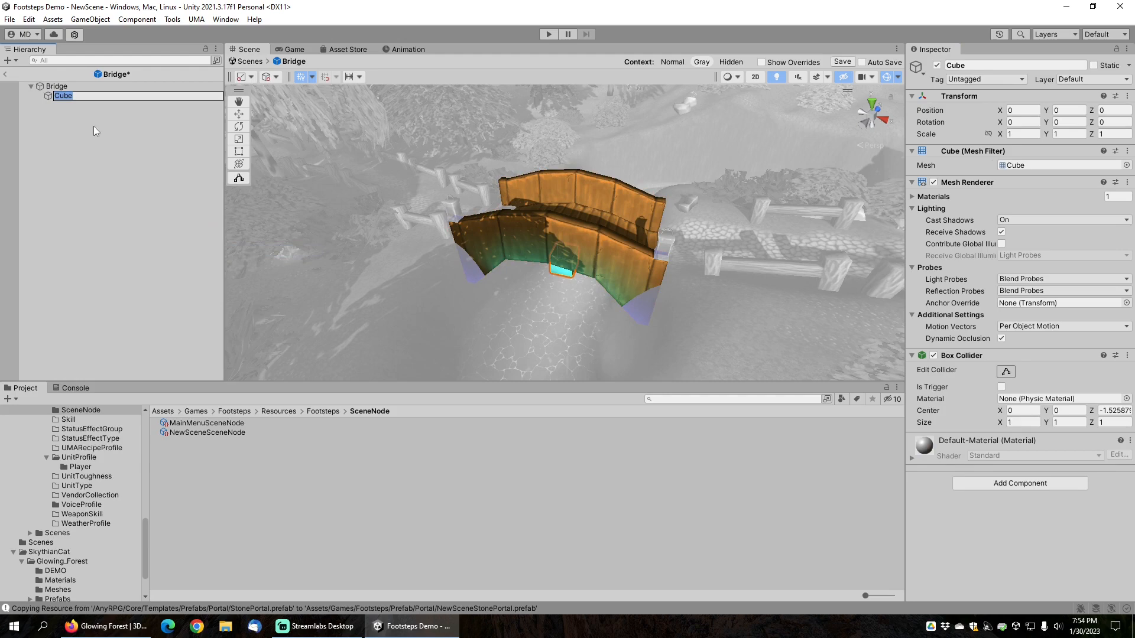
{"action": "key", "text": "Return"}
Step: Stretch the cube upward and along the bridge with the Rect tool, to a scale of about 5.06 in Y and 6.93 in Z
{"action": "scroll", "coordinate": [580, 240], "scroll_direction": "up", "scroll_amount": 6}
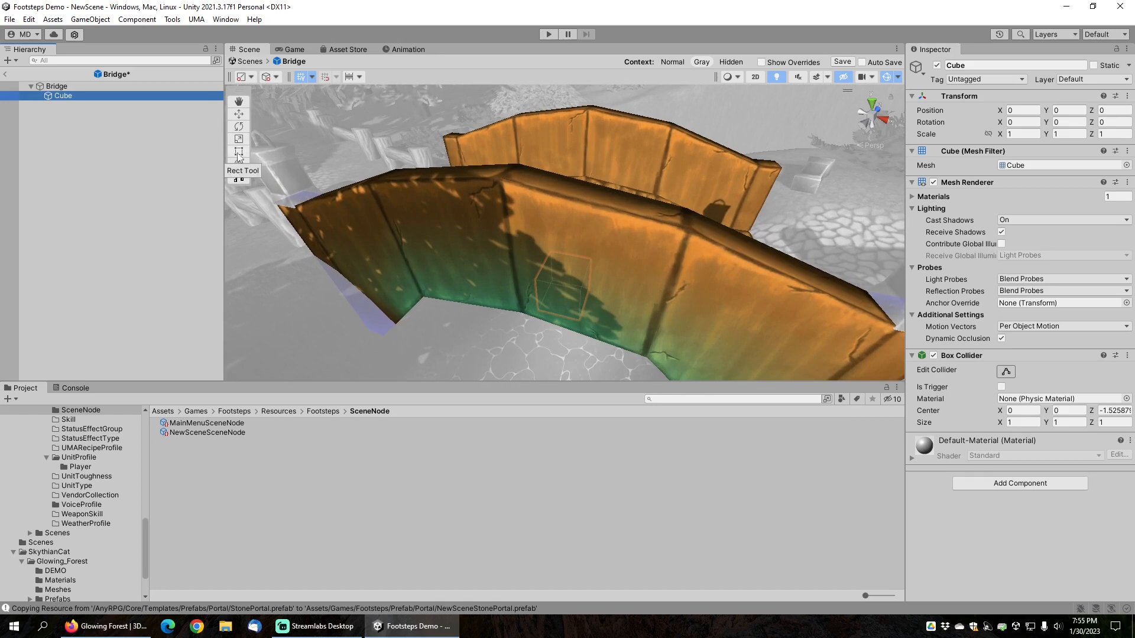
{"action": "left_click_drag", "start_coordinate": [495, 186], "coordinate": [612, 204], "text": "alt"}
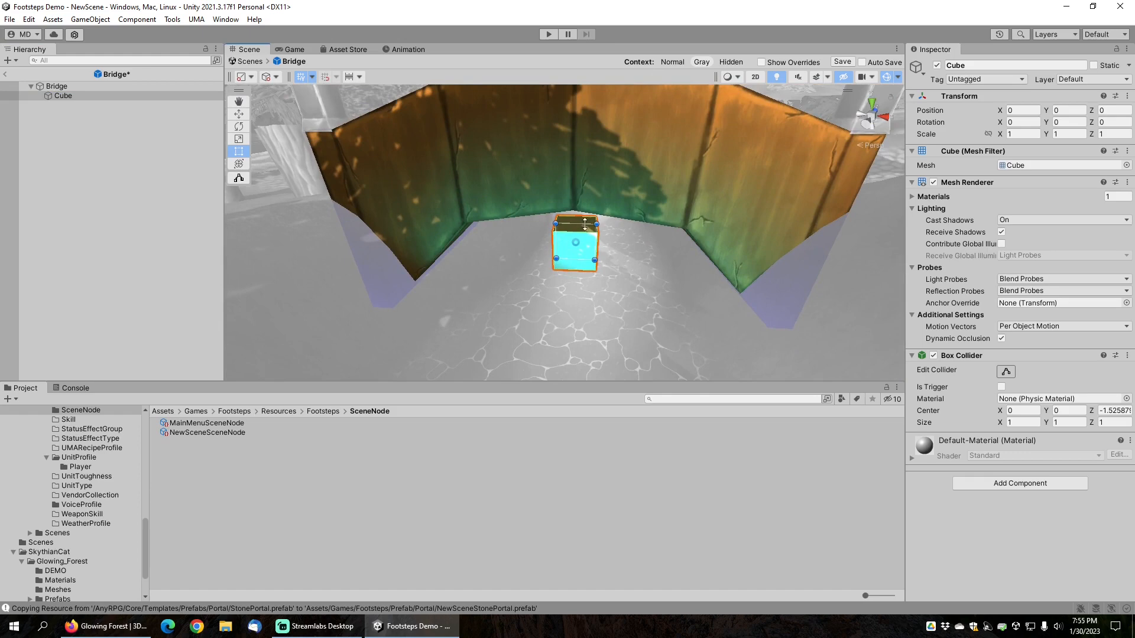
{"action": "middle_click_drag", "start_coordinate": [601, 184], "coordinate": [601, 216]}
{"action": "left_click_drag", "start_coordinate": [587, 266], "coordinate": [591, 83]}
{"action": "middle_click_drag", "start_coordinate": [629, 169], "coordinate": [512, 266]}
{"action": "left_click_drag", "start_coordinate": [485, 266], "coordinate": [651, 247]}
{"action": "middle_click_drag", "start_coordinate": [652, 248], "coordinate": [802, 253]}
{"action": "middle_click_drag", "start_coordinate": [535, 233], "coordinate": [619, 301]}
{"action": "right_click_drag", "start_coordinate": [619, 301], "coordinate": [628, 377]}
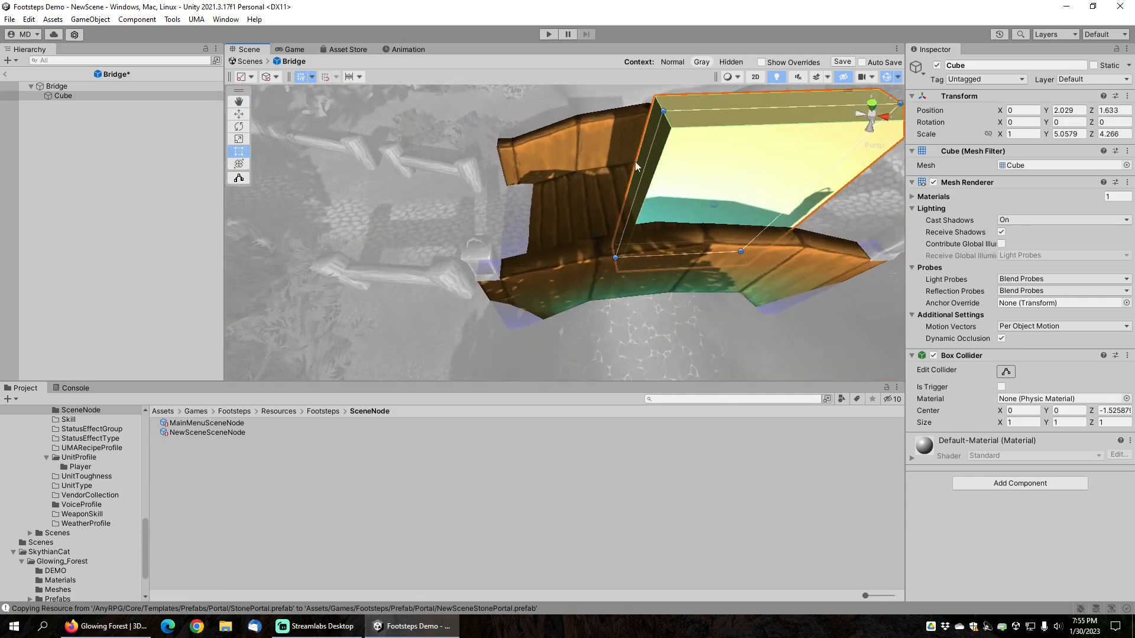
{"action": "left_click_drag", "start_coordinate": [642, 173], "coordinate": [515, 168]}
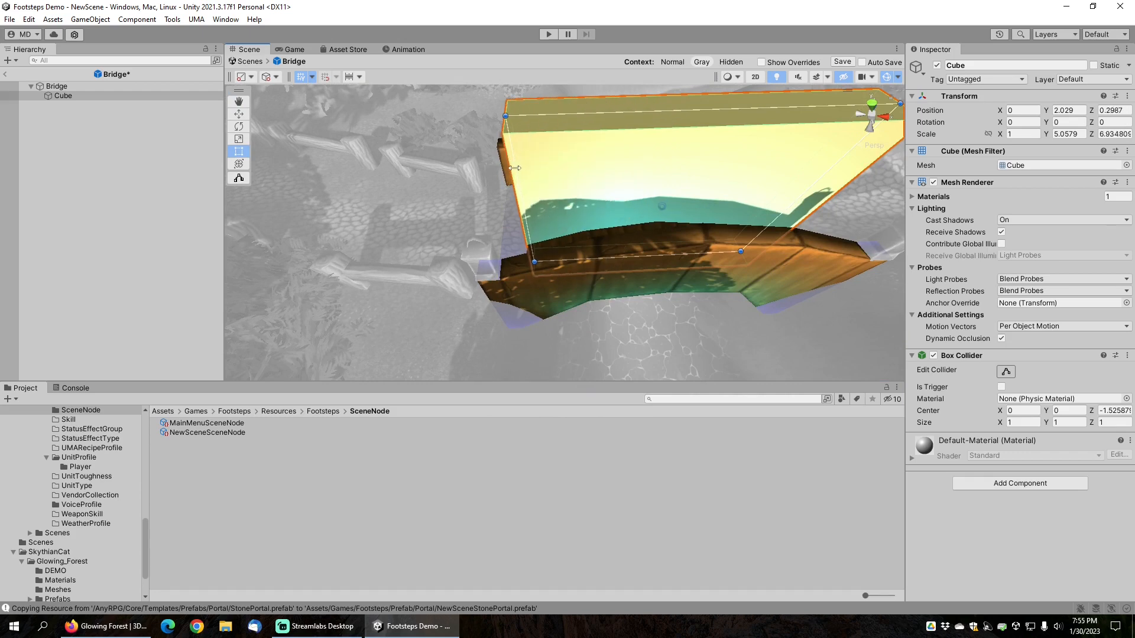
Step: Widen the cube across the whole bridge deck, fitting its scale to about 4.25 × 3.21 × 6.98
{"action": "right_click_drag", "start_coordinate": [379, 201], "coordinate": [584, 282]}
{"action": "left_click_drag", "start_coordinate": [578, 280], "coordinate": [657, 261]}
{"action": "middle_click_drag", "start_coordinate": [567, 278], "coordinate": [621, 269]}
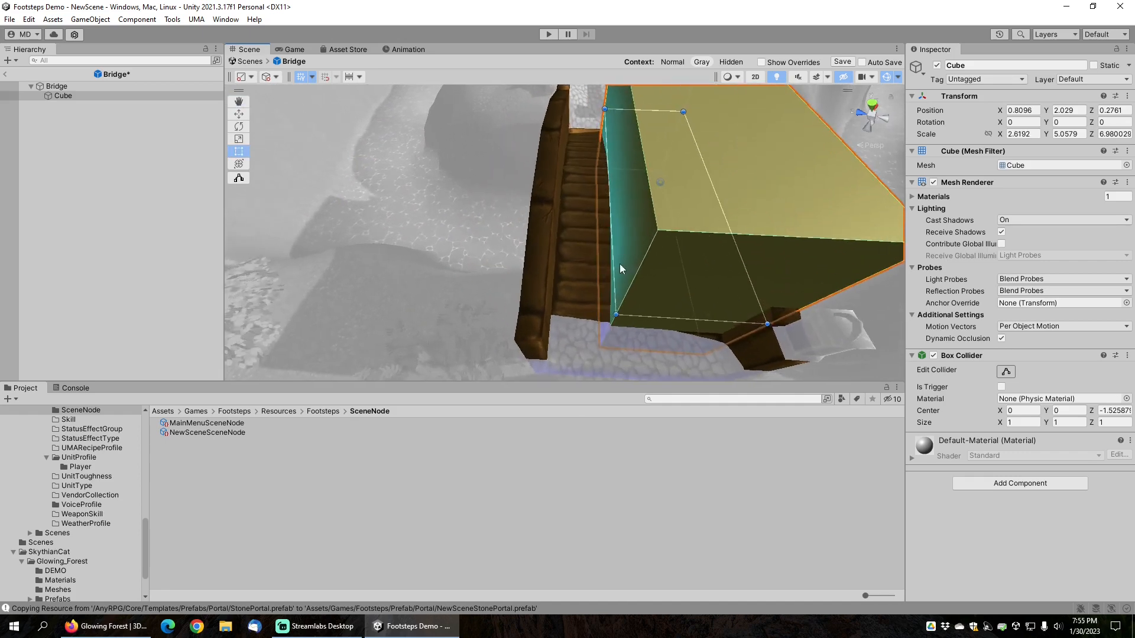
{"action": "left_click_drag", "start_coordinate": [615, 265], "coordinate": [525, 266]}
{"action": "left_click_drag", "start_coordinate": [682, 219], "coordinate": [575, 312], "text": "alt"}
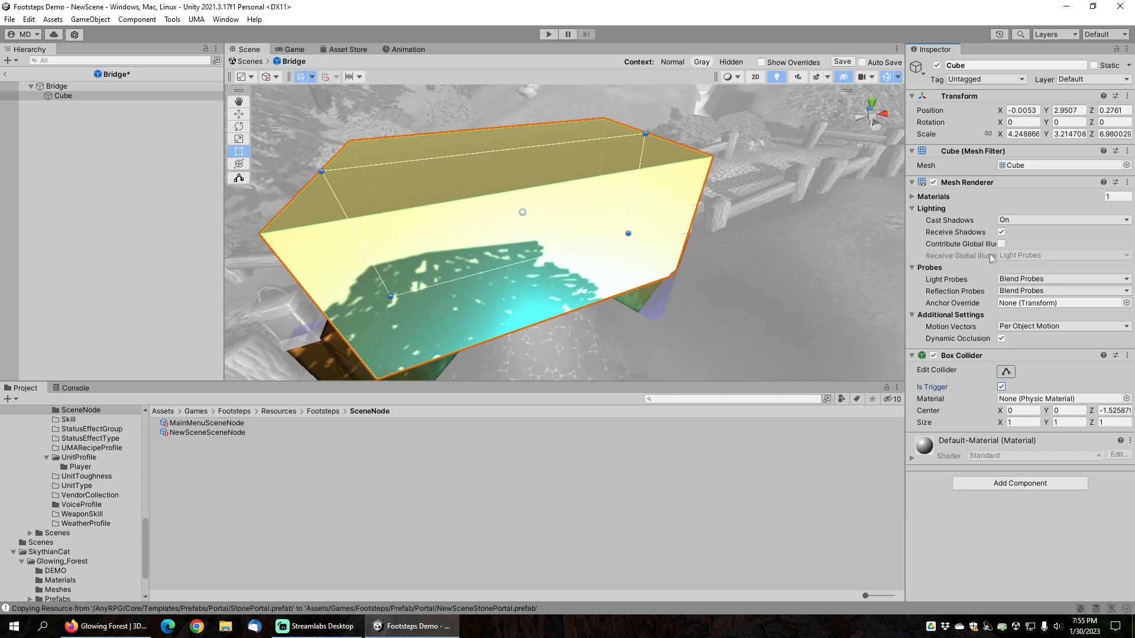
Step: Assign the cube to the Triggers layer and disable its Mesh Renderer
{"action": "left_click", "coordinate": [1077, 80]}
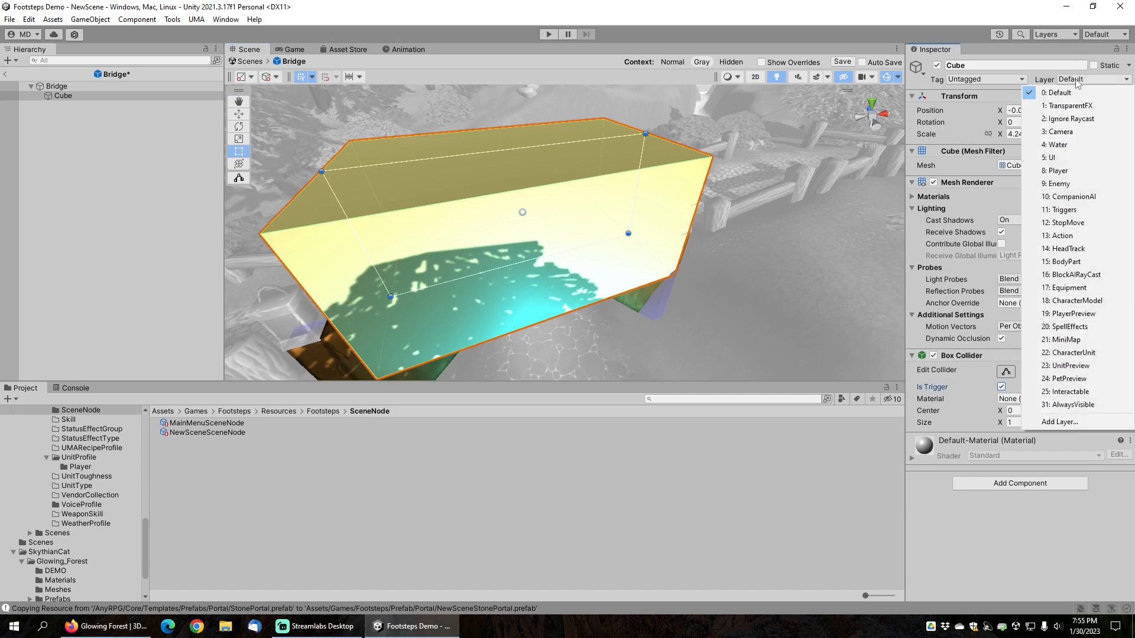
{"action": "left_click", "coordinate": [1064, 210]}
{"action": "middle_click_drag", "start_coordinate": [605, 182], "coordinate": [680, 183]}
{"action": "scroll", "coordinate": [648, 234], "scroll_direction": "up", "scroll_amount": 1}
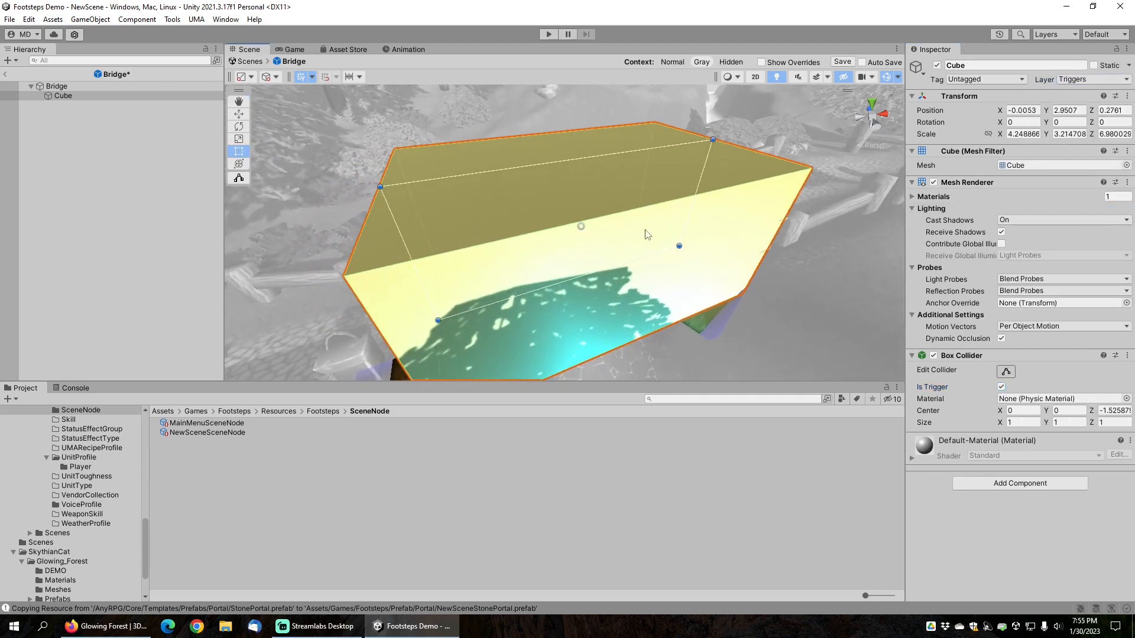
{"action": "left_click", "coordinate": [934, 182]}
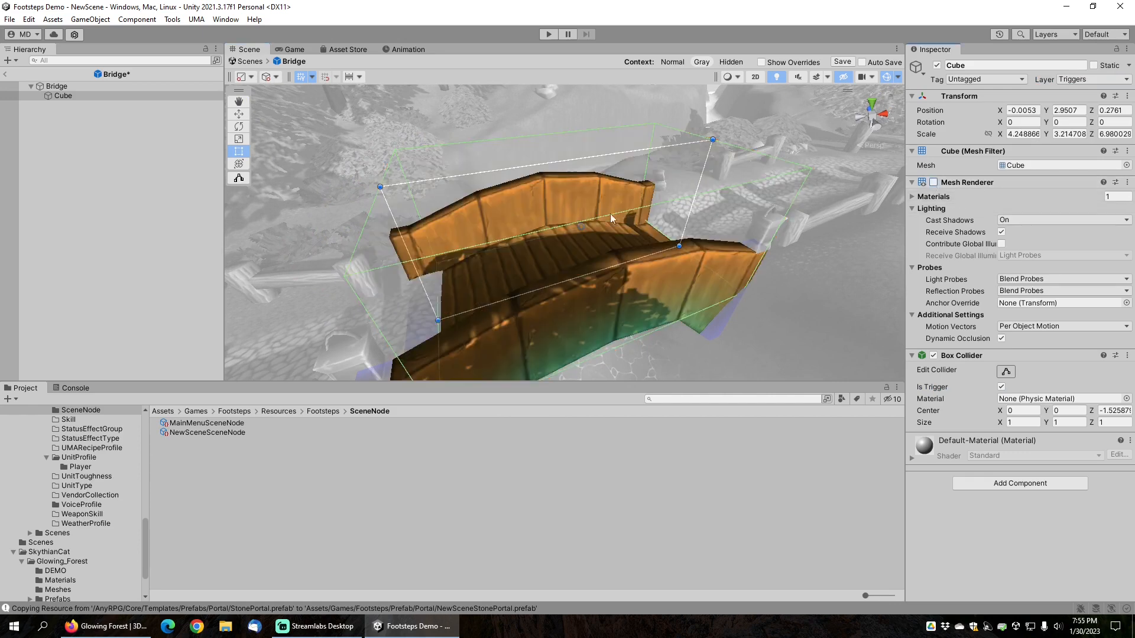
{"action": "middle_click_drag", "start_coordinate": [612, 214], "coordinate": [657, 194]}
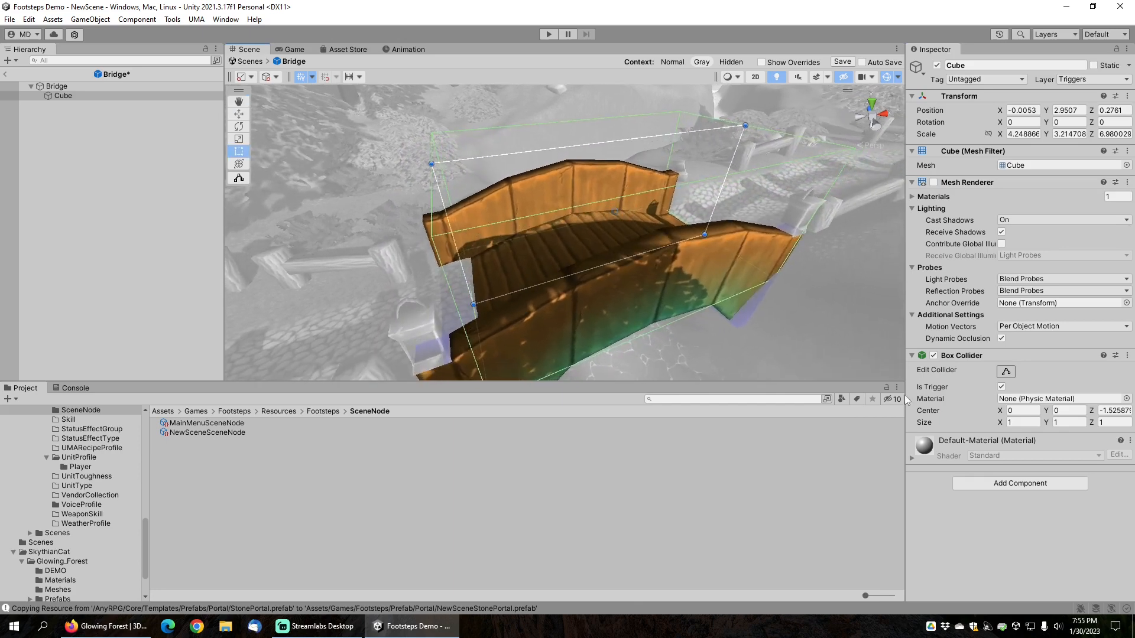
Step: Add a Movement Sound Area component to the cube
{"action": "left_click", "coordinate": [1016, 484]}
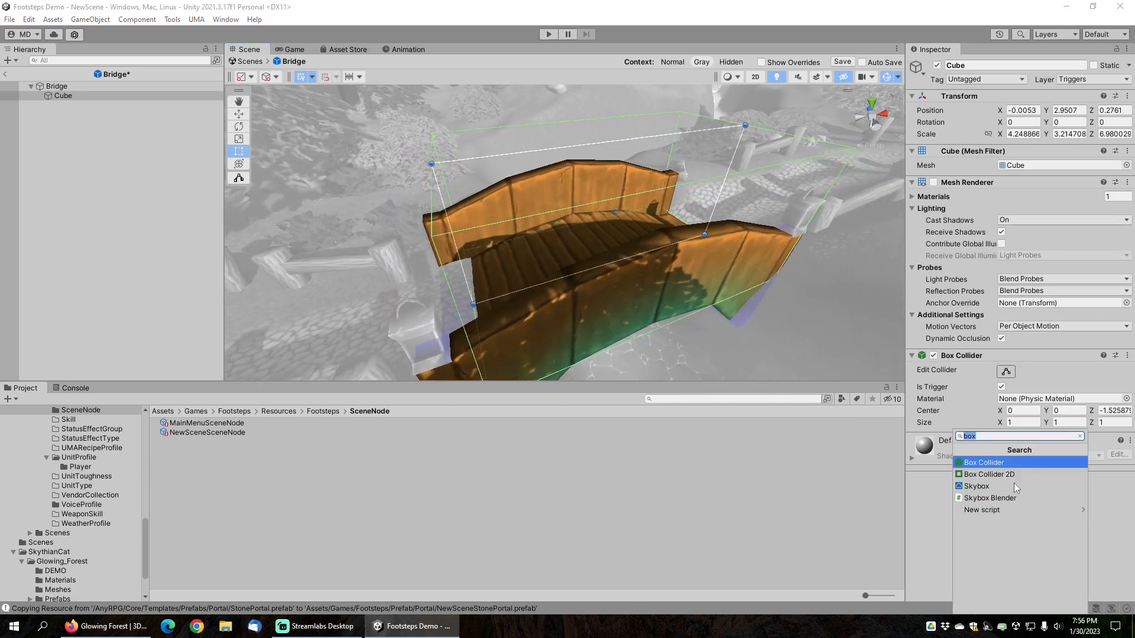
{"action": "type", "text": "mov"}
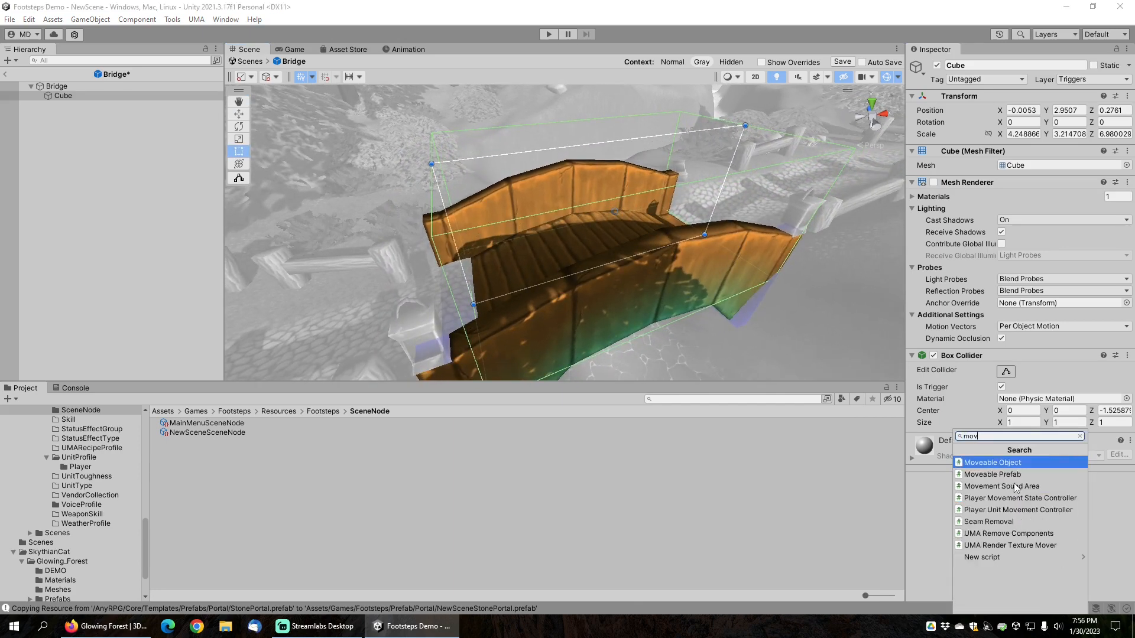
{"action": "left_click", "coordinate": [1008, 487]}
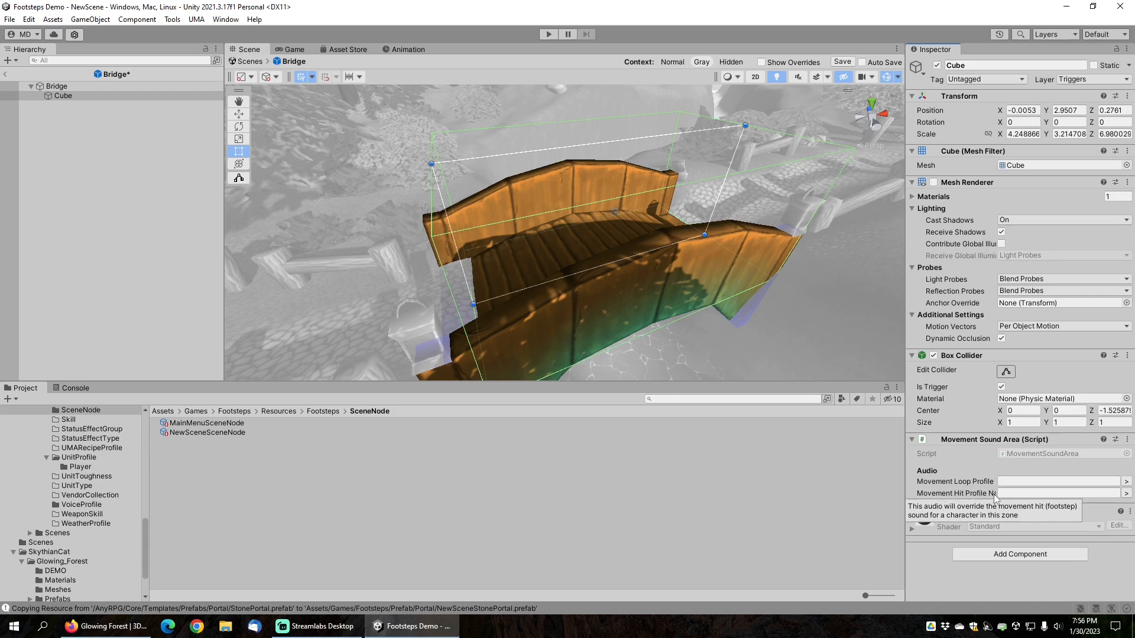
Step: Set the Movement Sound Area's movement hit profile to Footstep Hits Wood Fast Hard and close the resource selector
{"action": "left_click", "coordinate": [1127, 494]}
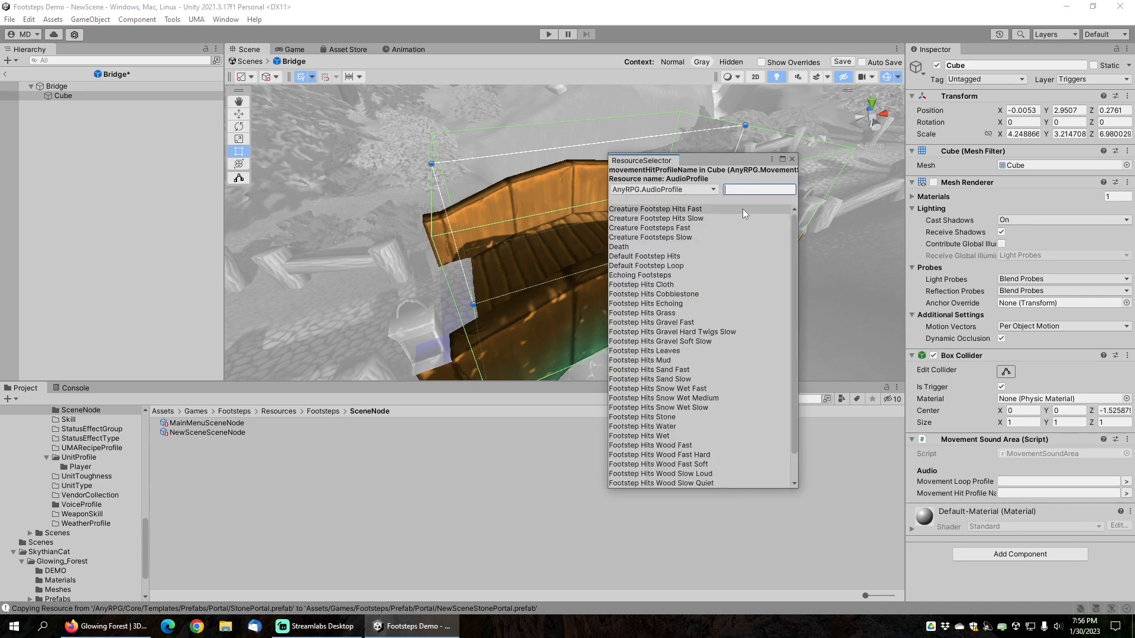
{"action": "type", "text": "wood"}
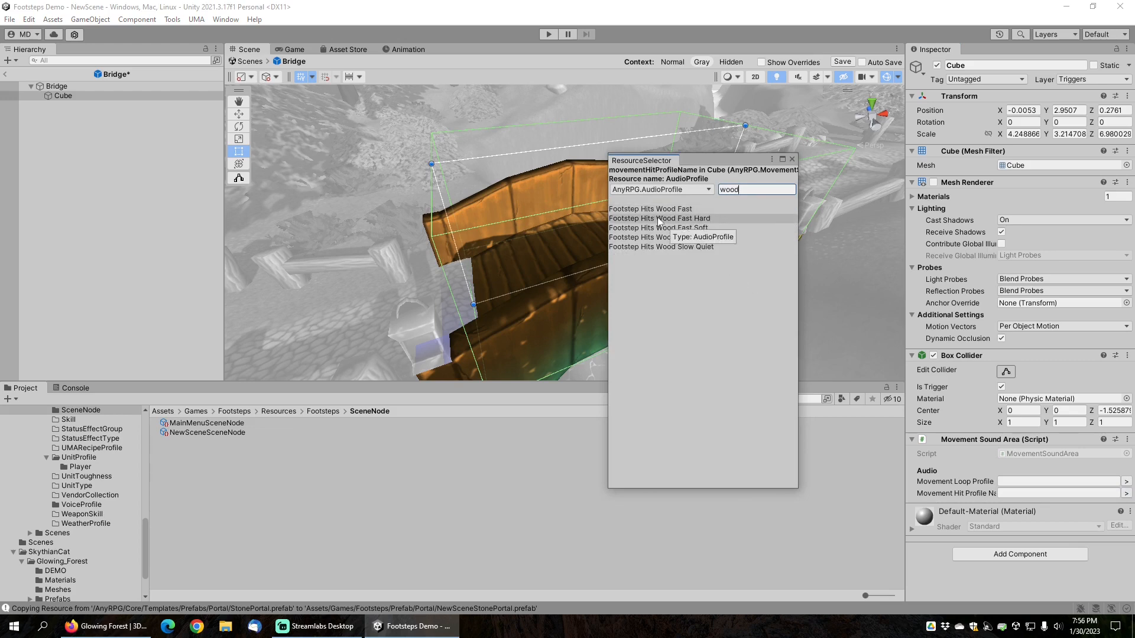
{"action": "left_click", "coordinate": [686, 219]}
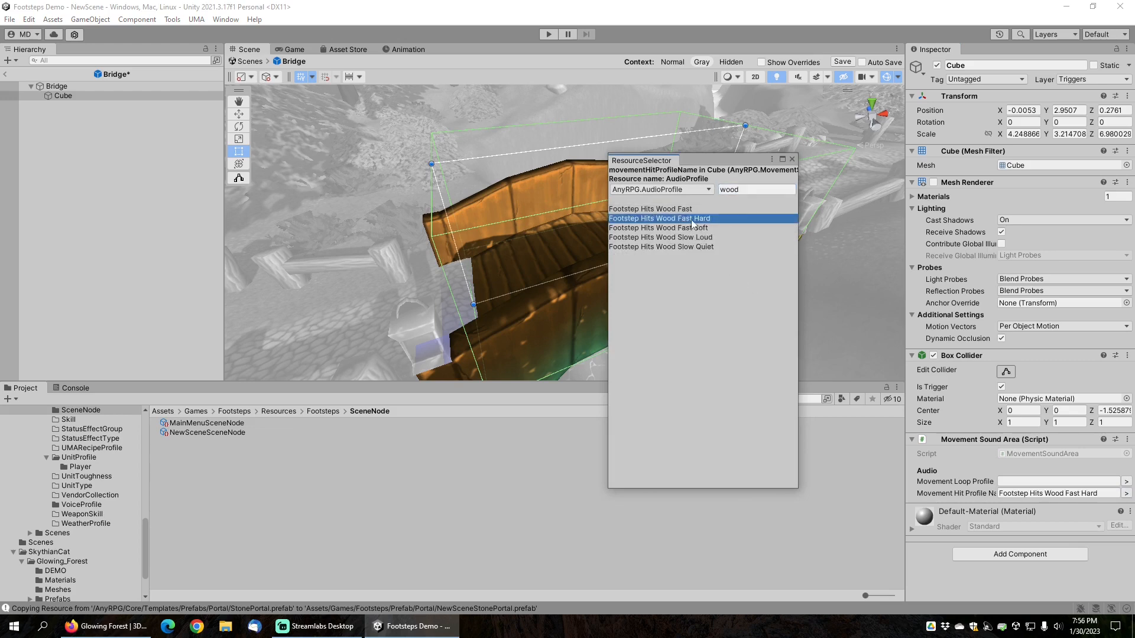
{"action": "left_click", "coordinate": [795, 160]}
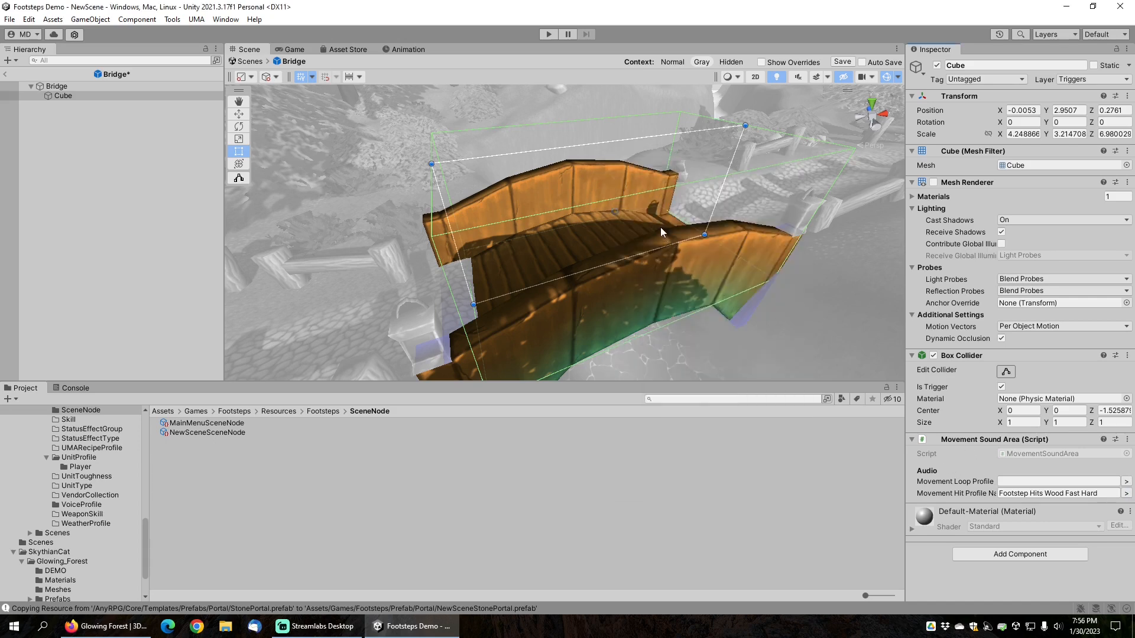
Step: Check the cube's coverage of the bridge, save the Bridge prefab changes and return to the scene
{"action": "middle_click_drag", "start_coordinate": [762, 188], "coordinate": [663, 250]}
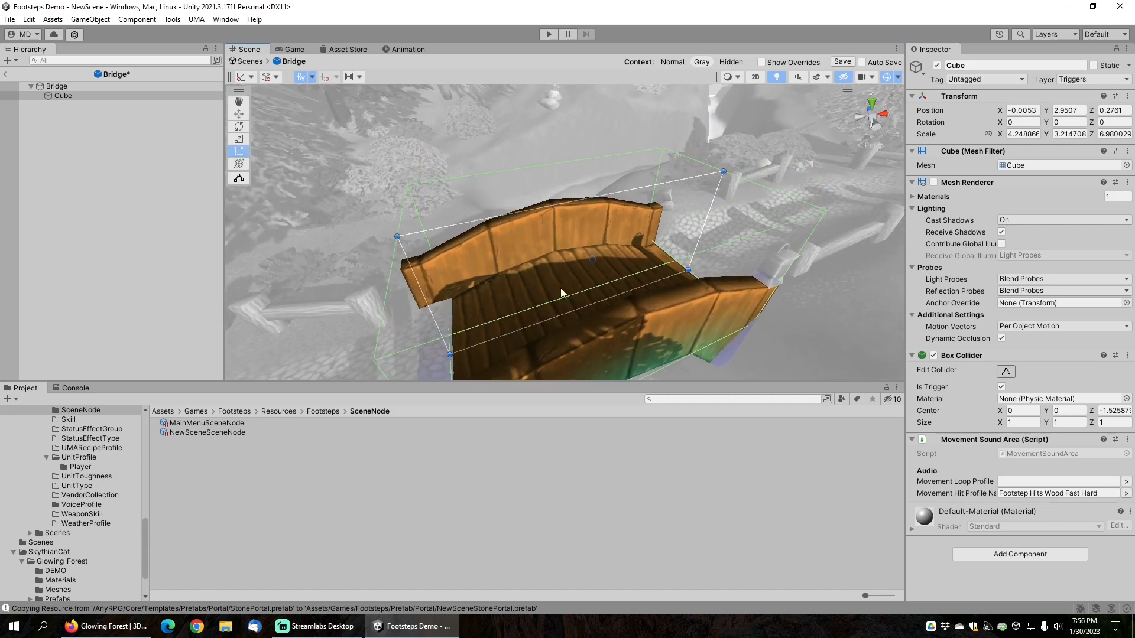
{"action": "middle_click_drag", "start_coordinate": [566, 299], "coordinate": [528, 94]}
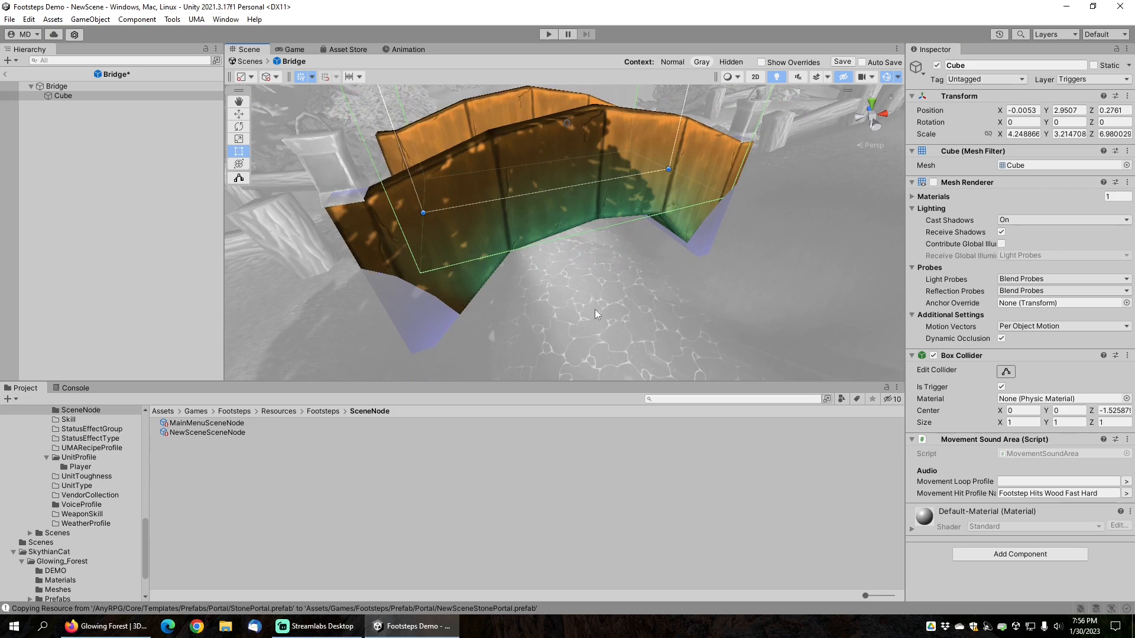
{"action": "middle_click_drag", "start_coordinate": [595, 313], "coordinate": [587, 222]}
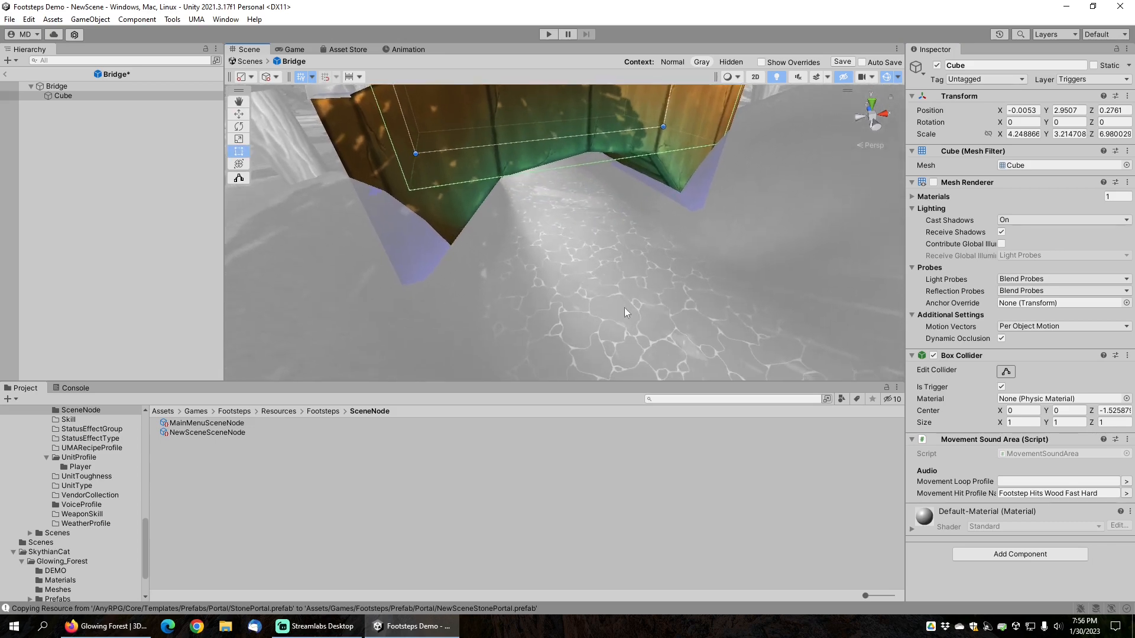
{"action": "middle_click_drag", "start_coordinate": [568, 134], "coordinate": [574, 317]}
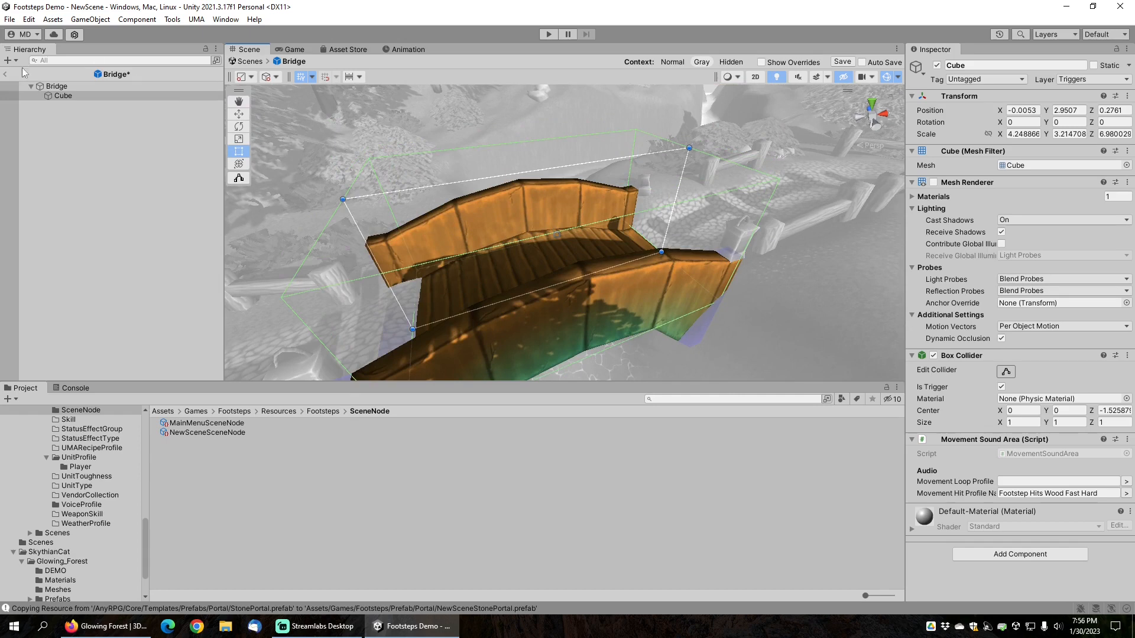
{"action": "left_click", "coordinate": [6, 75]}
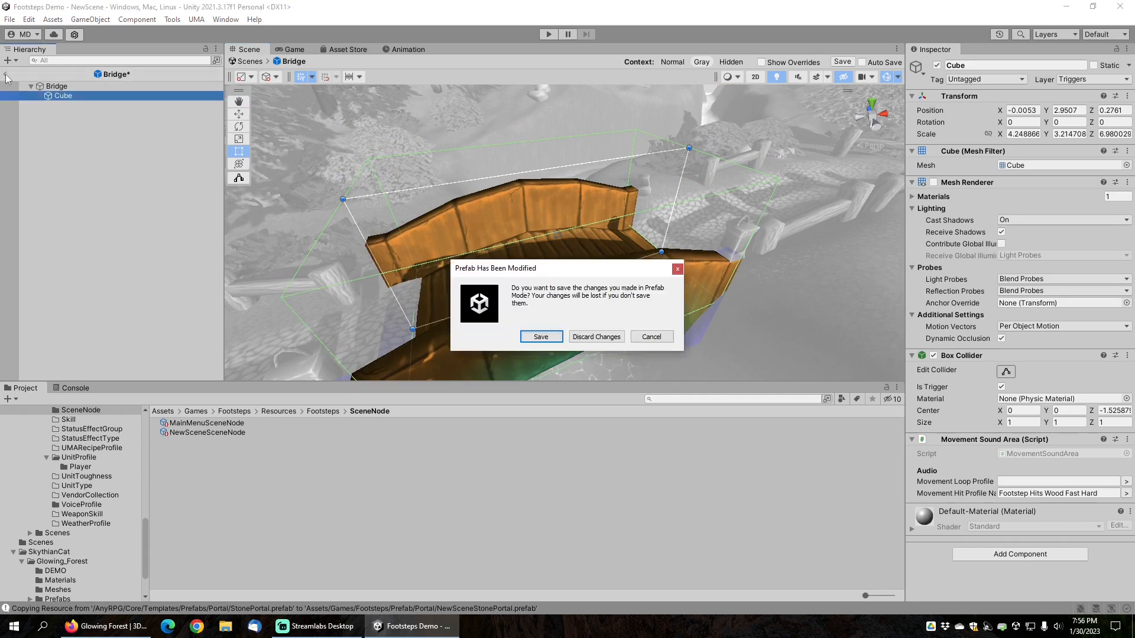
{"action": "left_click", "coordinate": [542, 337]}
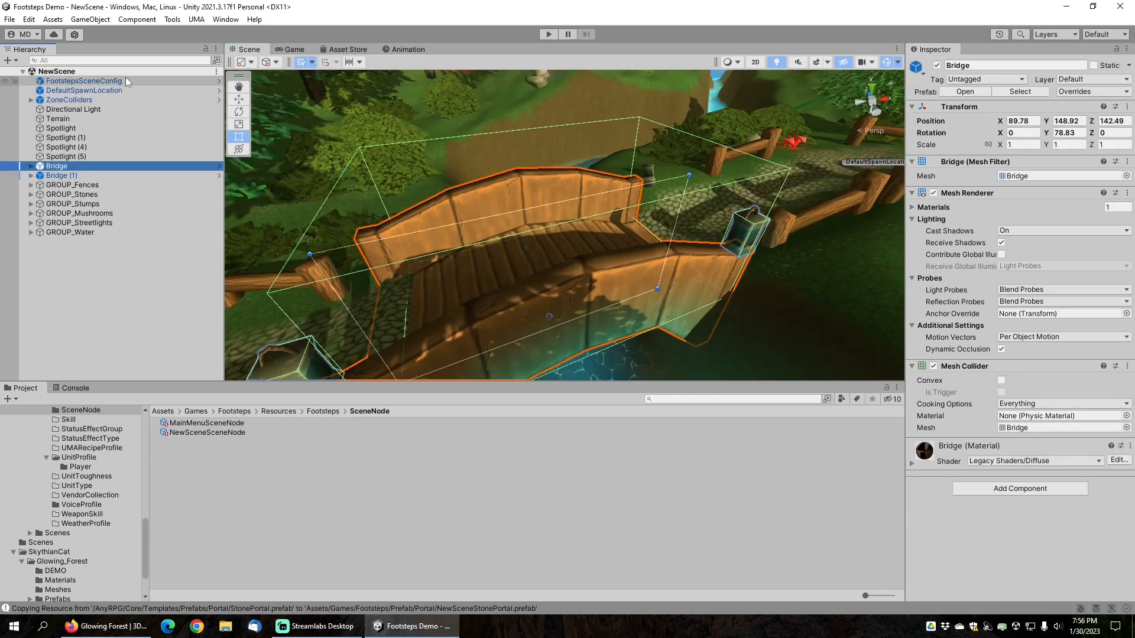
Step: Select the Water object in GROUP_Water beneath the bridge and open its prefab for editing
{"action": "middle_click_drag", "start_coordinate": [733, 274], "coordinate": [654, 228]}
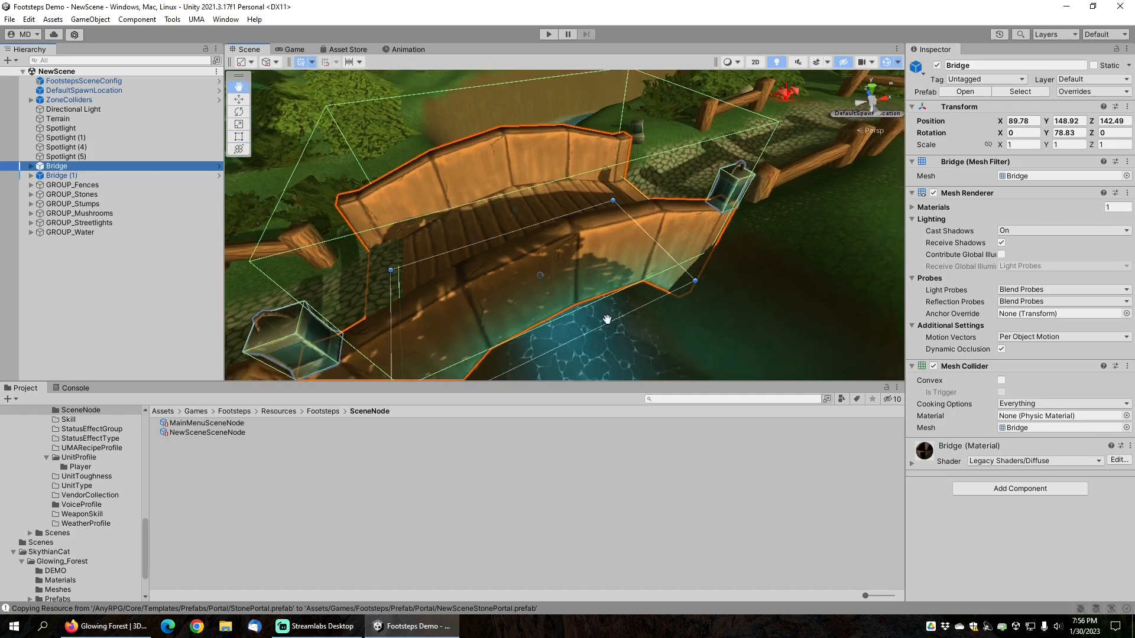
{"action": "middle_click_drag", "start_coordinate": [608, 319], "coordinate": [569, 628]}
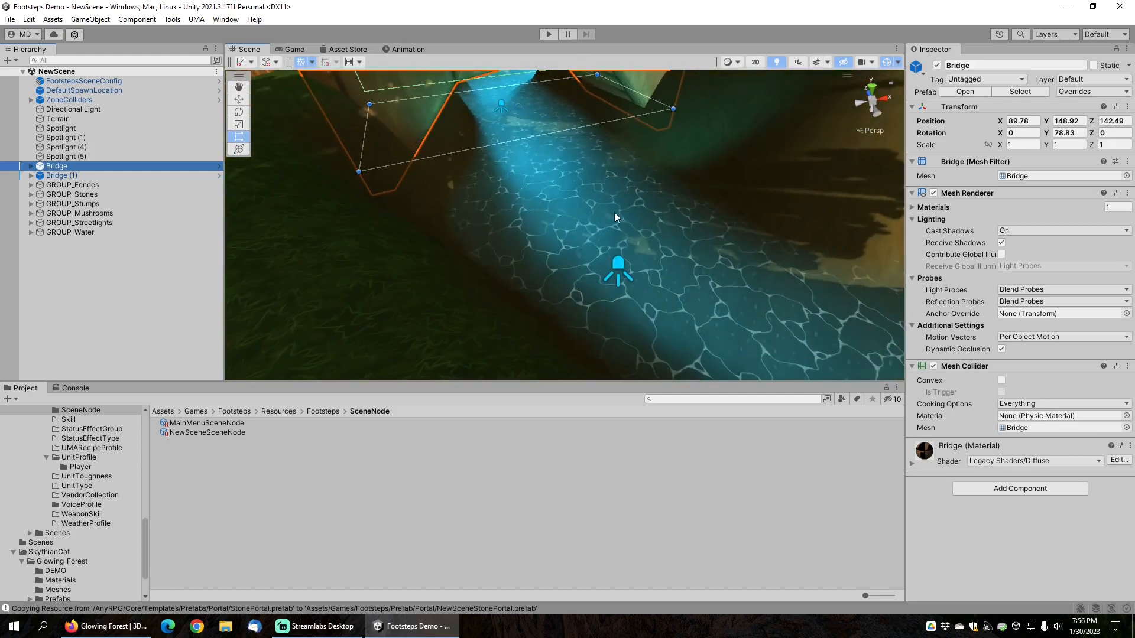
{"action": "left_click", "coordinate": [615, 217]}
{"action": "key", "text": "f"}
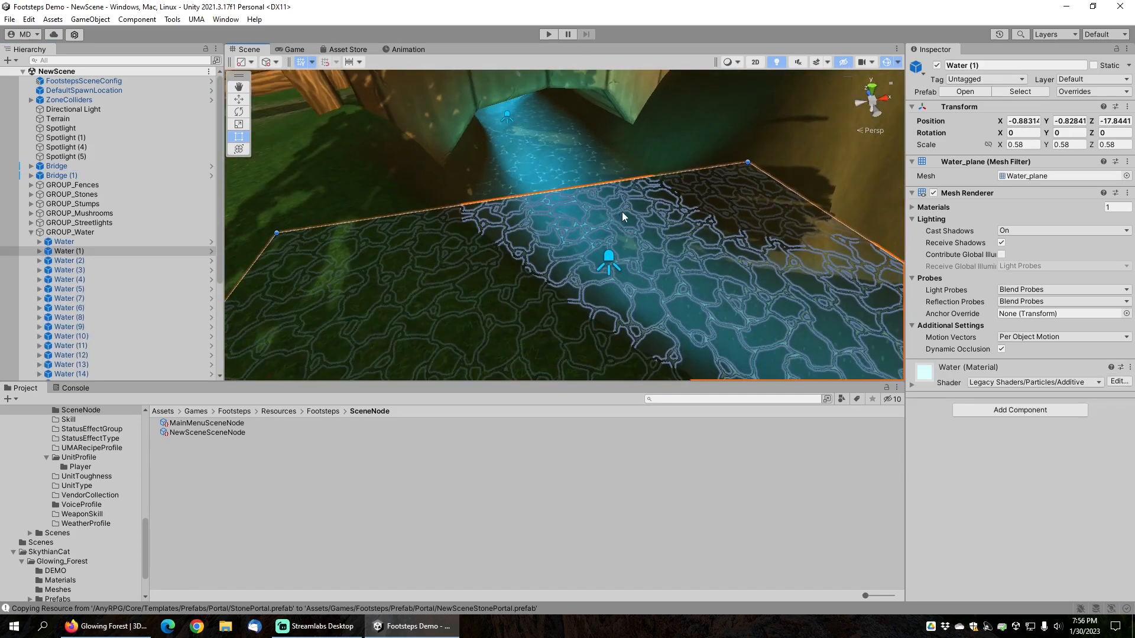
{"action": "scroll", "coordinate": [113, 265], "scroll_direction": "down", "scroll_amount": 5}
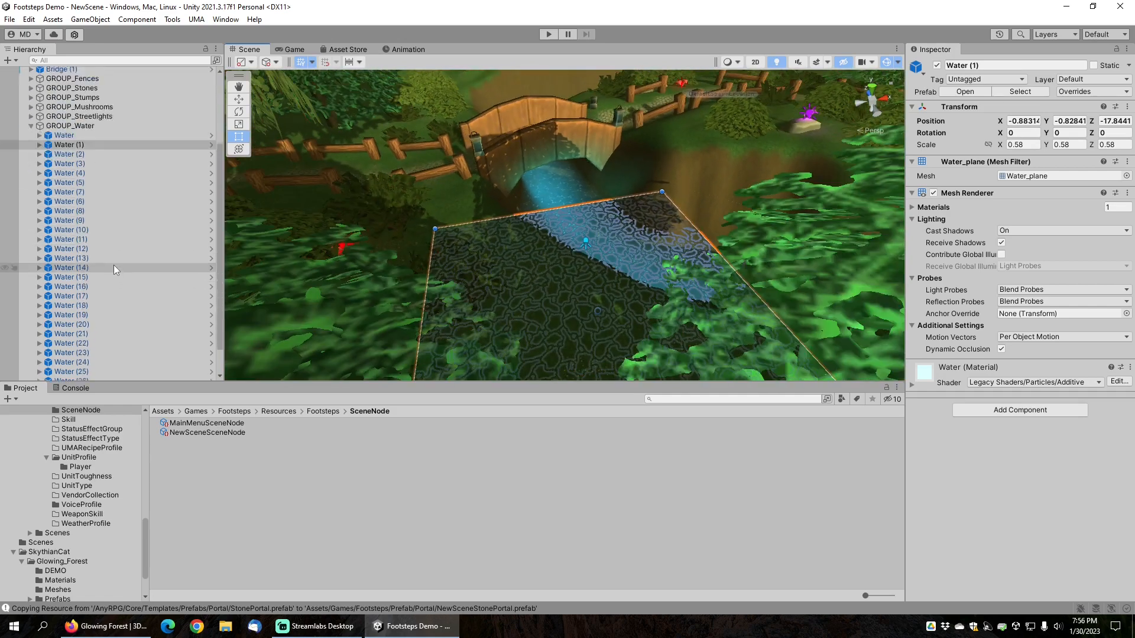
{"action": "scroll", "coordinate": [115, 255], "scroll_direction": "up", "scroll_amount": 4}
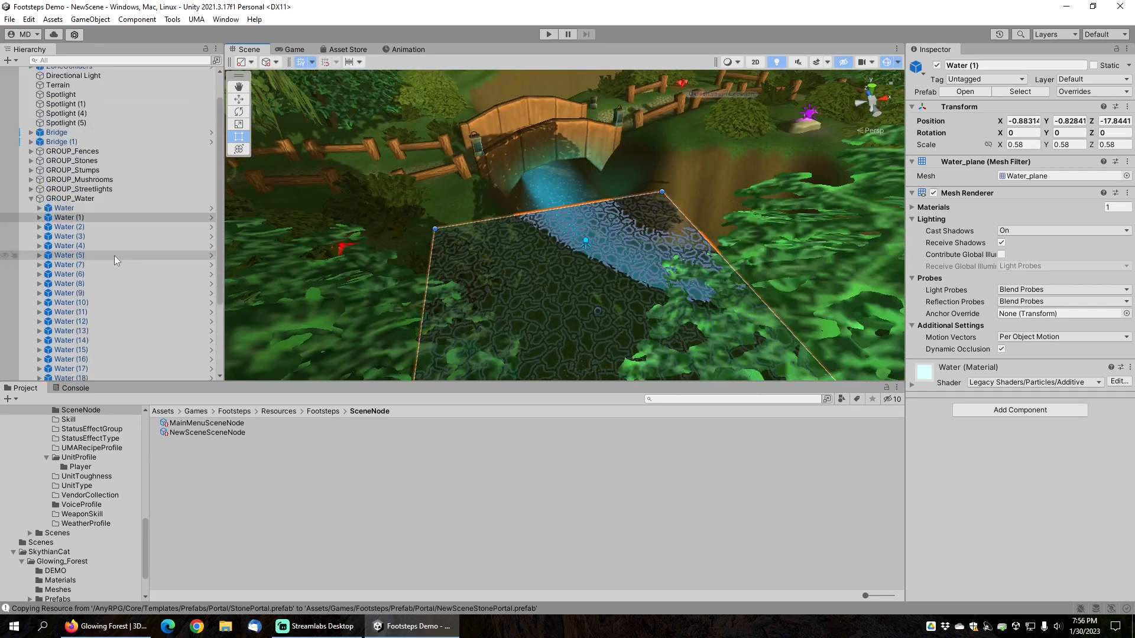
{"action": "left_click", "coordinate": [66, 208]}
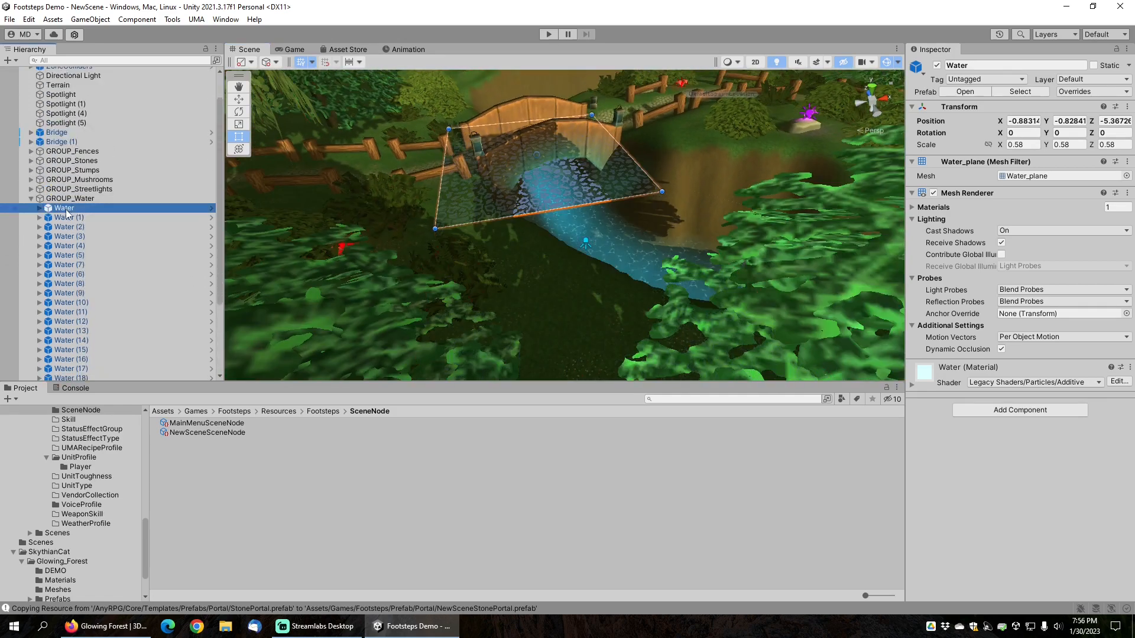
{"action": "left_click", "coordinate": [965, 92]}
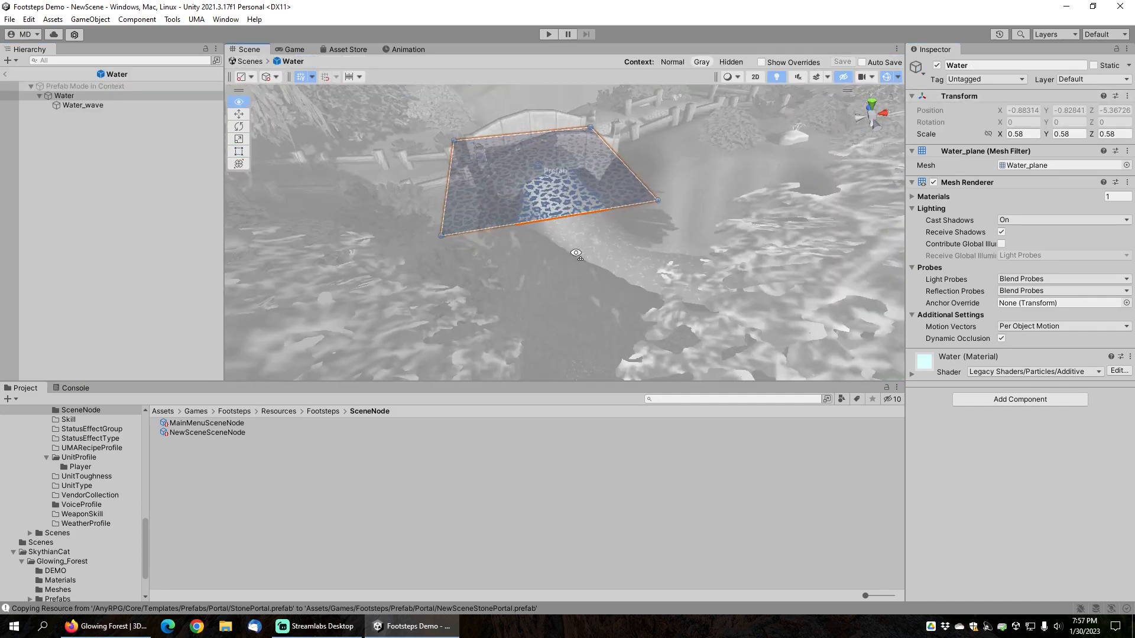
Step: Add a cube as a child of the Water object
{"action": "mouse_move", "coordinate": [576, 253]}
{"action": "right_mouse_down"}
{"action": "mouse_move", "coordinate": [578, 104]}
{"action": "mouse_move", "coordinate": [587, 172]}
{"action": "mouse_move", "coordinate": [574, 272]}
{"action": "right_mouse_up"}
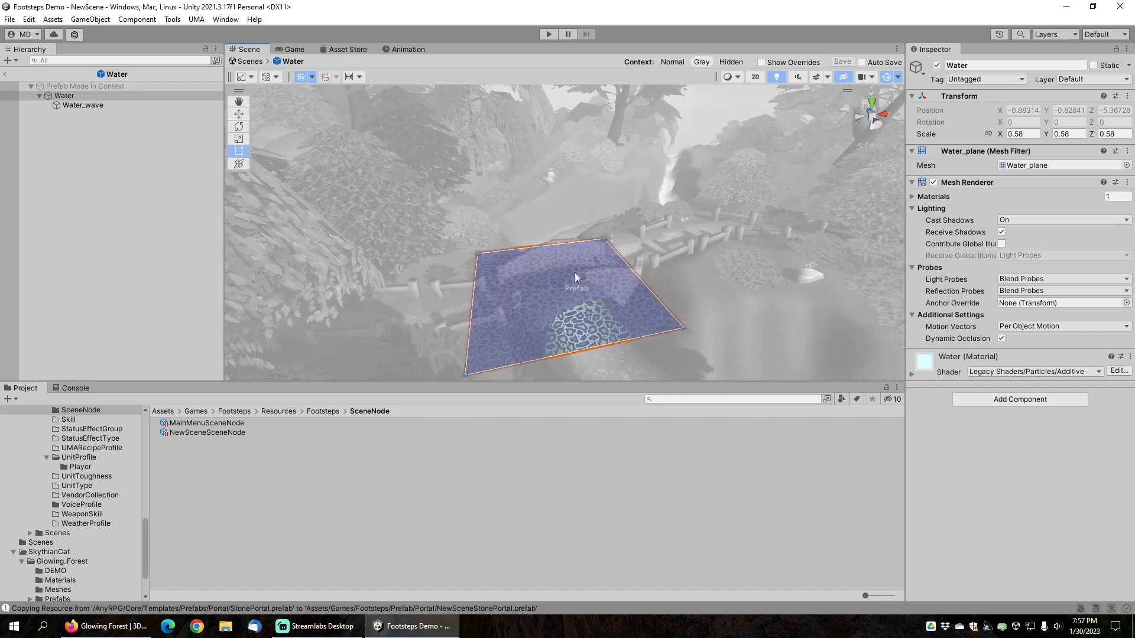
{"action": "scroll", "coordinate": [559, 269], "scroll_direction": "up", "scroll_amount": 4}
{"action": "middle_click_drag", "start_coordinate": [559, 283], "coordinate": [586, 111]}
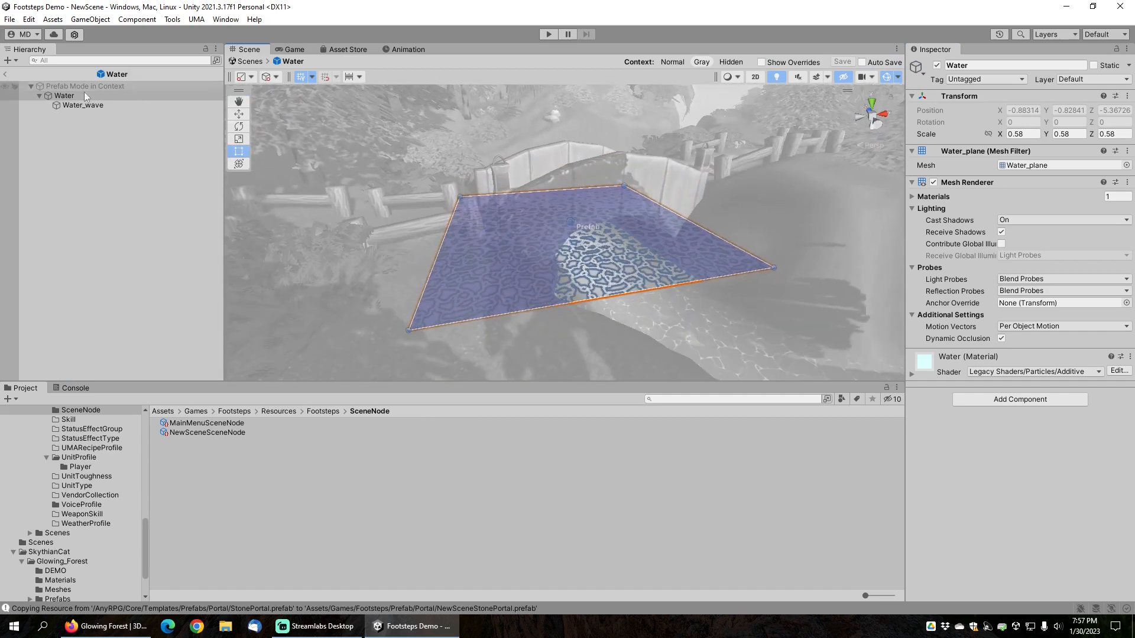
{"action": "right_click", "coordinate": [68, 98]}
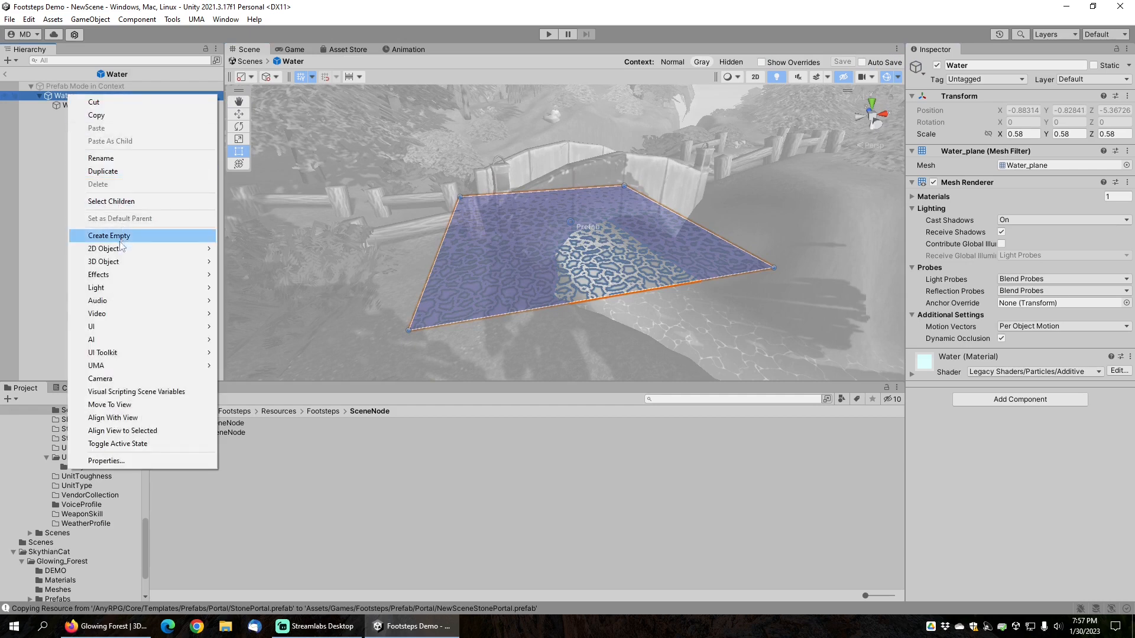
{"action": "mouse_move", "coordinate": [190, 262]}
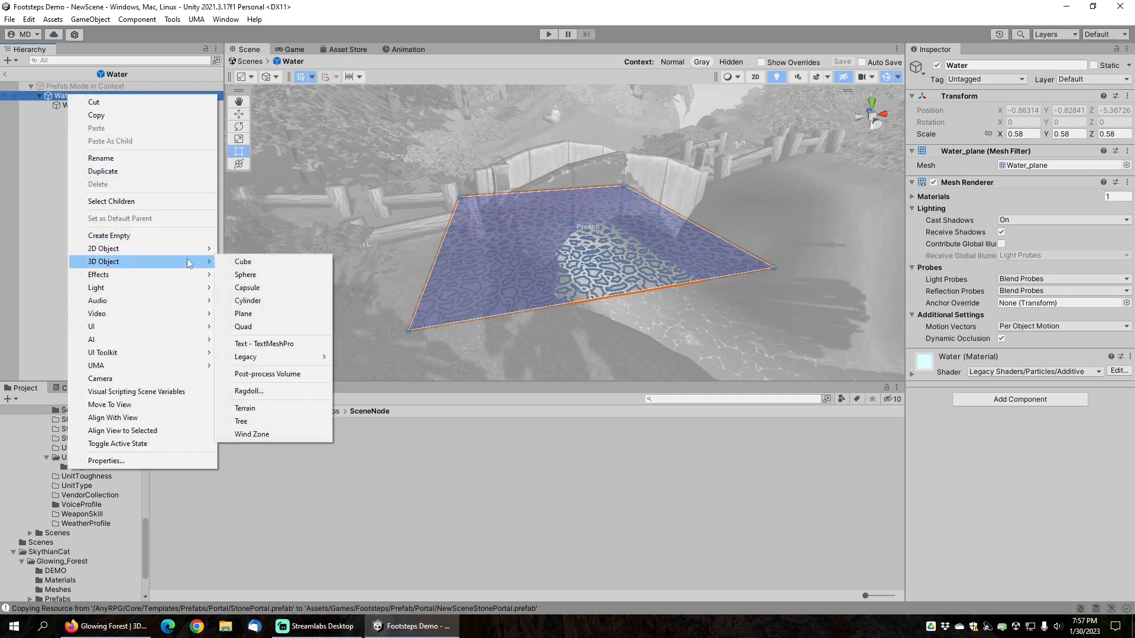
{"action": "left_click", "coordinate": [244, 262]}
Step: Examine the new cube's size and position in relation to the extent of the Water plane
{"action": "scroll", "coordinate": [640, 233], "scroll_direction": "up", "scroll_amount": 6}
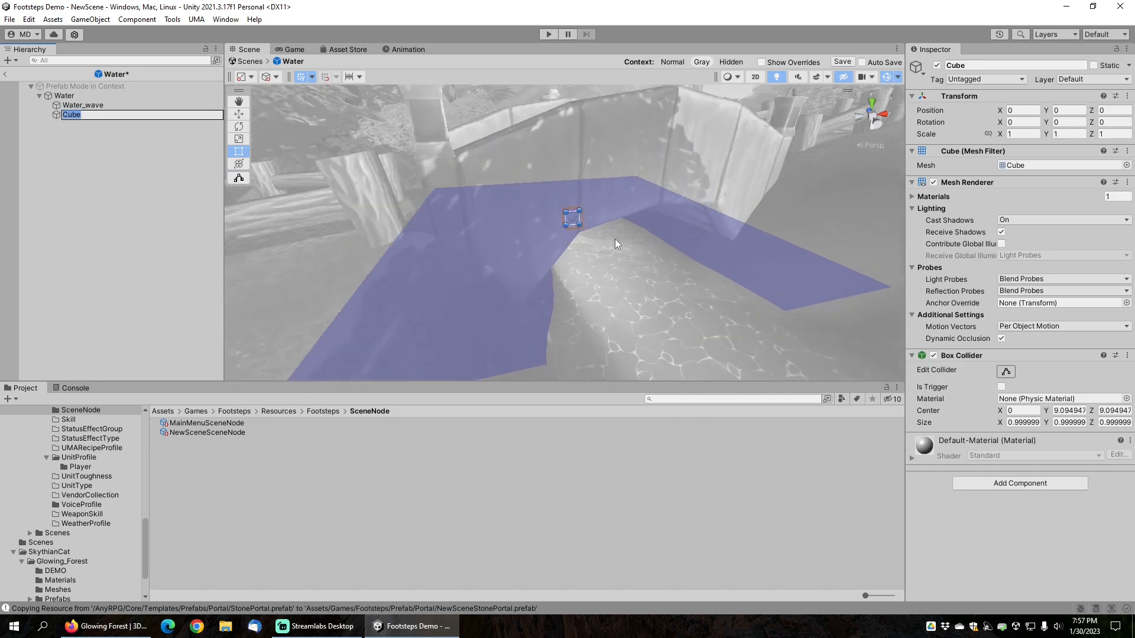
{"action": "right_click_drag", "start_coordinate": [384, 198], "coordinate": [488, 227]}
{"action": "middle_click_drag", "start_coordinate": [488, 227], "coordinate": [713, 260]}
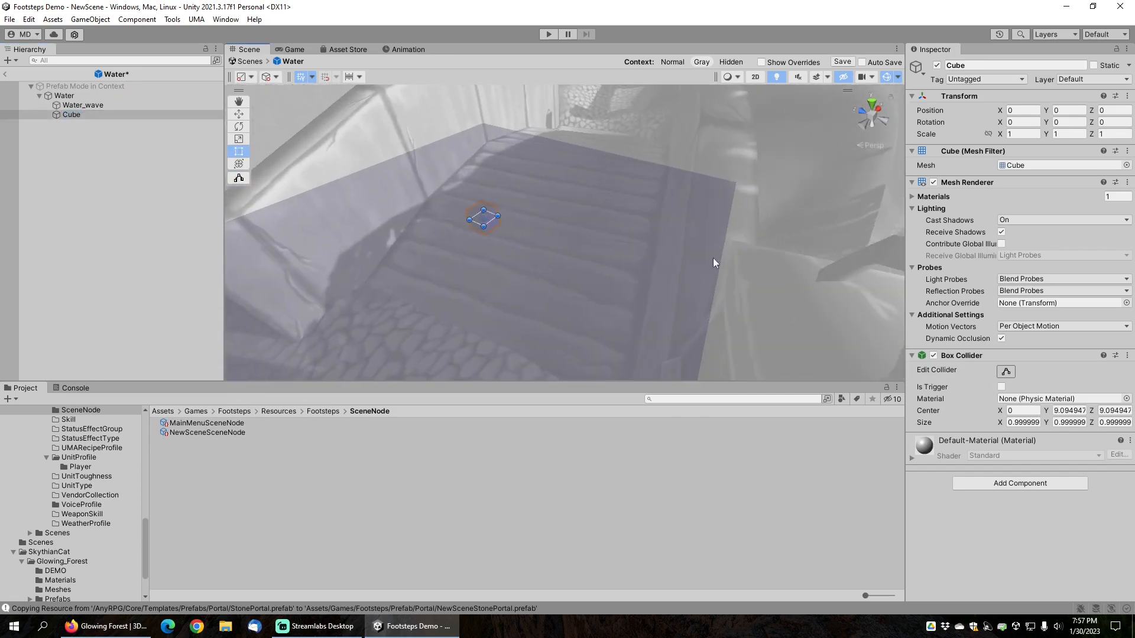
{"action": "middle_click_drag", "start_coordinate": [546, 219], "coordinate": [408, 148]}
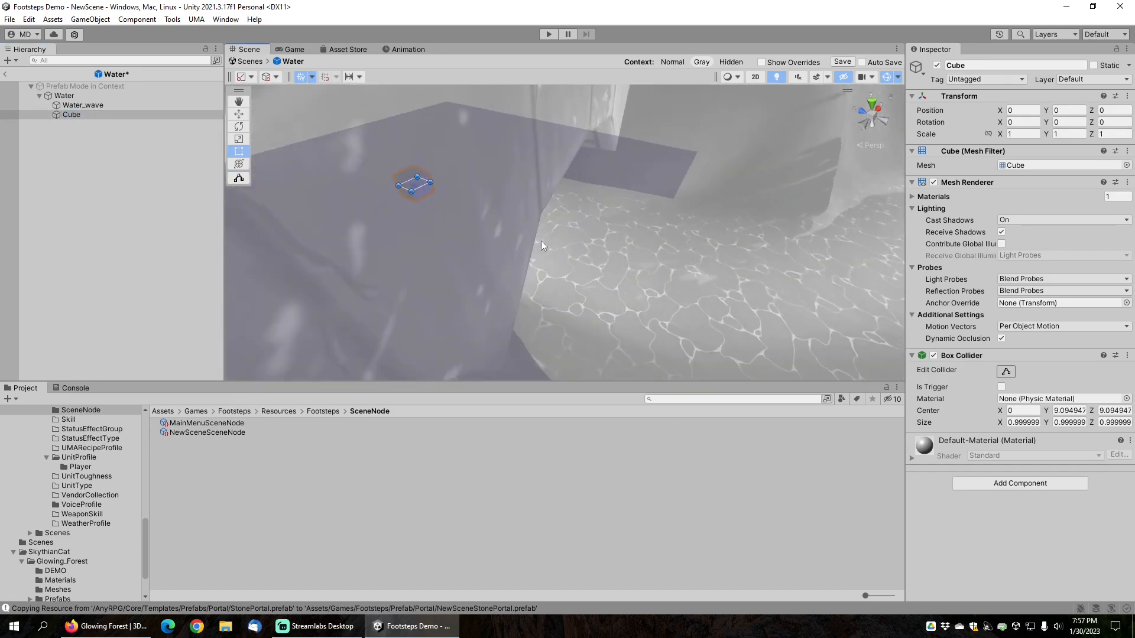
{"action": "key", "text": "f"}
{"action": "right_click_drag", "start_coordinate": [489, 185], "coordinate": [629, 185]}
{"action": "scroll", "coordinate": [627, 185], "scroll_direction": "down", "scroll_amount": 6}
{"action": "middle_click_drag", "start_coordinate": [610, 188], "coordinate": [798, 295]}
{"action": "right_click_drag", "start_coordinate": [539, 190], "coordinate": [570, 275]}
{"action": "middle_click_drag", "start_coordinate": [626, 148], "coordinate": [677, 223]}
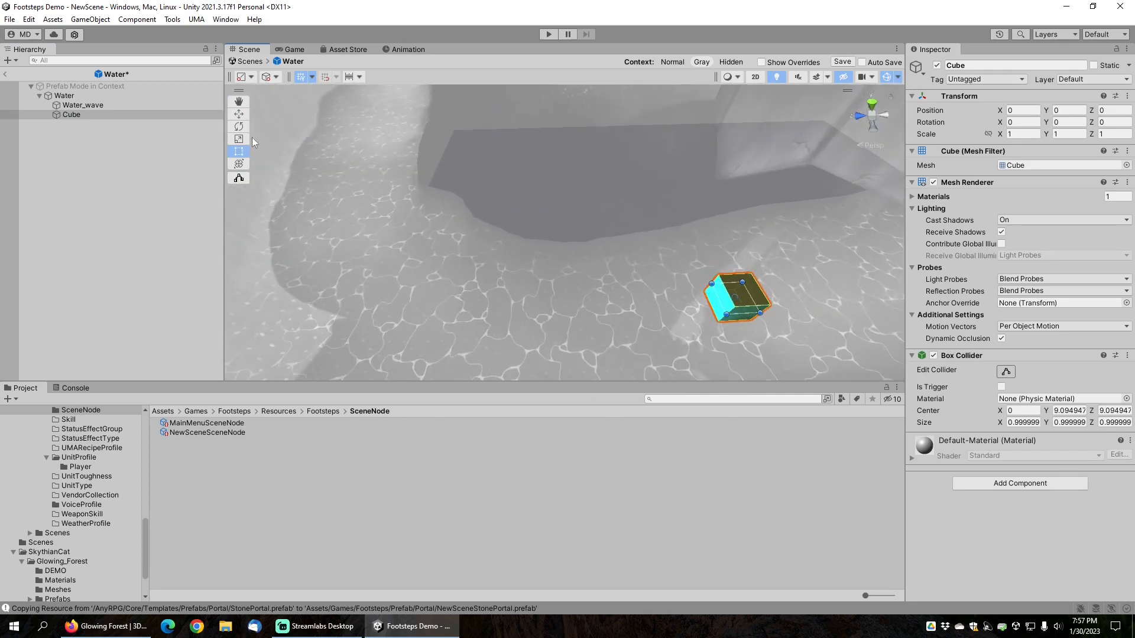
{"action": "left_click", "coordinate": [59, 97]}
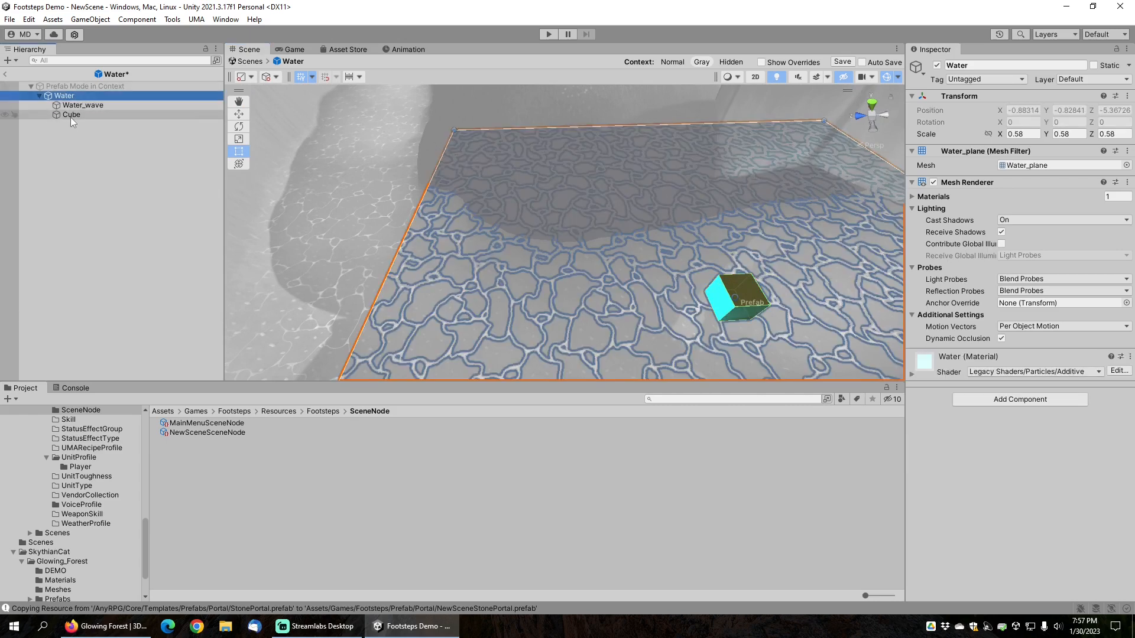
Step: Set the cube's scale to 11.5 × 3 × 11.5
{"action": "left_click", "coordinate": [69, 115]}
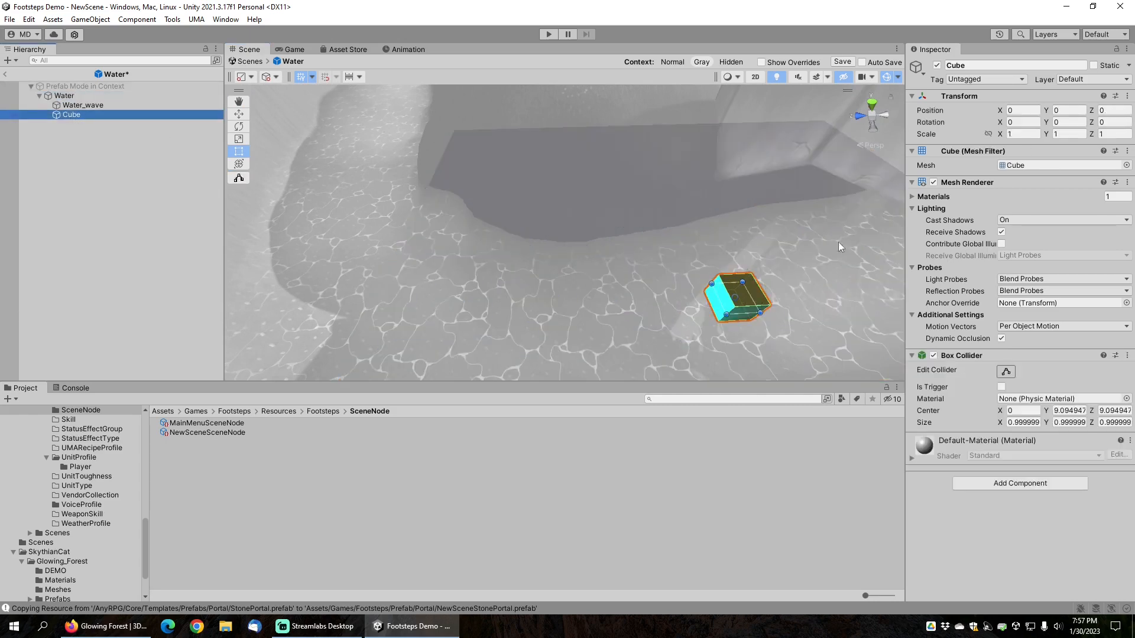
{"action": "left_click", "coordinate": [1027, 132]}
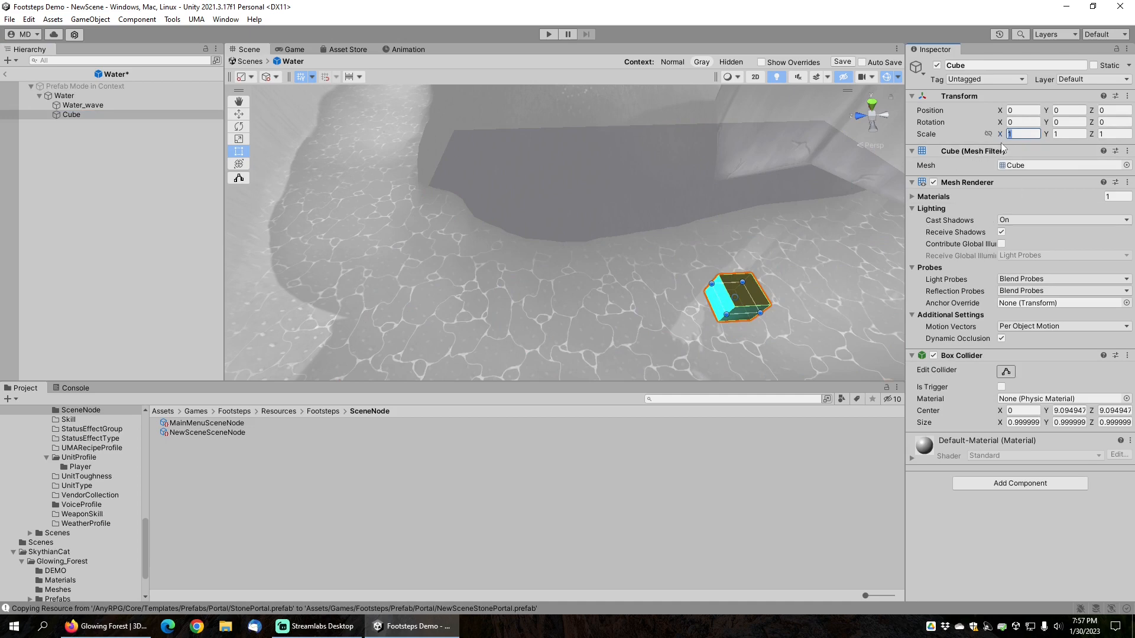
{"action": "type", "text": "11."}
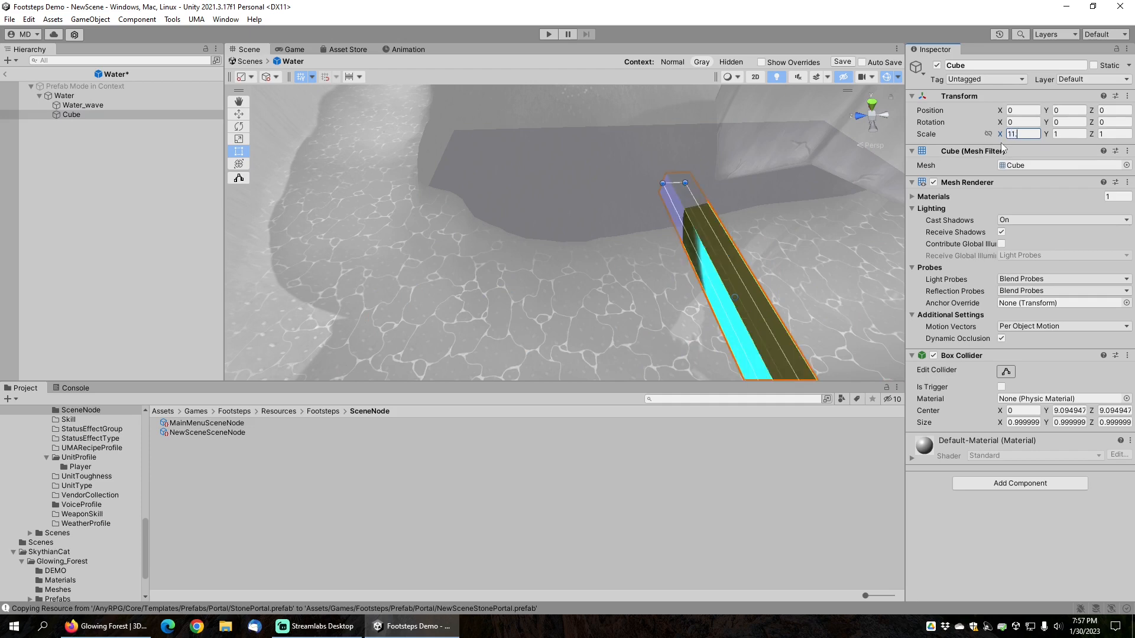
{"action": "type", "text": "5"}
{"action": "key", "text": "Tab"}
{"action": "type", "text": "11.5"}
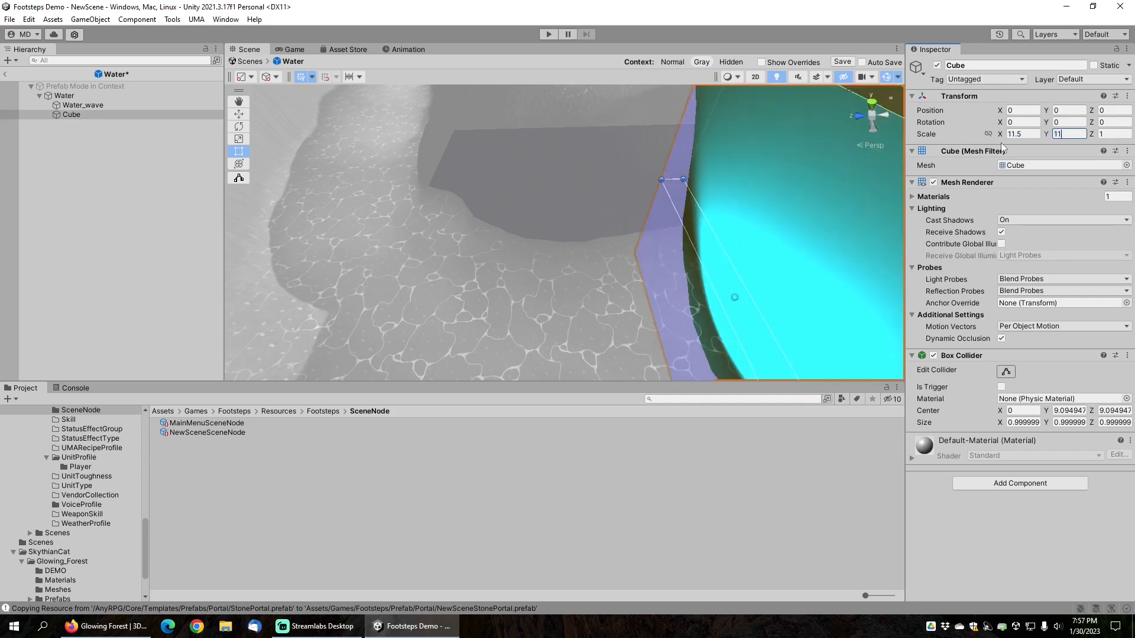
{"action": "key", "text": "BackSpace"}
{"action": "key", "text": "BackSpace"}
{"action": "key", "text": "BackSpace"}
{"action": "key", "text": "BackSpace"}
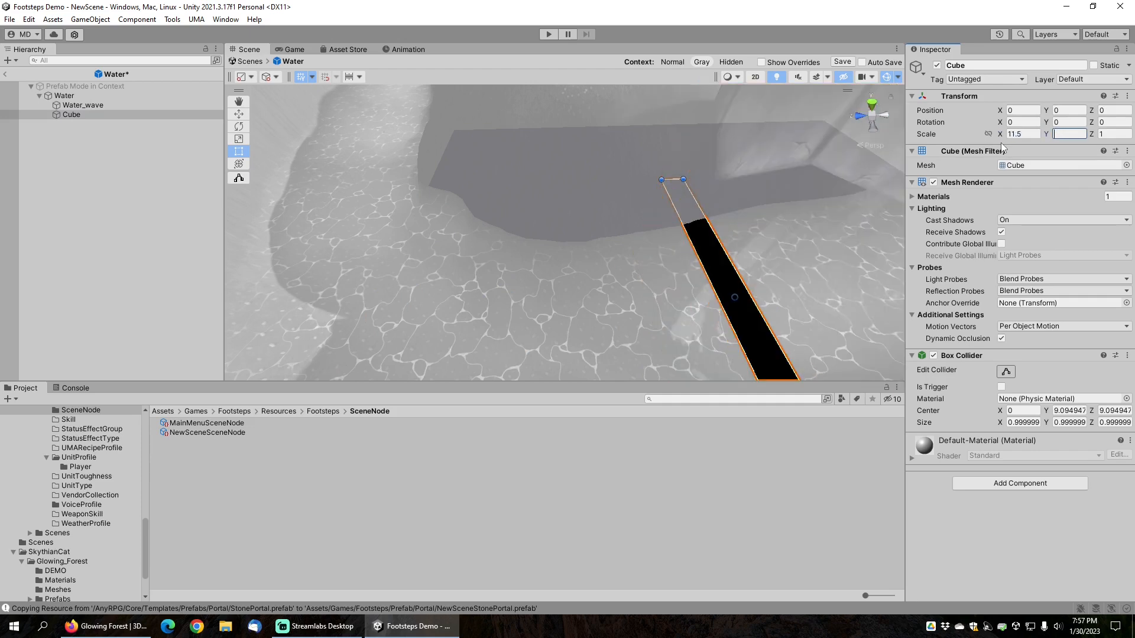
{"action": "type", "text": "3"}
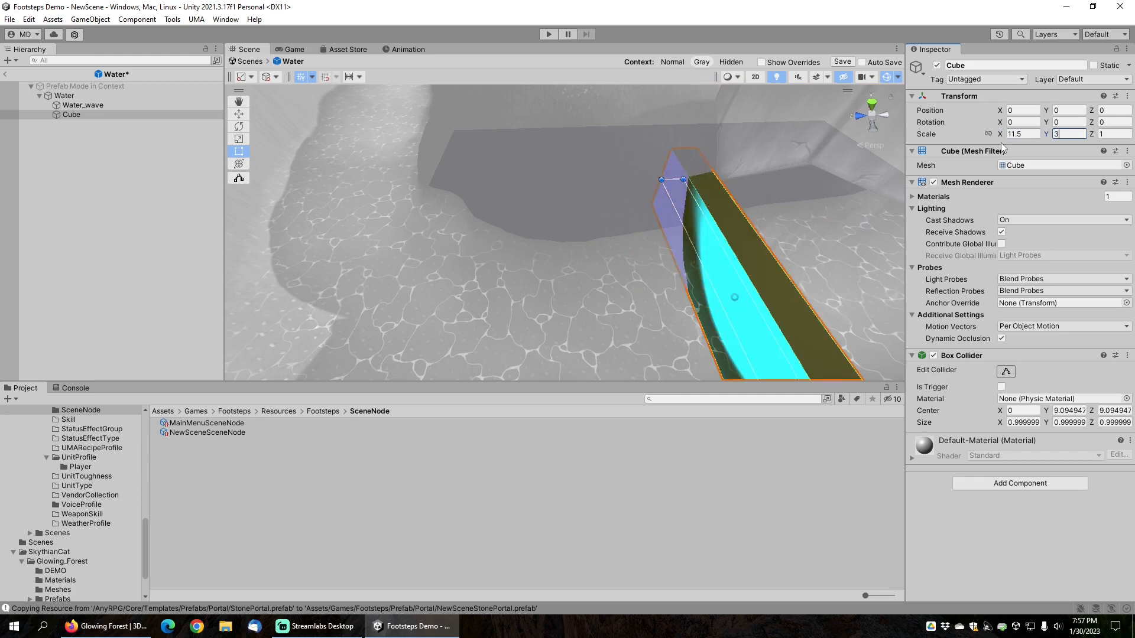
{"action": "key", "text": "Tab"}
{"action": "type", "text": "11.5"}
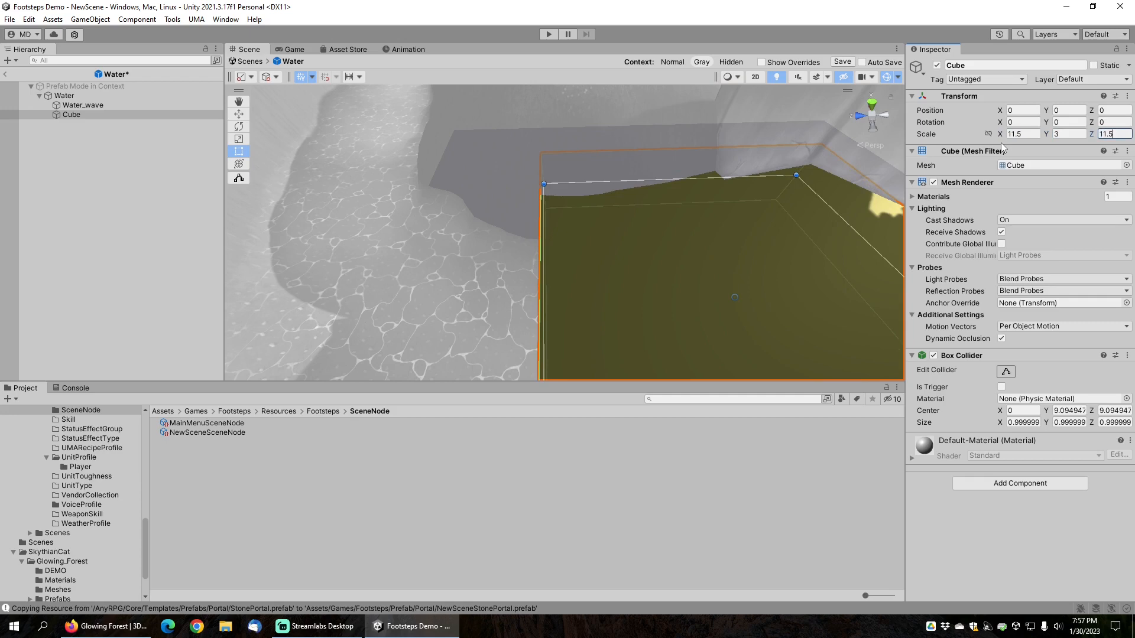
Step: Stretch the cube along Z to both edges of the water plane, to a Z scale of about 20.82
{"action": "middle_click_drag", "start_coordinate": [735, 253], "coordinate": [833, 229]}
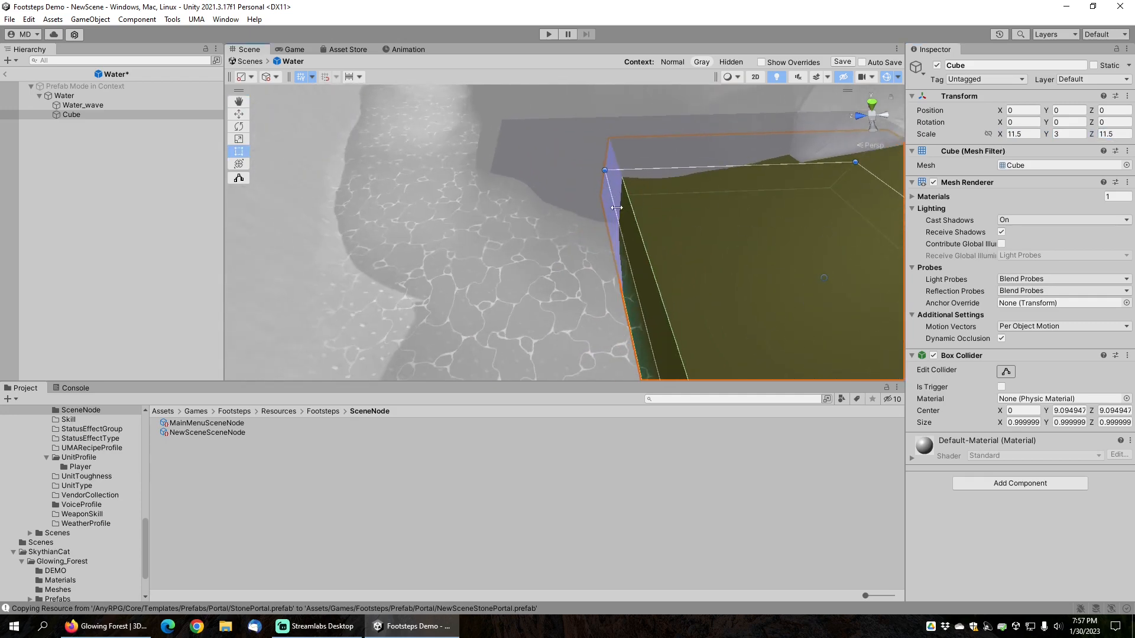
{"action": "left_click_drag", "start_coordinate": [617, 207], "coordinate": [423, 203]}
{"action": "middle_click_drag", "start_coordinate": [520, 157], "coordinate": [689, 152]}
{"action": "middle_click_drag", "start_coordinate": [805, 220], "coordinate": [248, 174]}
{"action": "middle_click_drag", "start_coordinate": [604, 177], "coordinate": [358, 192]}
{"action": "middle_click_drag", "start_coordinate": [589, 204], "coordinate": [504, 201]}
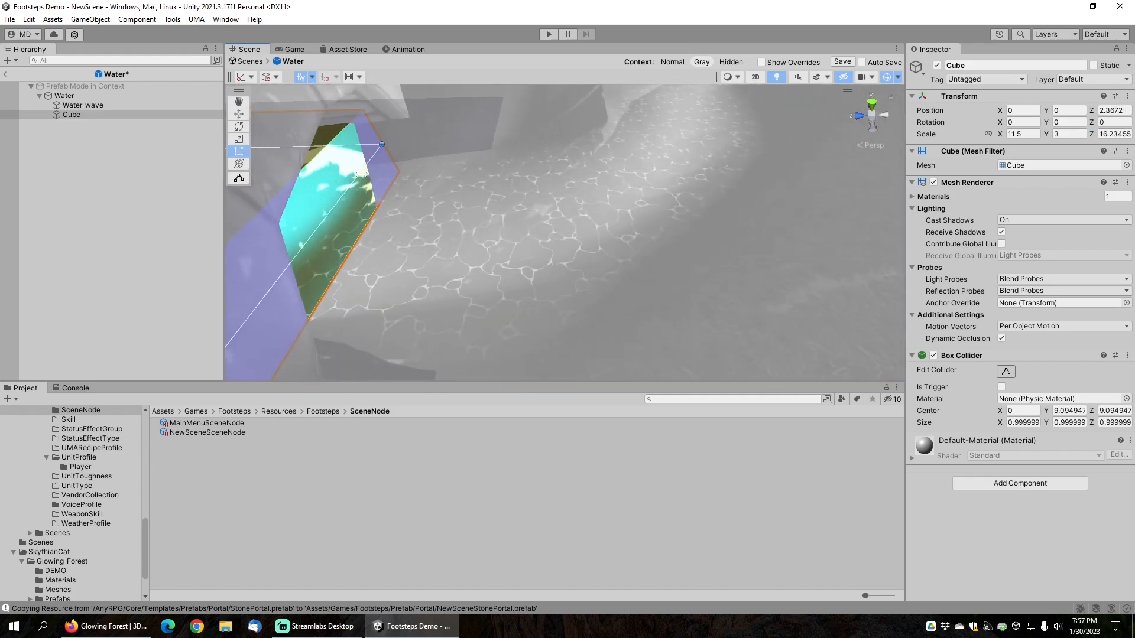
{"action": "left_click_drag", "start_coordinate": [361, 175], "coordinate": [683, 228]}
Step: Set the cube's X scale to 20.75
{"action": "left_click", "coordinate": [1122, 134]}
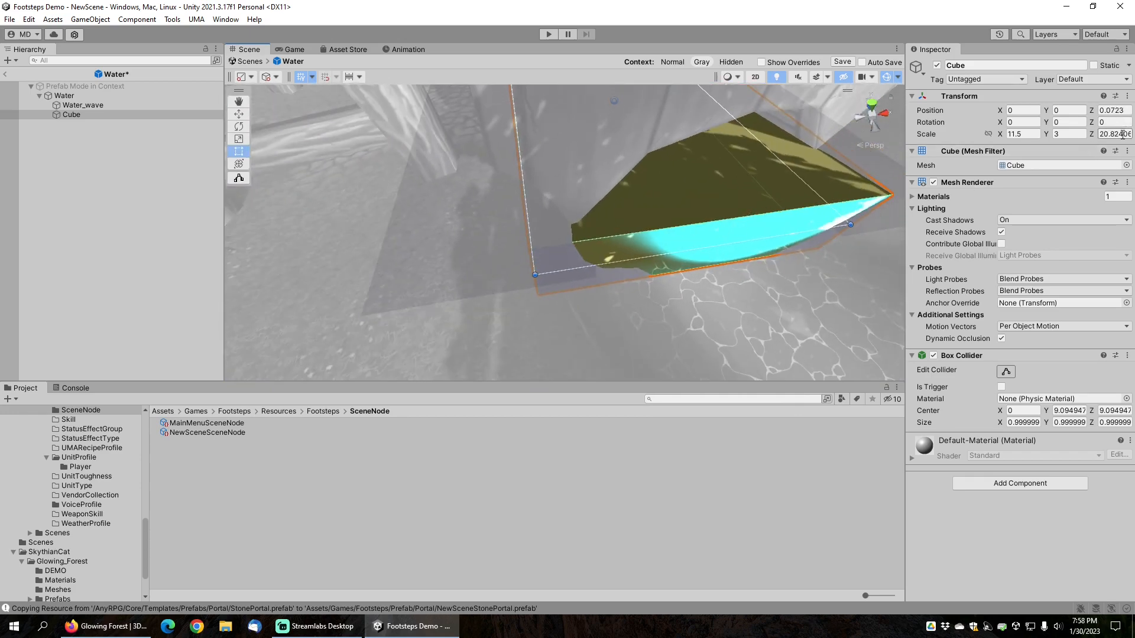
{"action": "left_click", "coordinate": [1119, 136]}
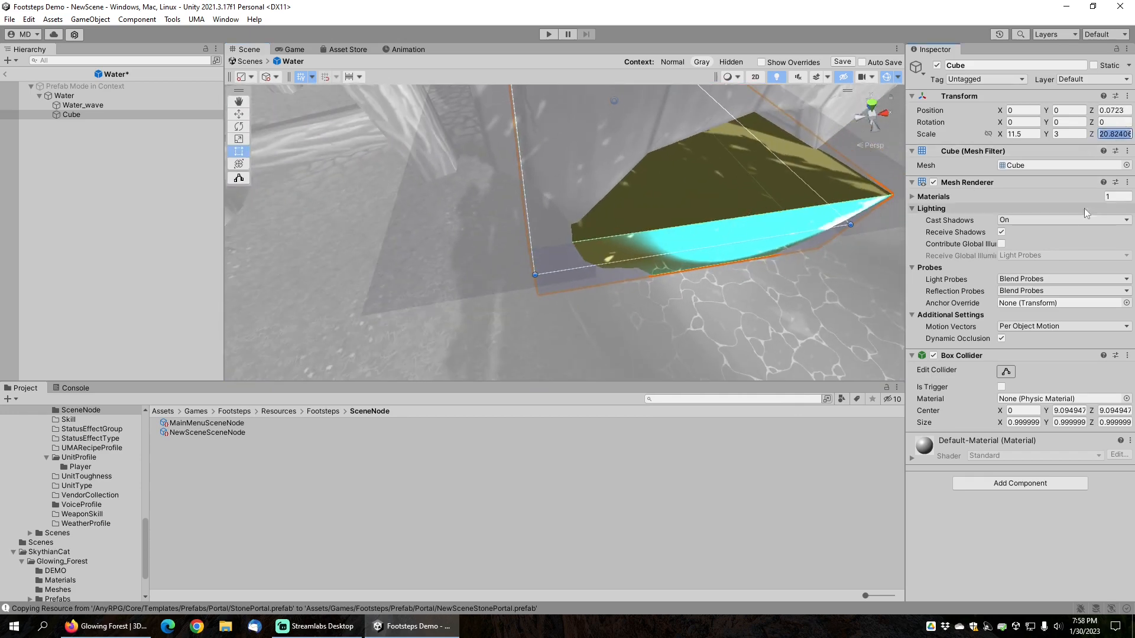
{"action": "left_click", "coordinate": [1032, 131]}
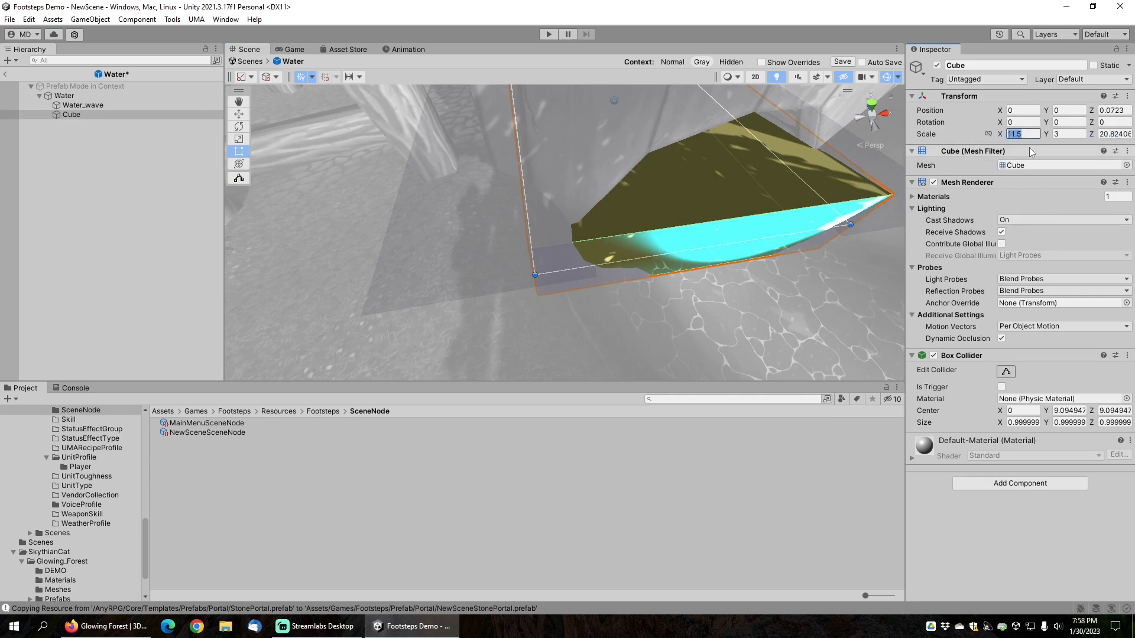
{"action": "type", "text": "20.75"}
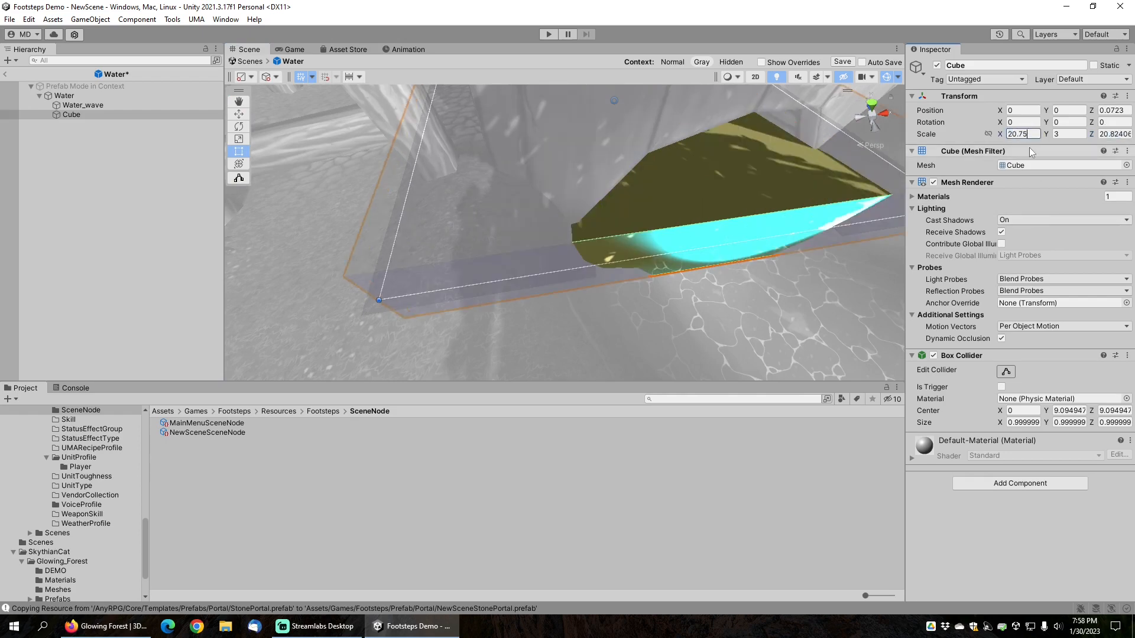
Step: Lower the cube beneath the water surface by setting its Y position to -1.5
{"action": "middle_click_drag", "start_coordinate": [664, 190], "coordinate": [501, 220]}
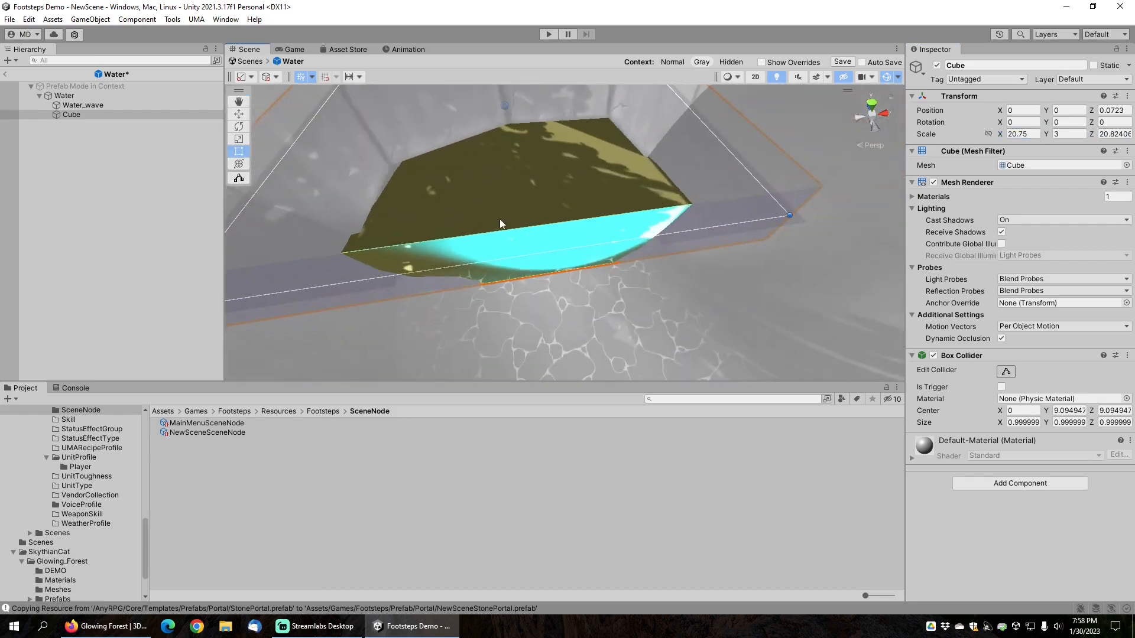
{"action": "right_click_drag", "start_coordinate": [501, 220], "coordinate": [517, 180]}
{"action": "middle_click_drag", "start_coordinate": [520, 189], "coordinate": [559, 134]}
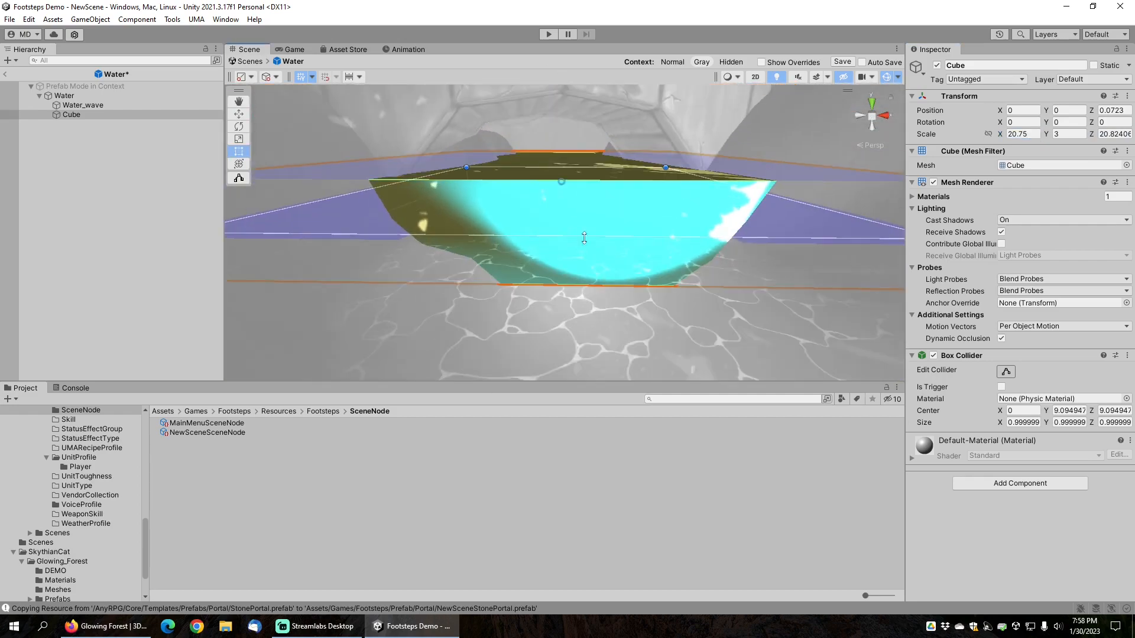
{"action": "scroll", "coordinate": [589, 231], "scroll_direction": "up", "scroll_amount": 5}
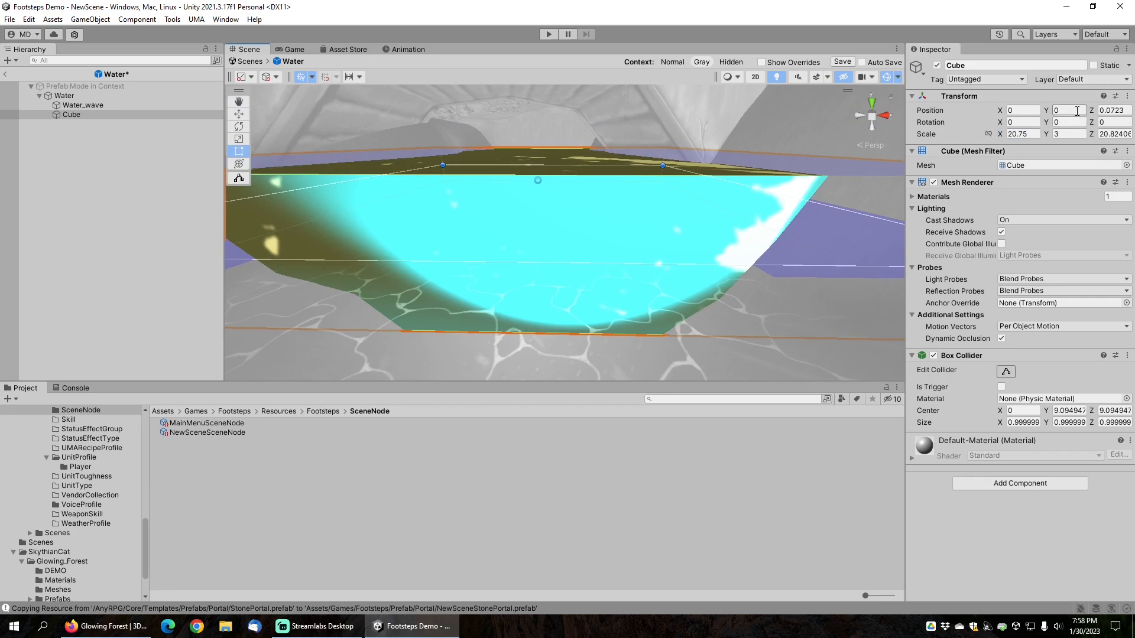
{"action": "left_click", "coordinate": [1077, 110]}
{"action": "type", "text": "-1.5"}
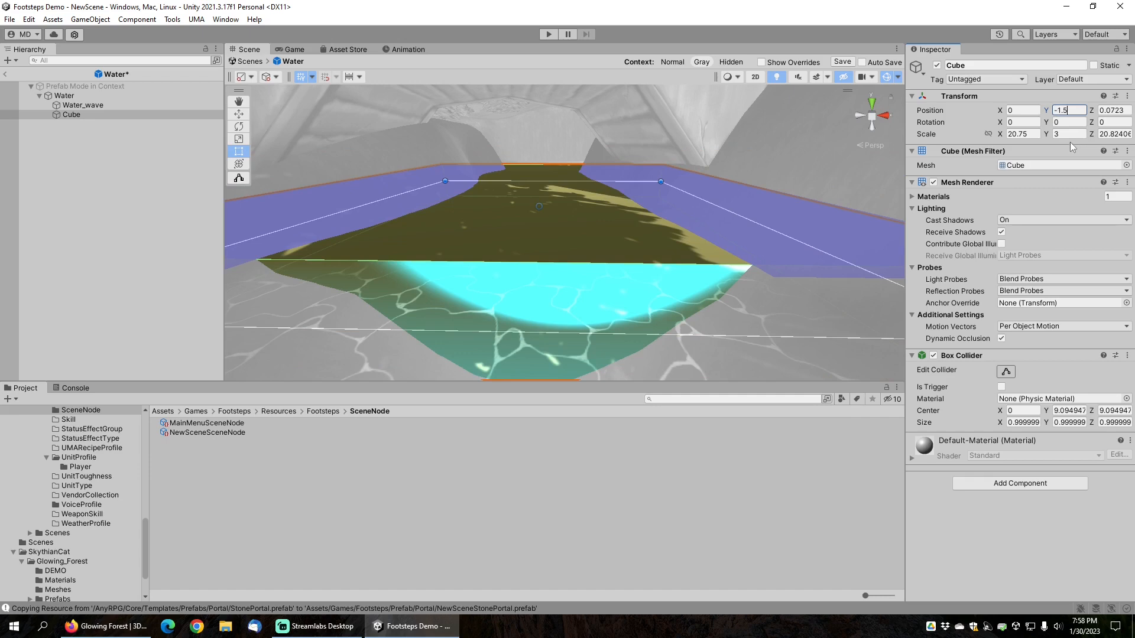
{"action": "middle_click_drag", "start_coordinate": [588, 196], "coordinate": [593, 249]}
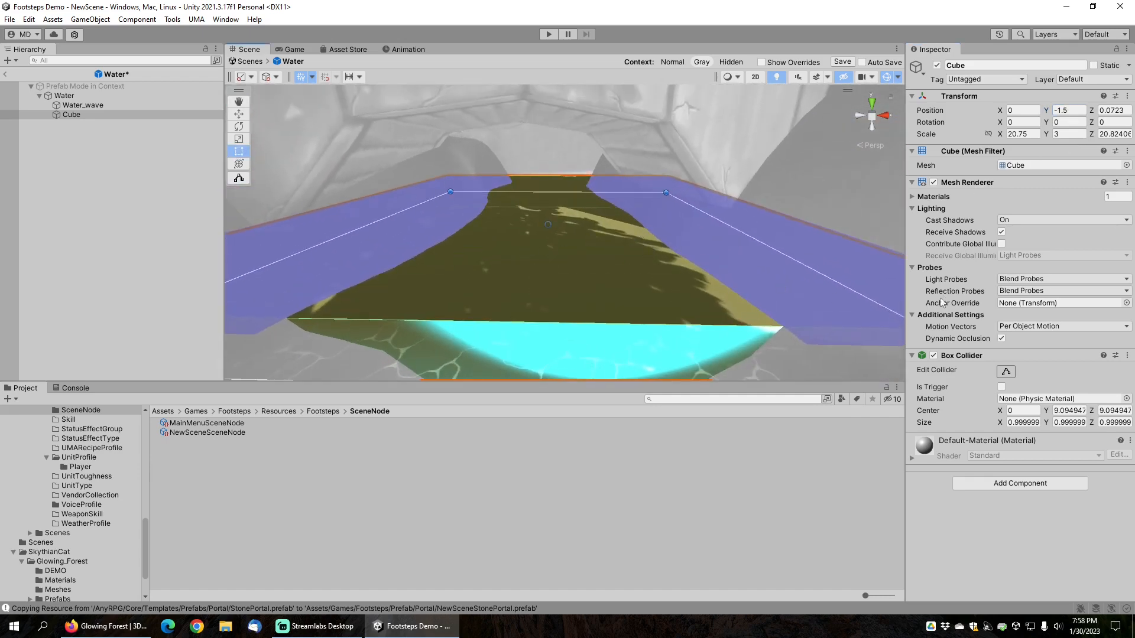
Step: Make the cube's Box Collider a trigger and assign the cube to the Water layer
{"action": "left_click", "coordinate": [1001, 387]}
{"action": "left_click", "coordinate": [1098, 78]}
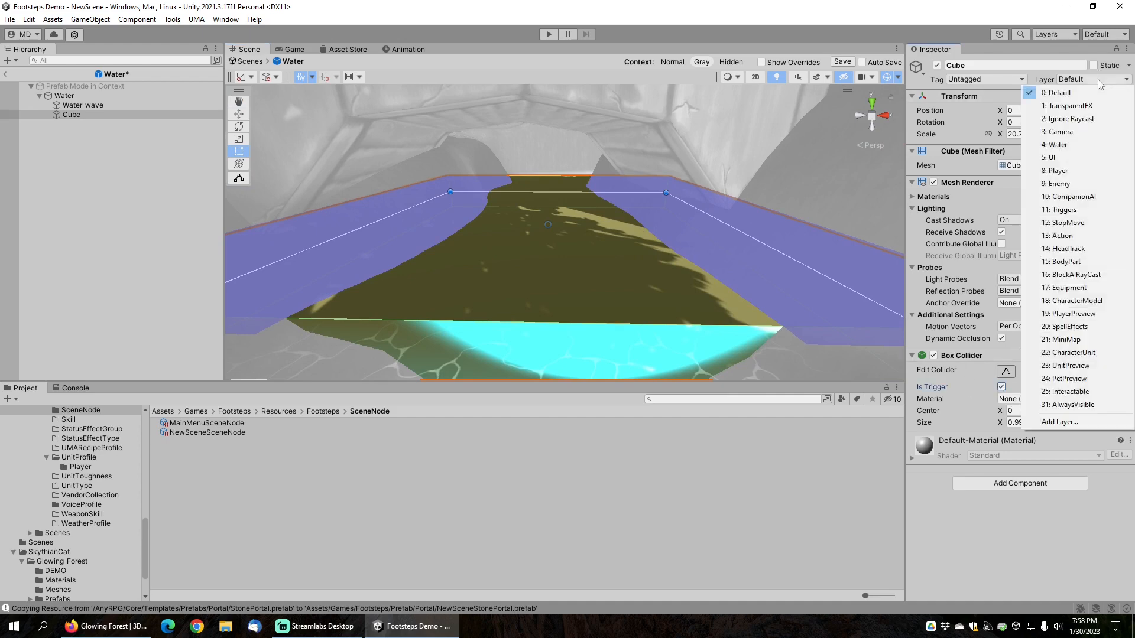
{"action": "left_click", "coordinate": [1065, 147]}
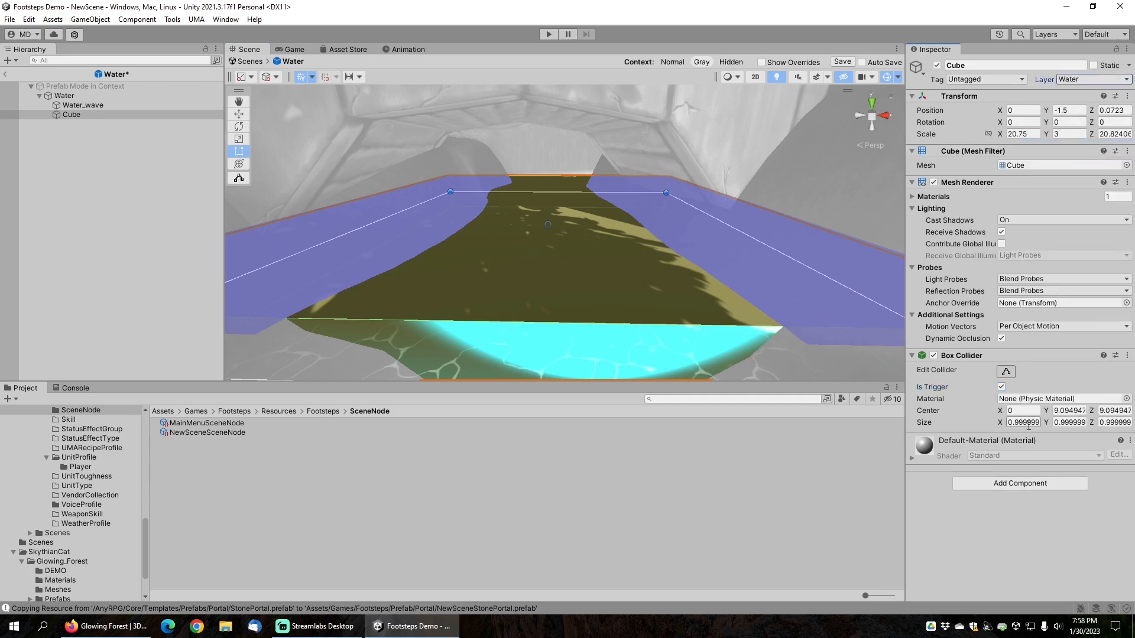
Step: Add a Movement Sound Area component to the cube with Footstep Hits Water as its movement hit profile
{"action": "left_click", "coordinate": [1003, 483]}
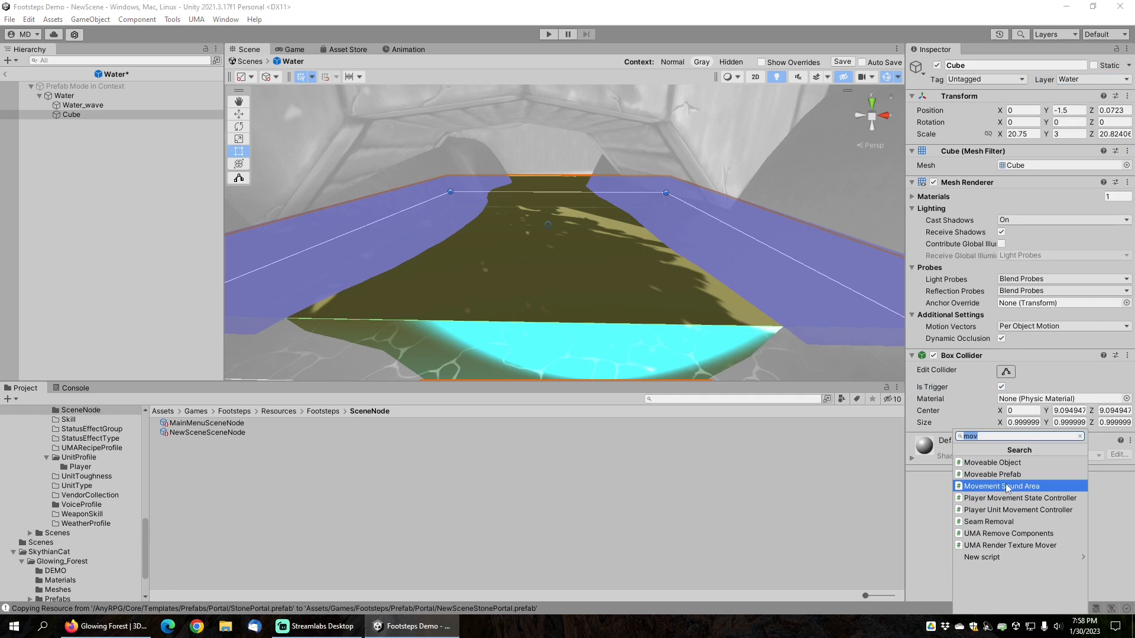
{"action": "left_click", "coordinate": [1000, 486]}
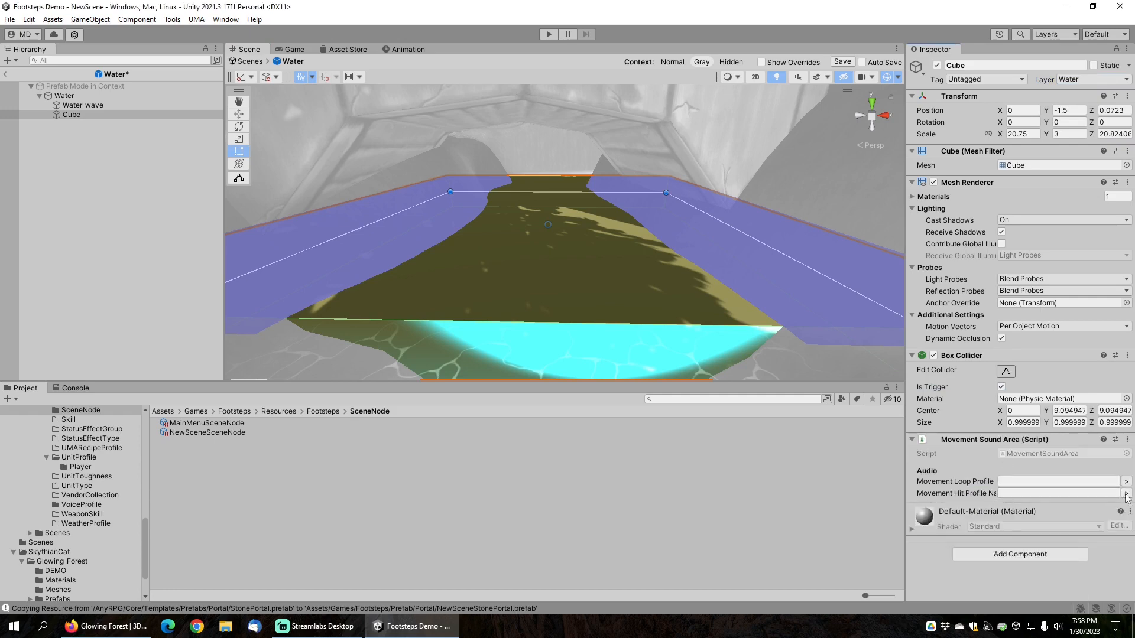
{"action": "left_click", "coordinate": [1127, 494]}
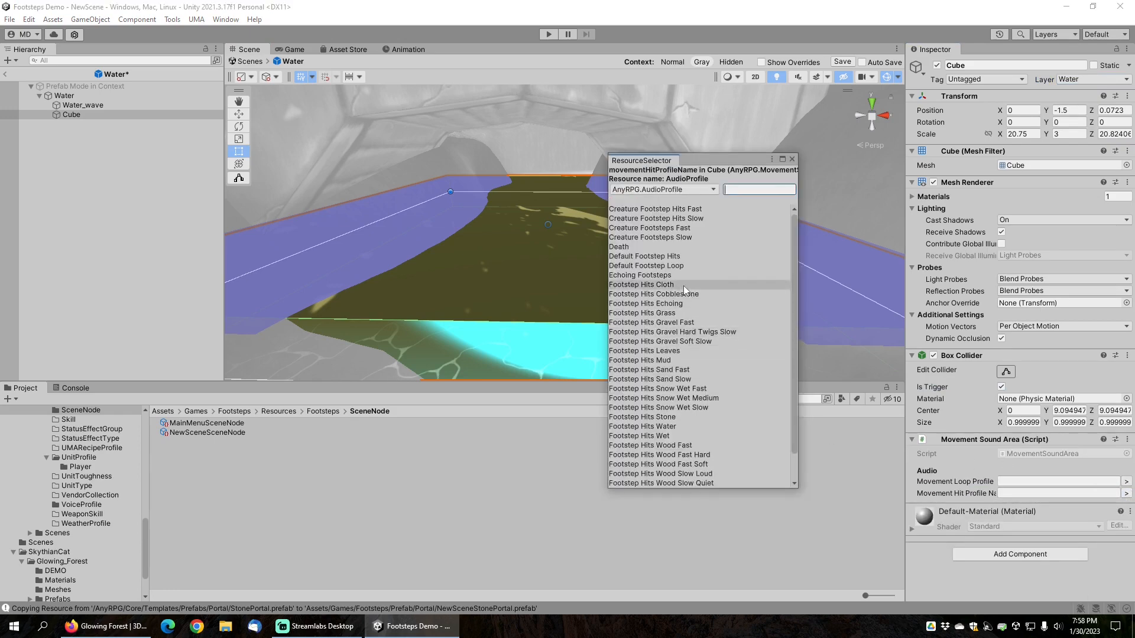
{"action": "type", "text": "wat"}
{"action": "left_click", "coordinate": [652, 210]}
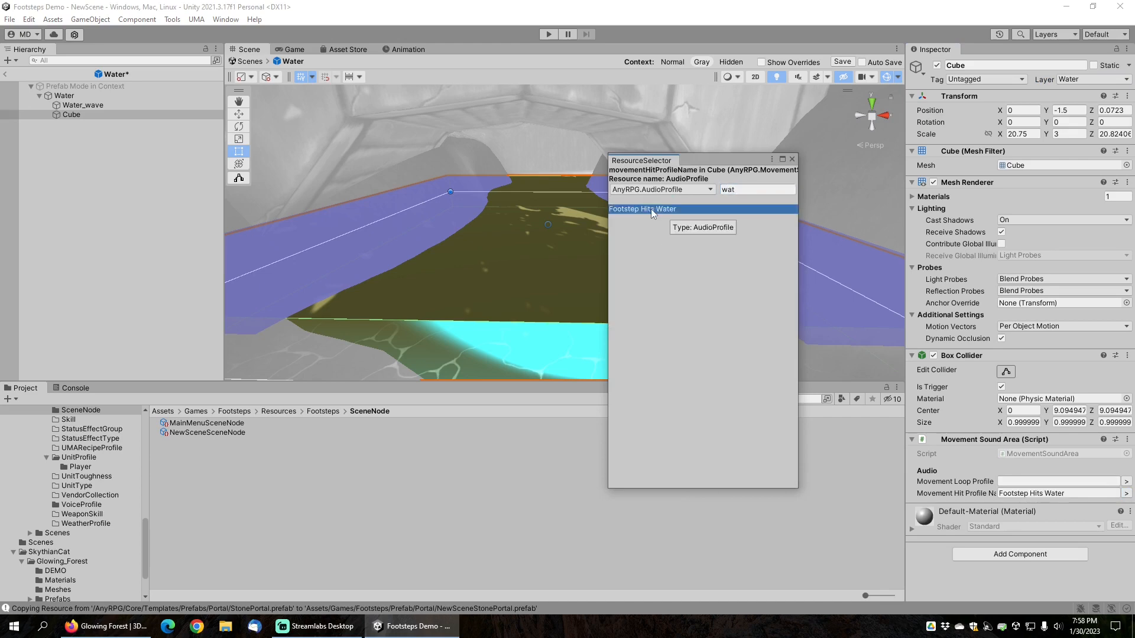
{"action": "left_click", "coordinate": [792, 158]}
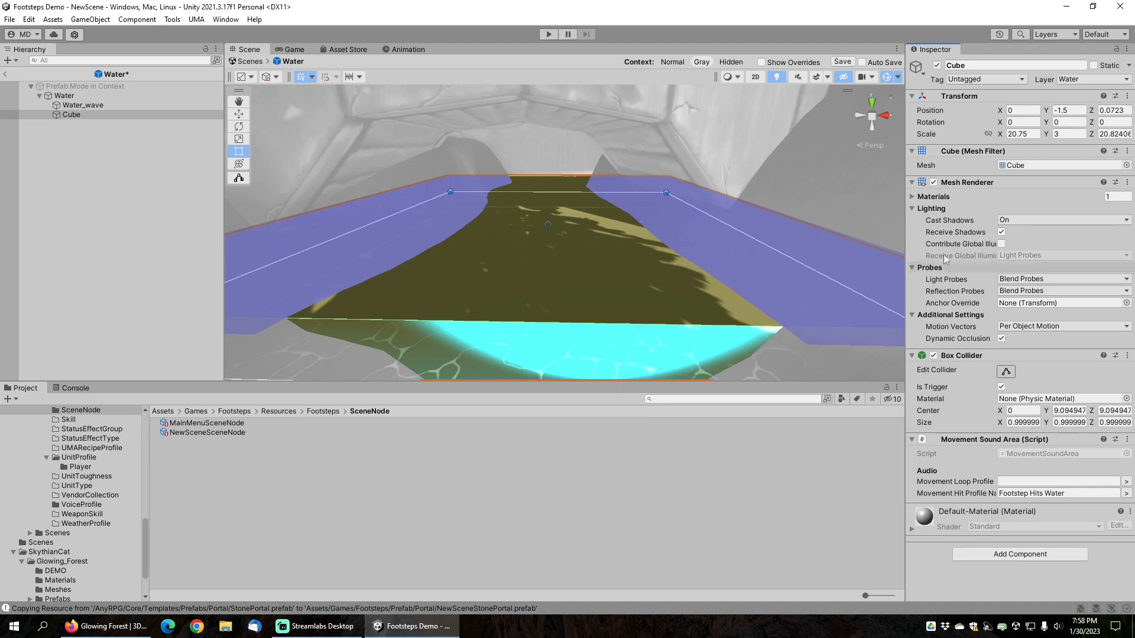
Step: Hide the cube by disabling its Mesh Renderer
{"action": "left_click", "coordinate": [934, 183]}
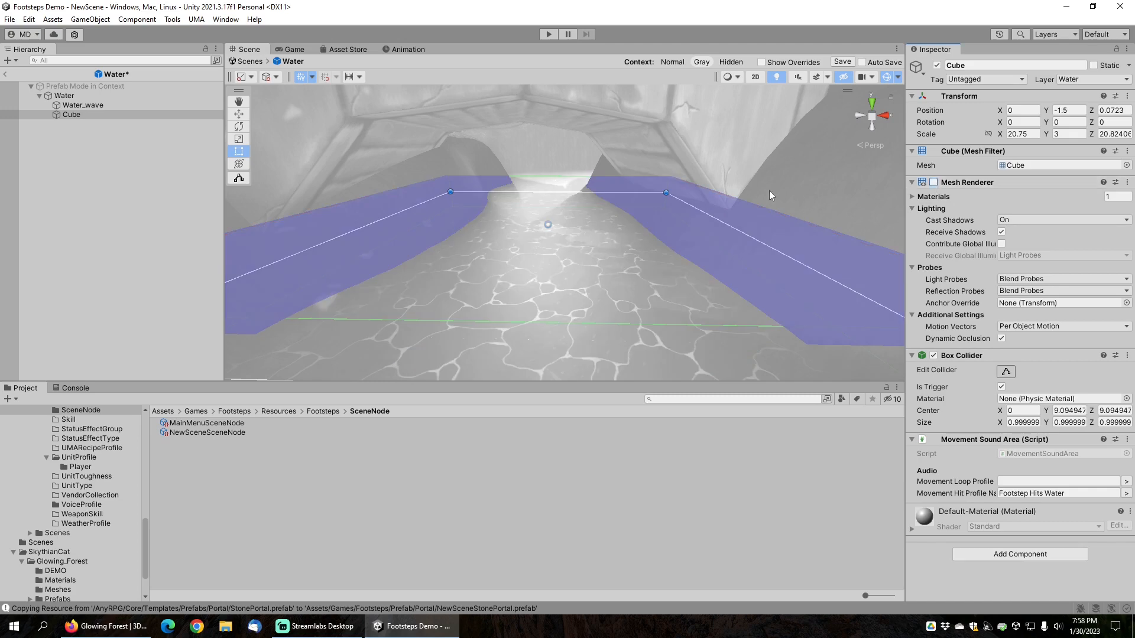
{"action": "middle_click_drag", "start_coordinate": [585, 272], "coordinate": [583, 217]}
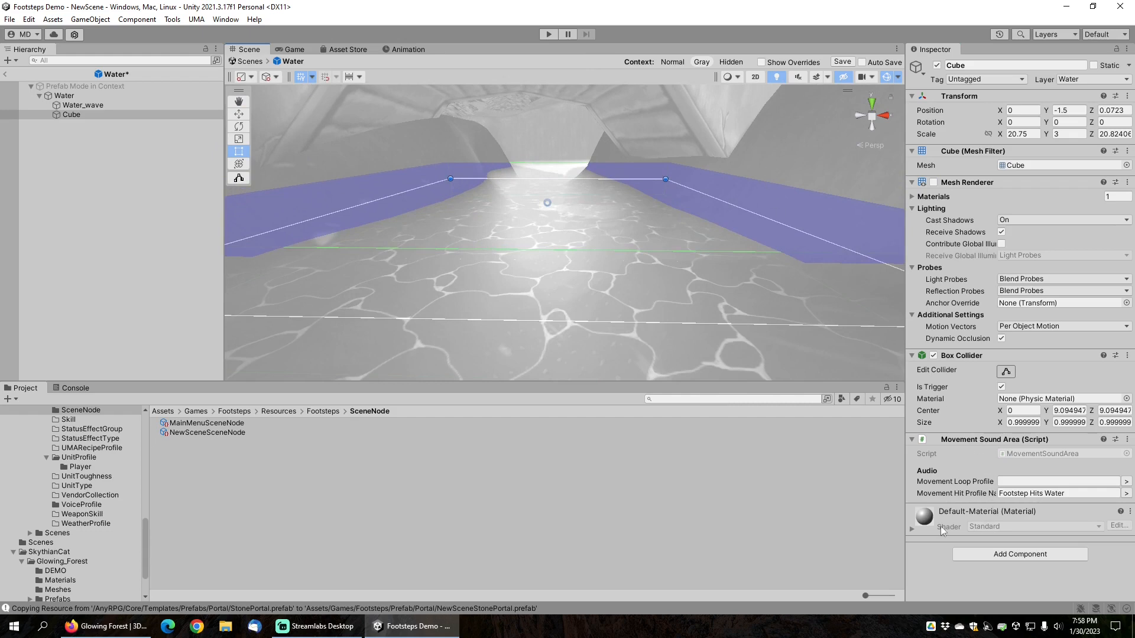
Step: Add a Water Body component to the cube and assign the cube's own Box Collider as My Collider
{"action": "left_click", "coordinate": [984, 556]}
{"action": "type", "text": "water"}
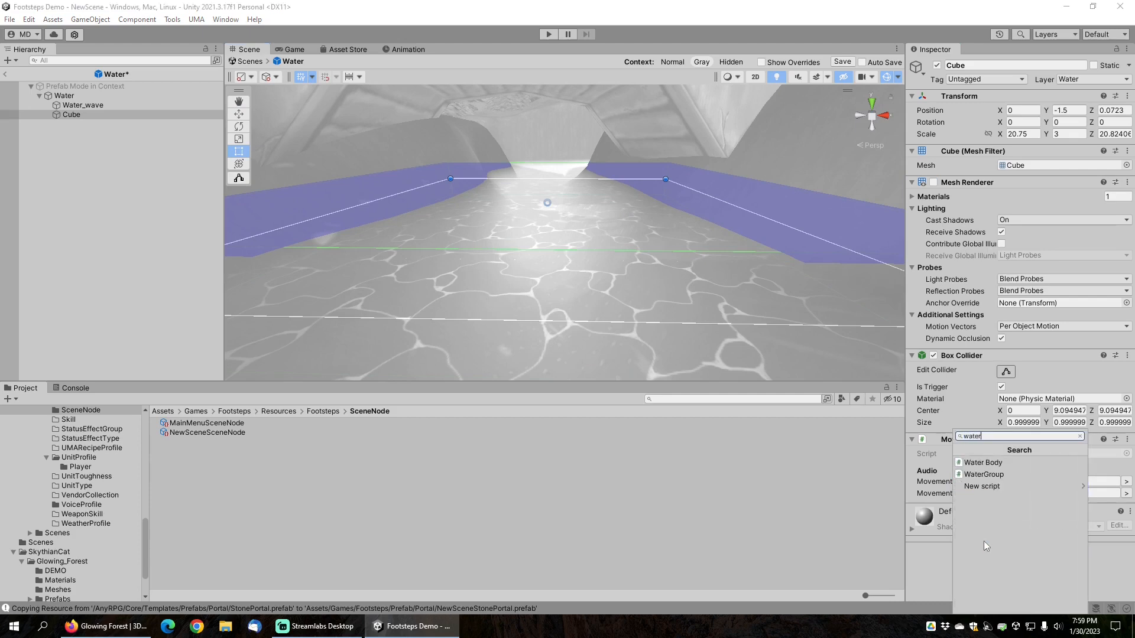
{"action": "left_click", "coordinate": [985, 463]}
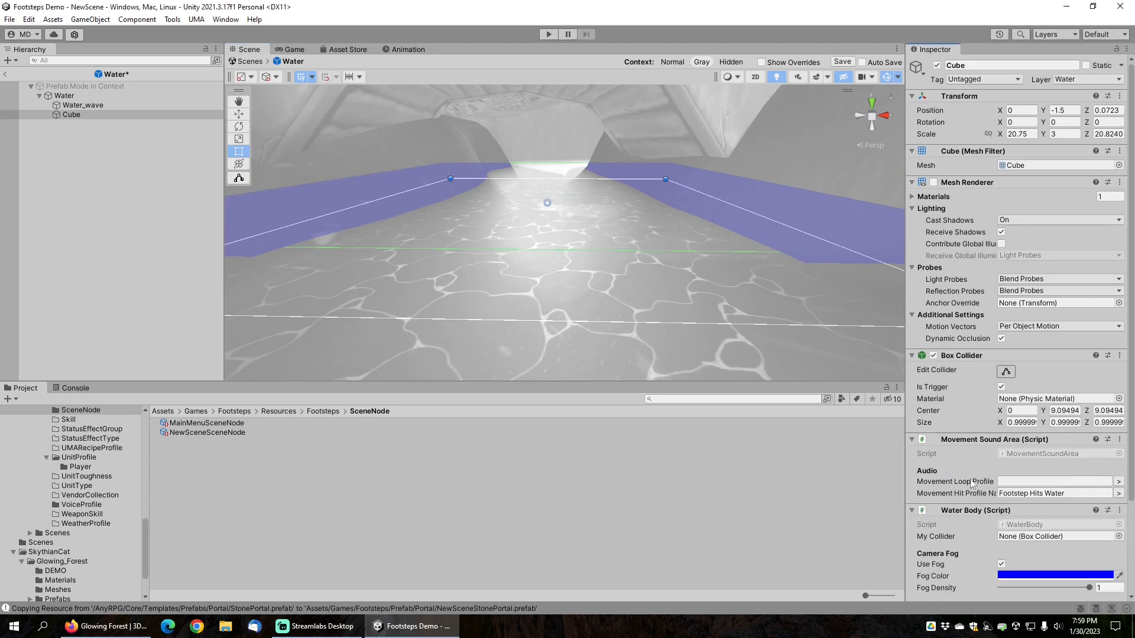
{"action": "scroll", "coordinate": [956, 494], "scroll_direction": "down", "scroll_amount": 5}
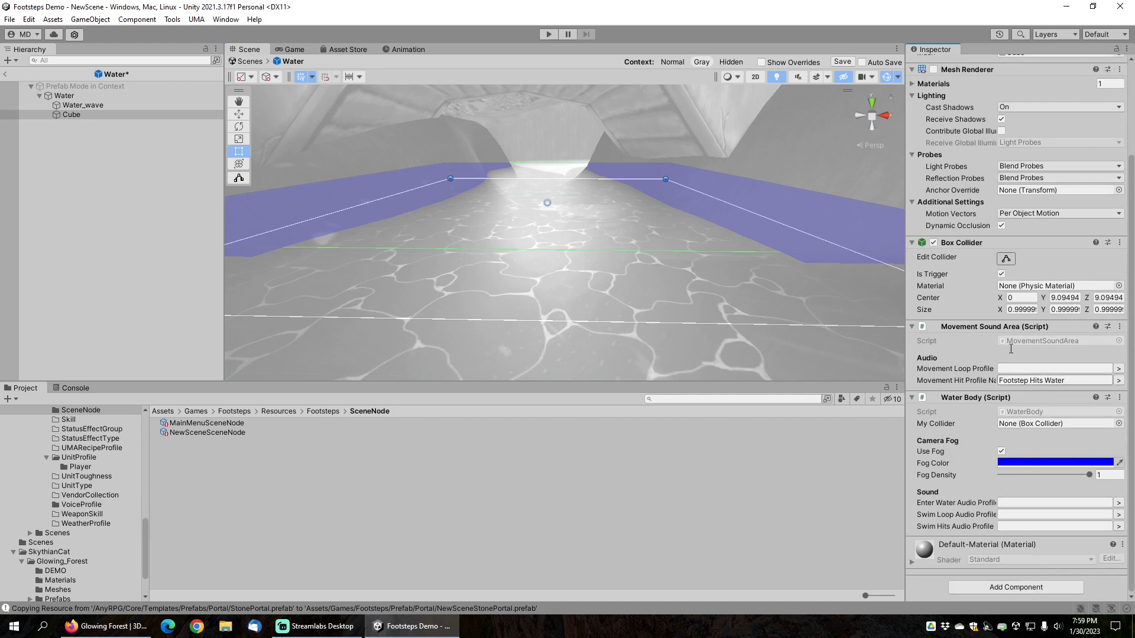
{"action": "left_click_drag", "start_coordinate": [956, 245], "coordinate": [1024, 424]}
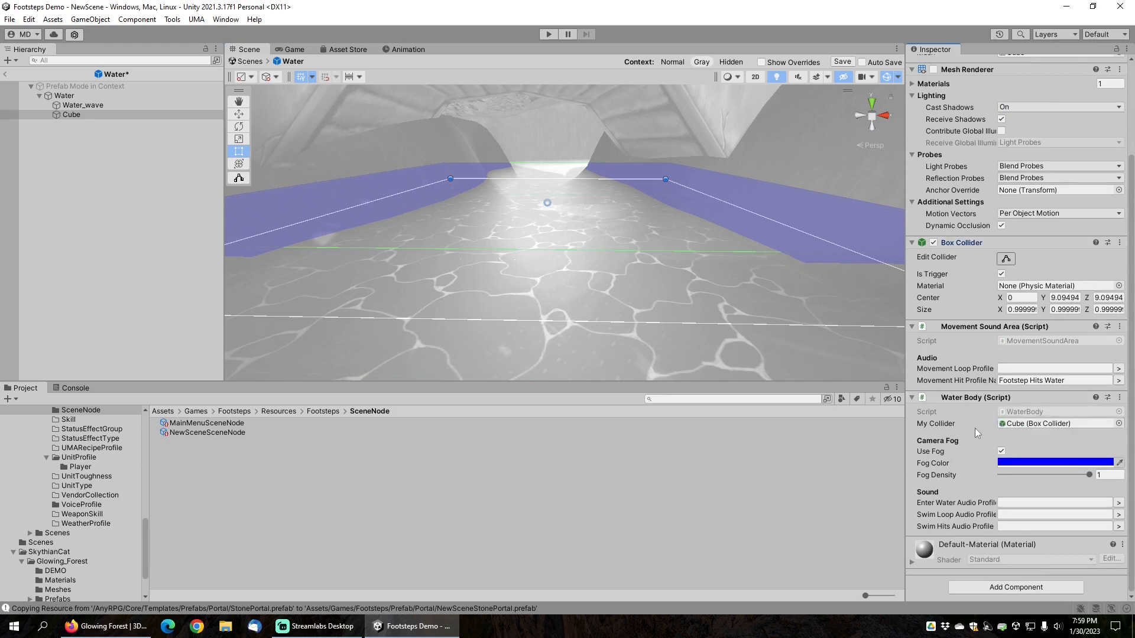
Step: Set the Water Body's Enter Water and Swim Hits audio profiles to Footstep Hits Water
{"action": "left_click", "coordinate": [1119, 503]}
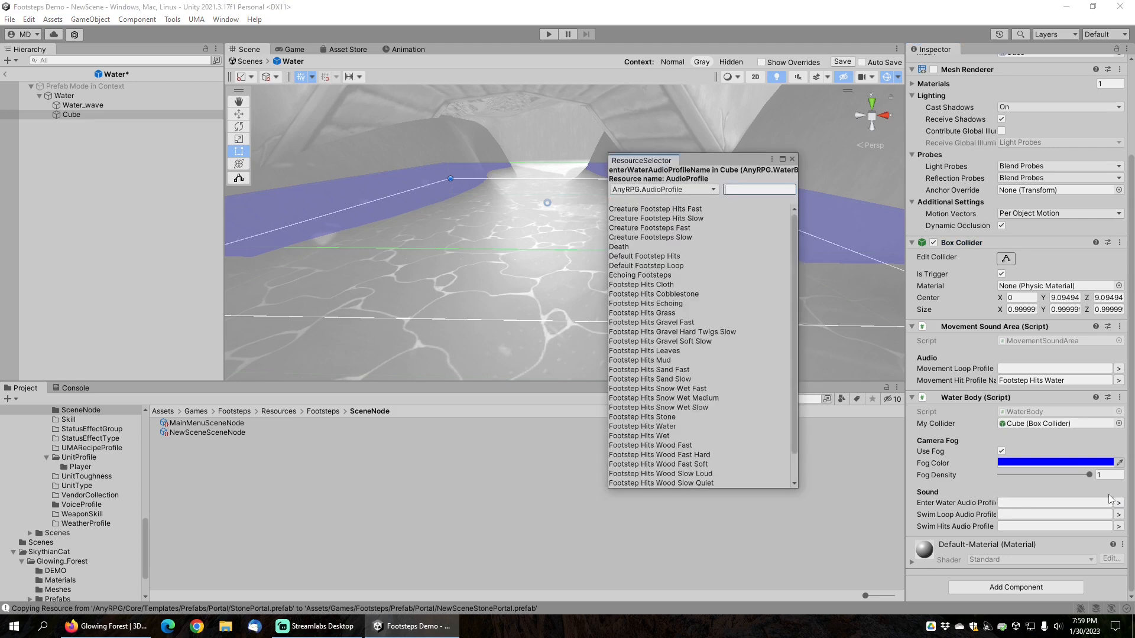
{"action": "type", "text": "water"}
{"action": "left_click", "coordinate": [666, 210]}
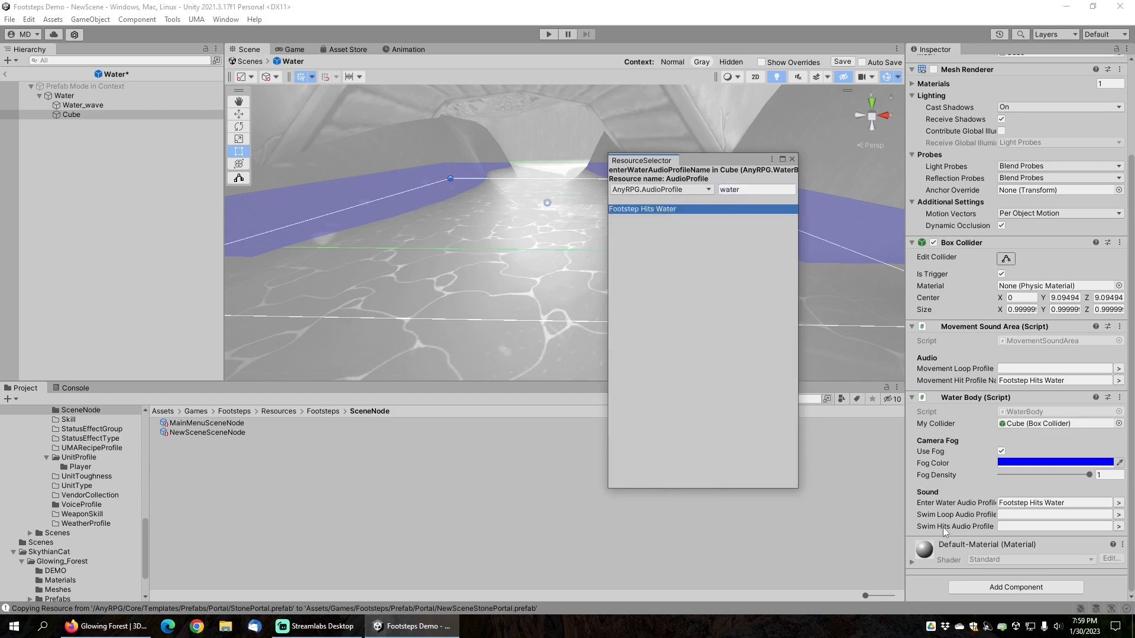
{"action": "left_click", "coordinate": [1120, 527]}
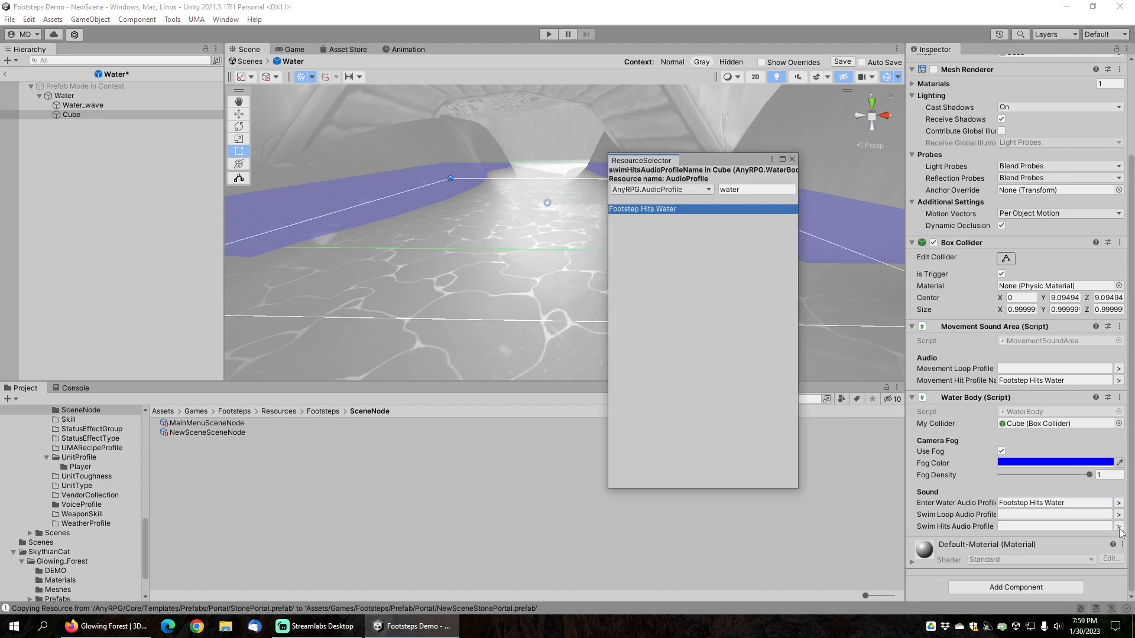
{"action": "left_click", "coordinate": [648, 210]}
{"action": "left_click", "coordinate": [792, 159]}
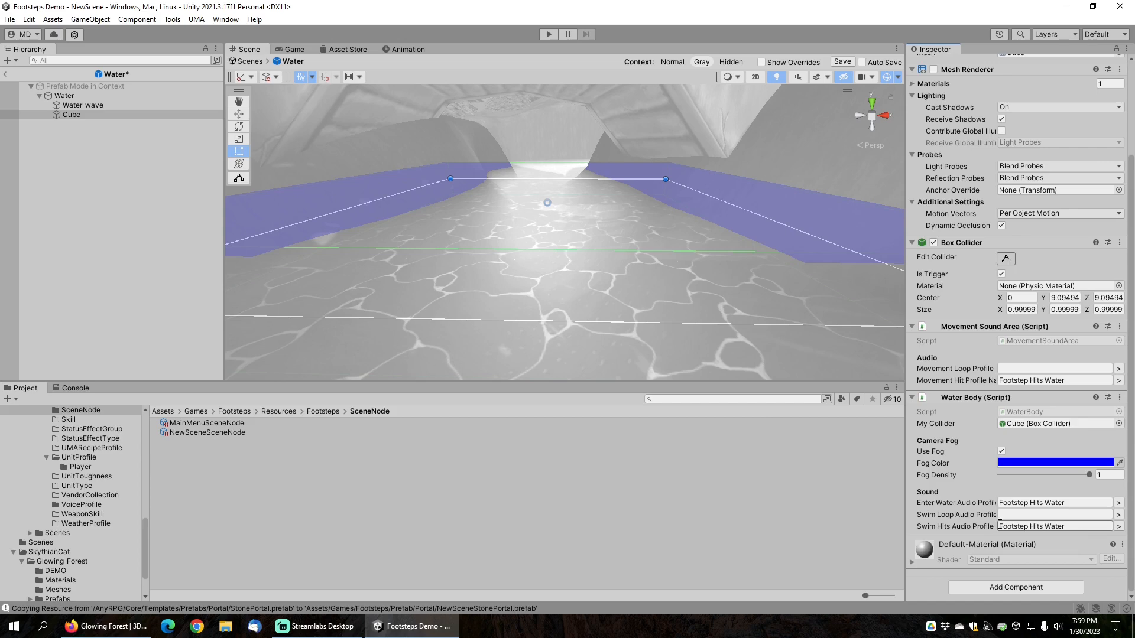
{"action": "mouse_move", "coordinate": [967, 523]}
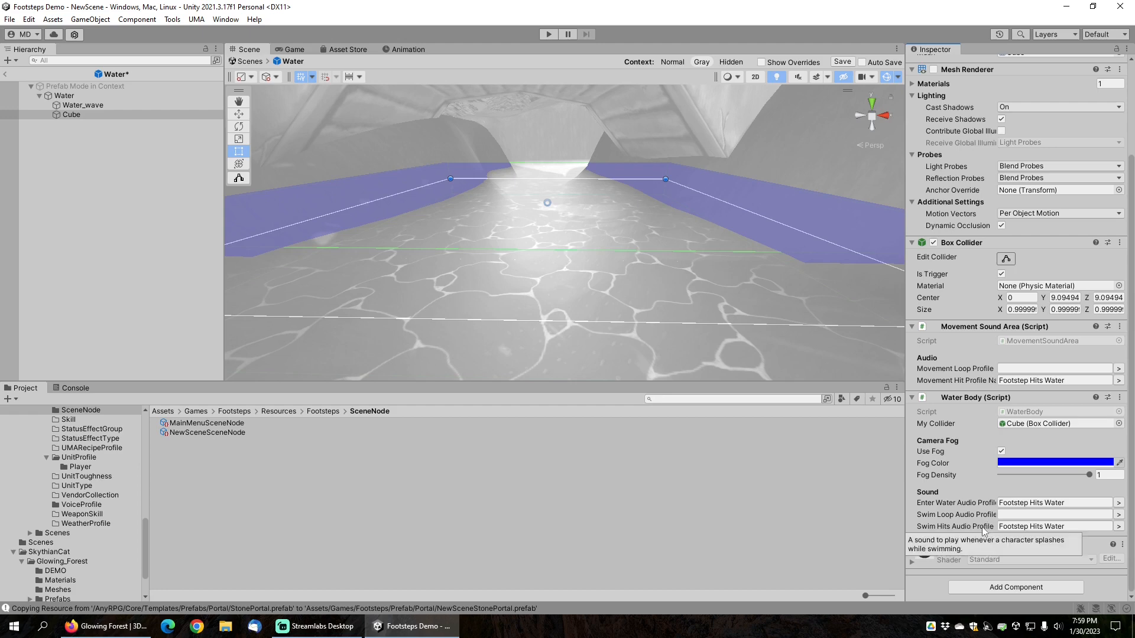
Step: Leave prefab editing and save the changes to the Water prefab
{"action": "left_click", "coordinate": [6, 79]}
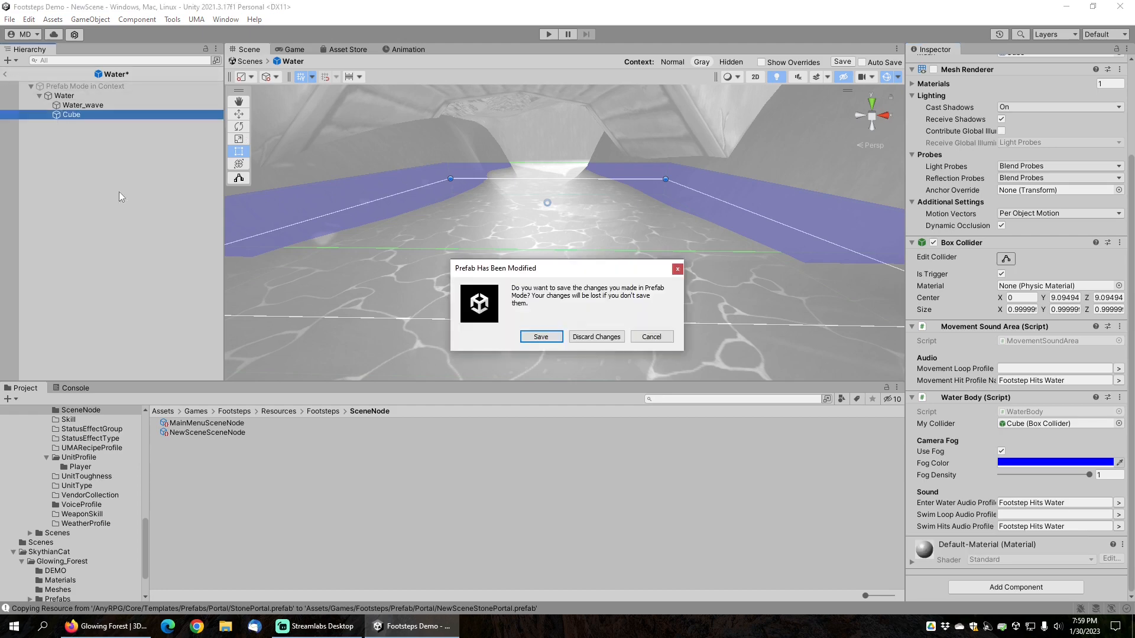
{"action": "left_click", "coordinate": [553, 333]}
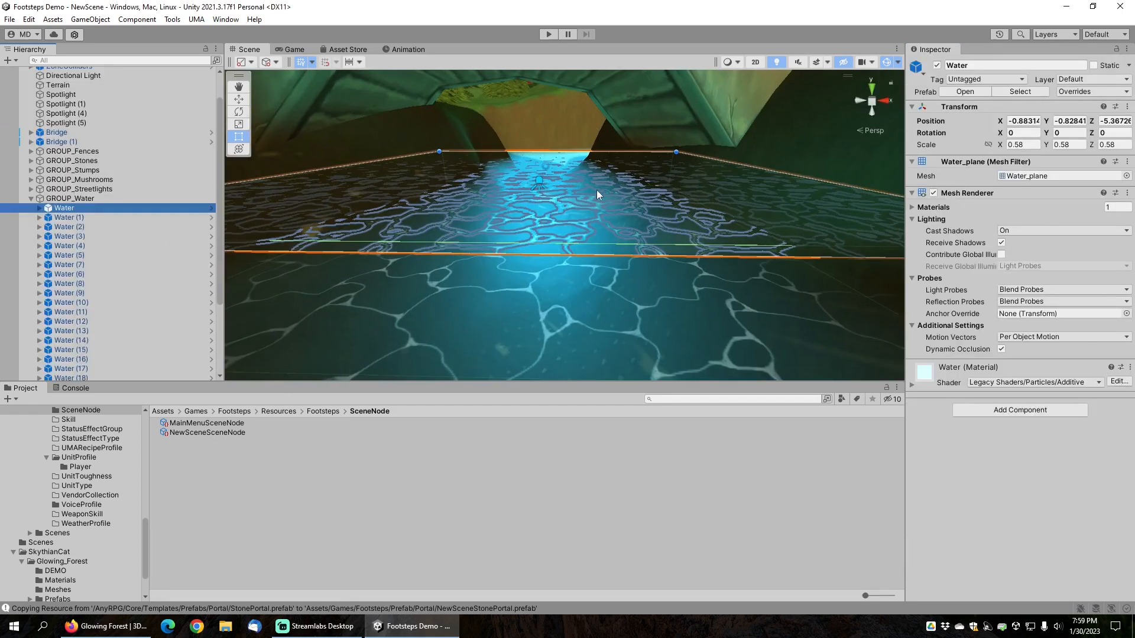
Step: Play the scene and run the character back and forth over the wooden bridge to test its footstep sounds
{"action": "left_click", "coordinate": [548, 34]}
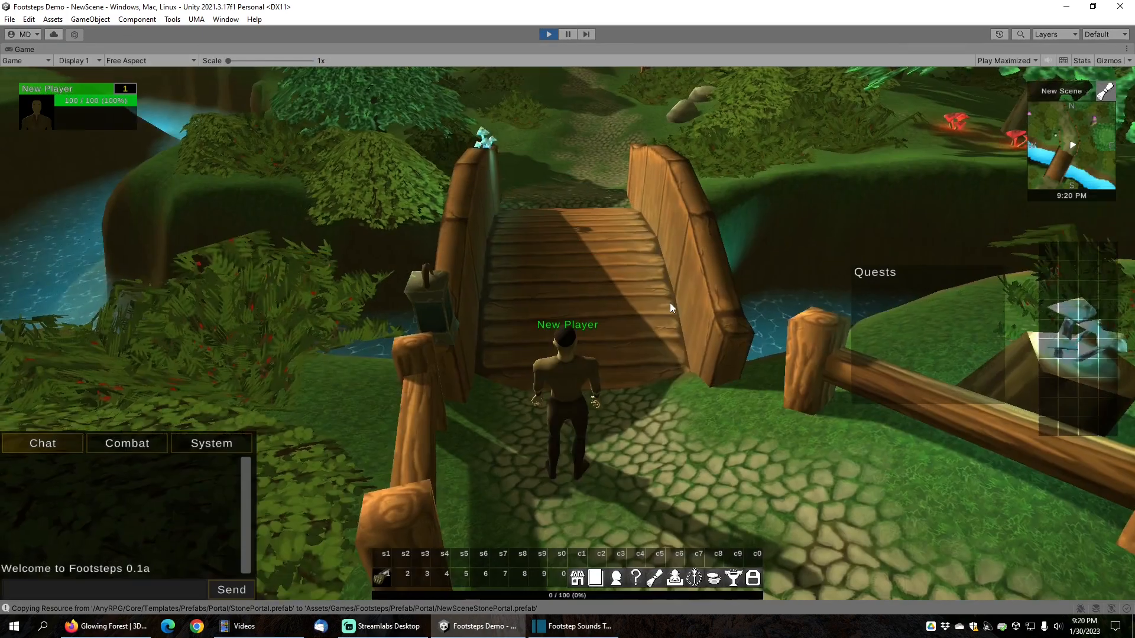
{"action": "key", "text": "w"}
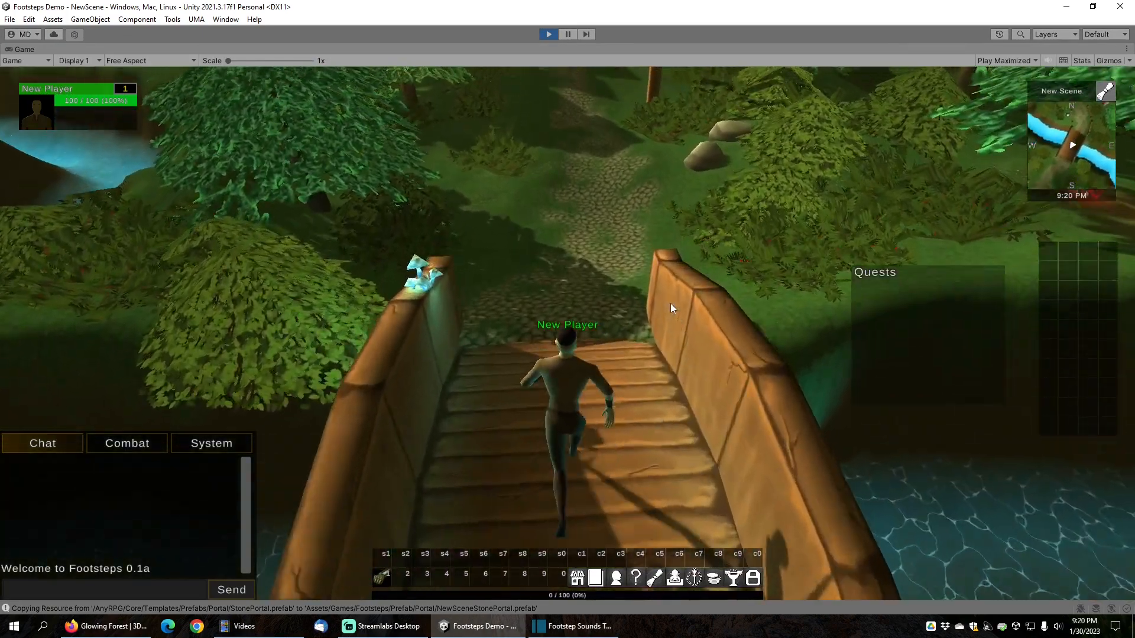
{"action": "key", "text": "s"}
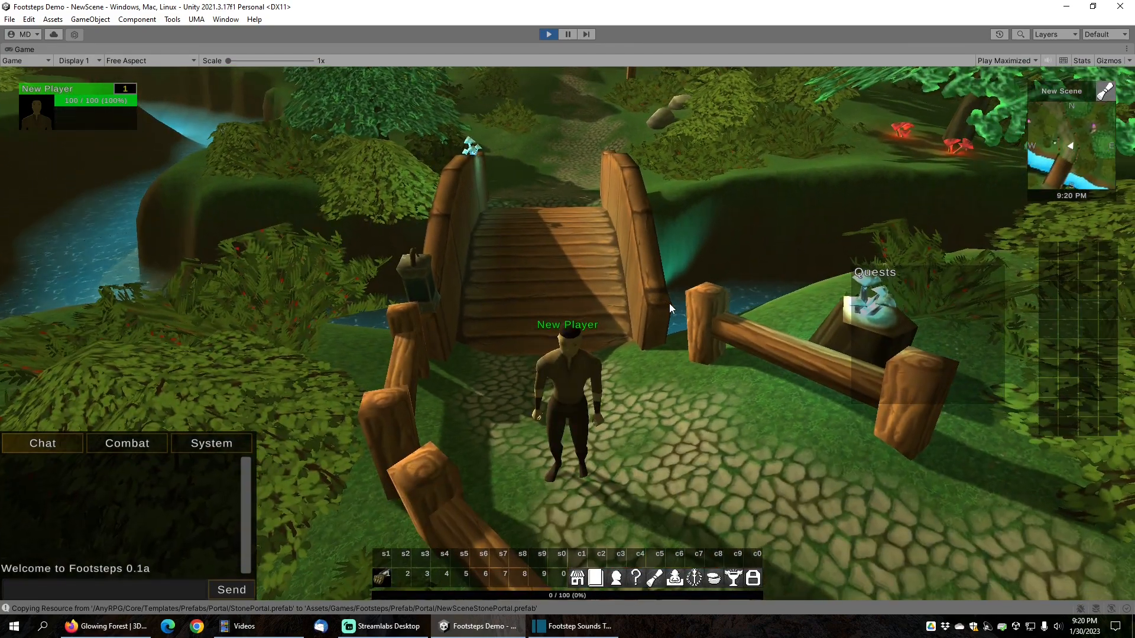
{"action": "key", "text": "w"}
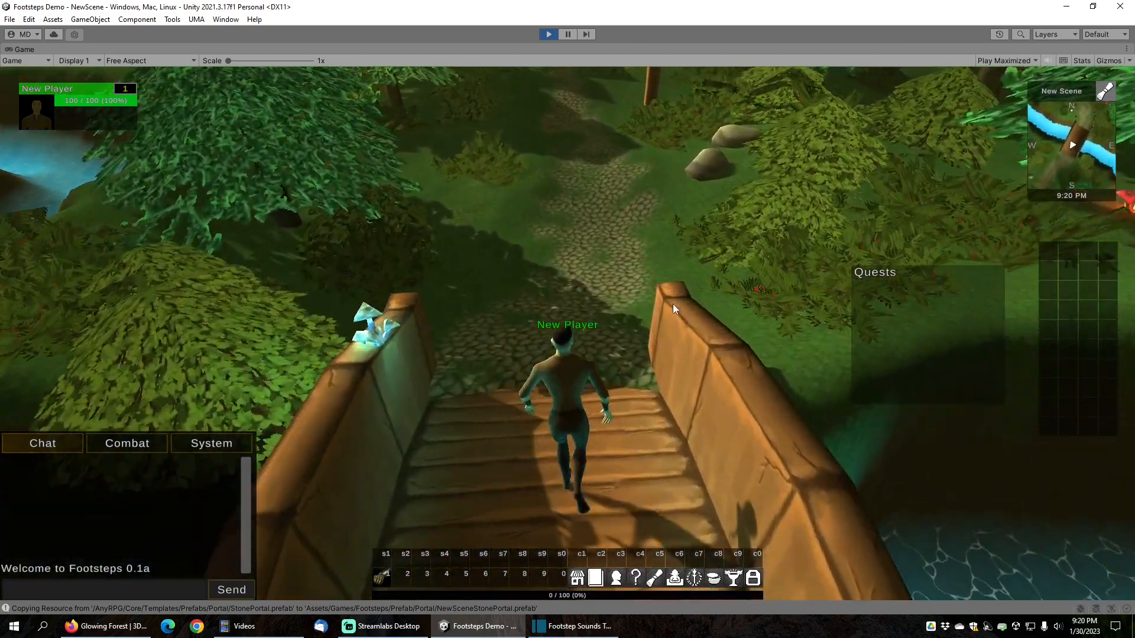
Step: Test the water sounds by running and swimming the character along the river under the bridge, and end play mode
{"action": "right_click_drag", "start_coordinate": [673, 304], "coordinate": [816, 301]}
{"action": "left_click_drag", "start_coordinate": [815, 295], "coordinate": [801, 291]}
{"action": "key", "text": "w"}
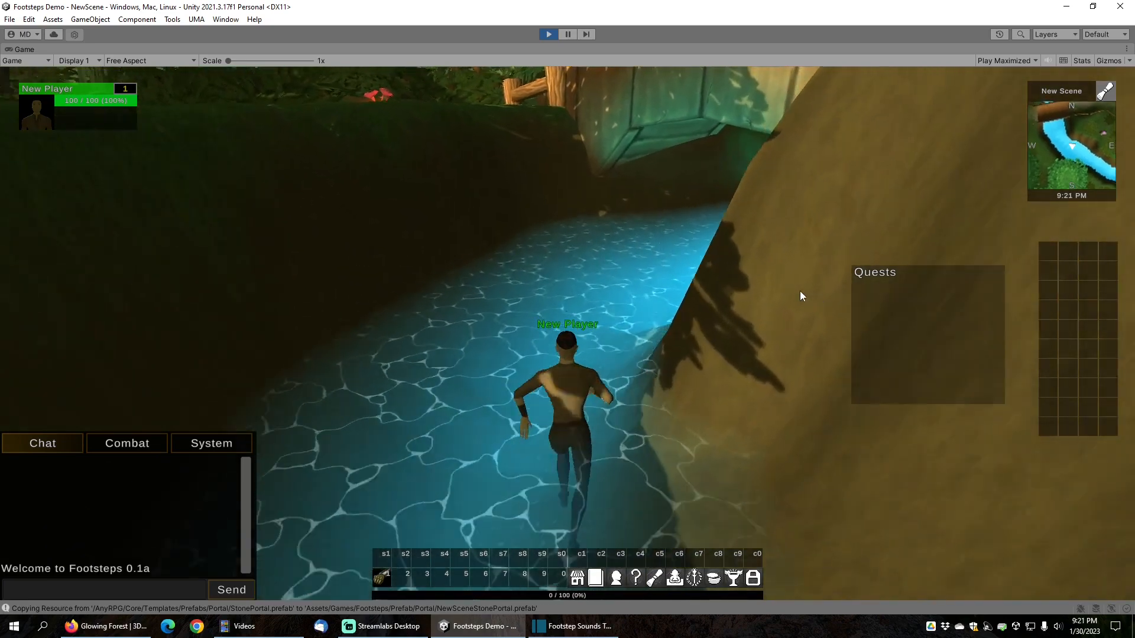
{"action": "right_click_drag", "start_coordinate": [800, 291], "coordinate": [855, 295]}
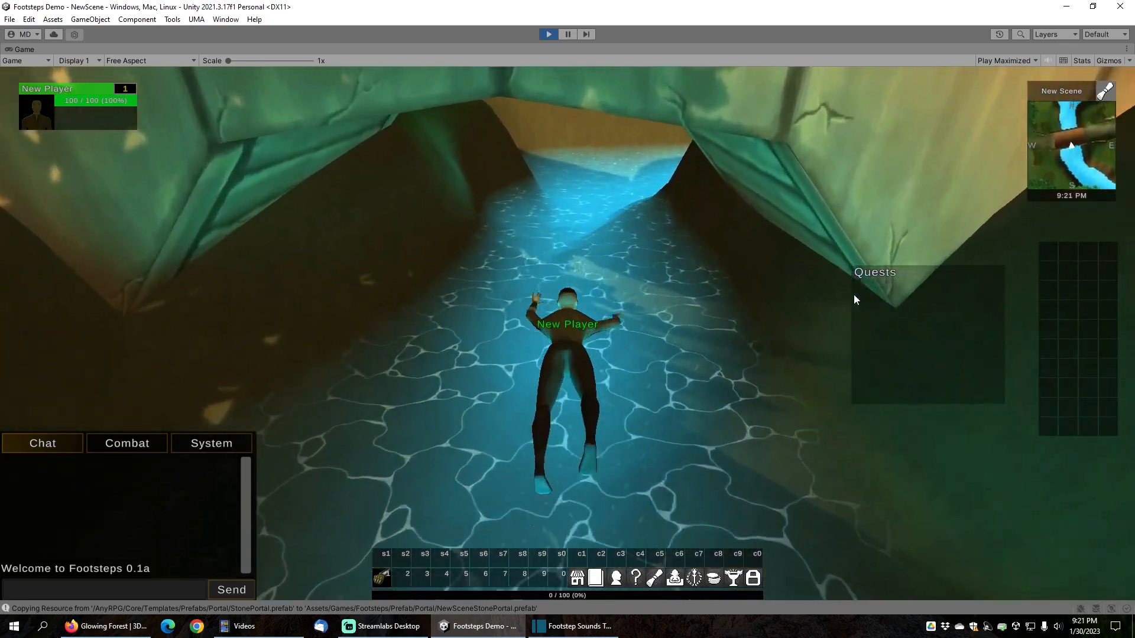
{"action": "mouse_move", "coordinate": [856, 293]}
{"action": "left_mouse_down"}
{"action": "mouse_move", "coordinate": [857, 246]}
{"action": "mouse_move", "coordinate": [855, 283]}
{"action": "left_mouse_up"}
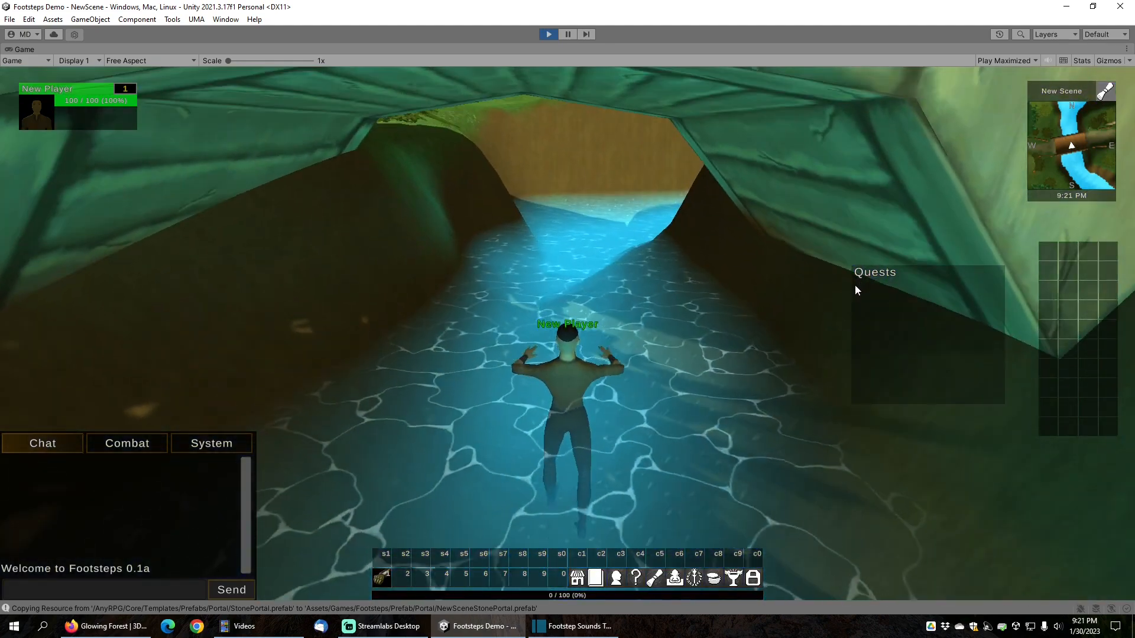
{"action": "key", "text": "w"}
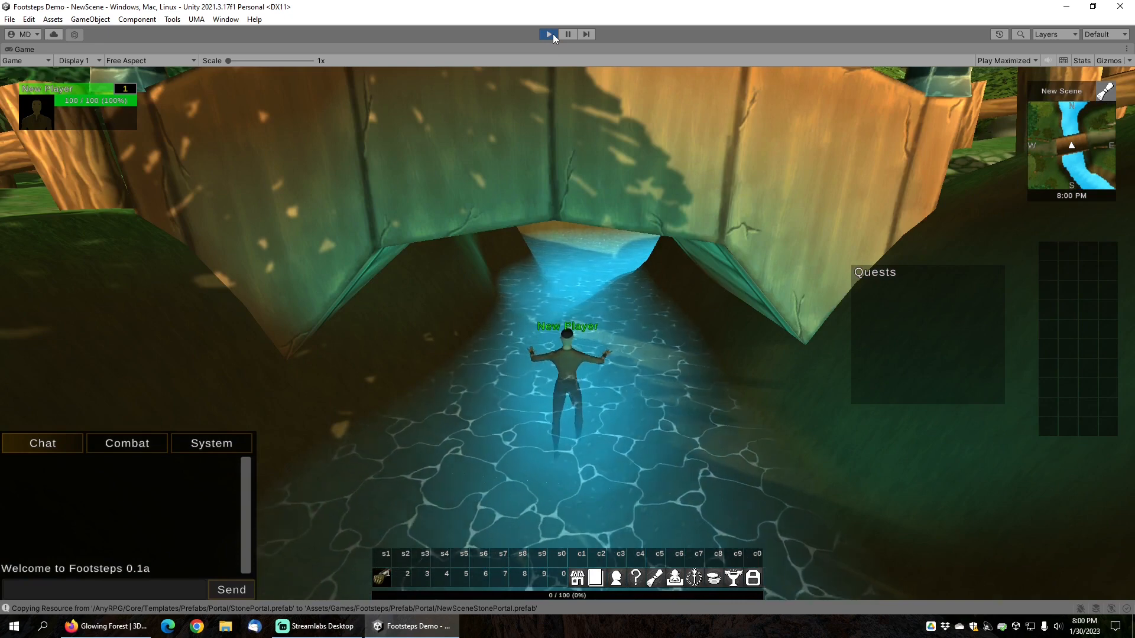
{"action": "left_click", "coordinate": [553, 34]}
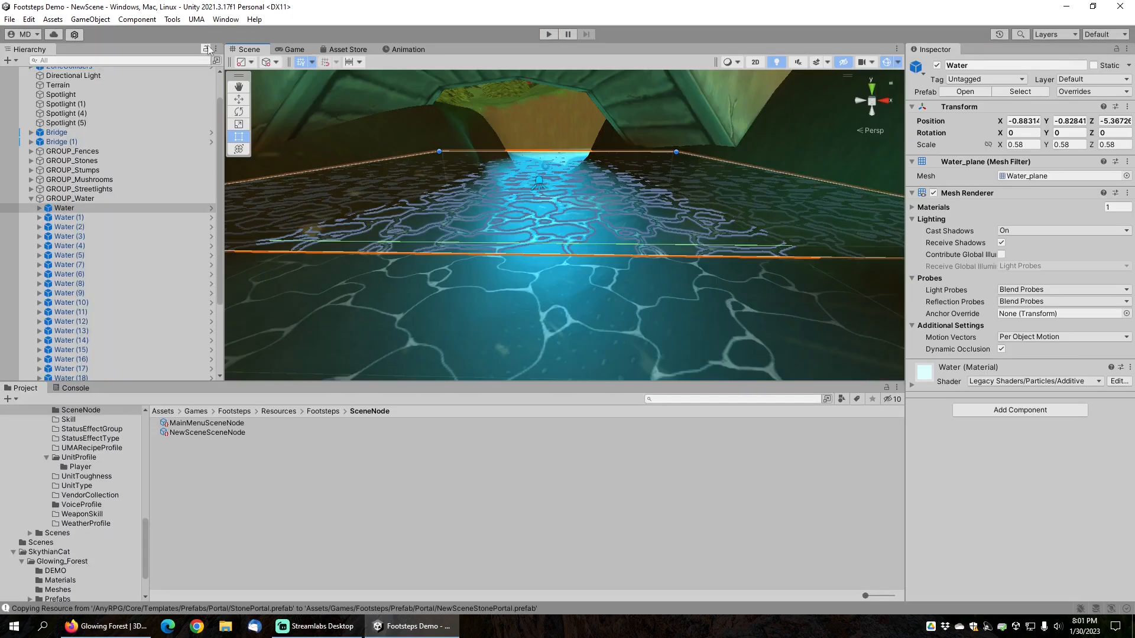
Step: Open the Features Demo Game from AnyRPG's Welcome Window
{"action": "left_click", "coordinate": [687, 400]}
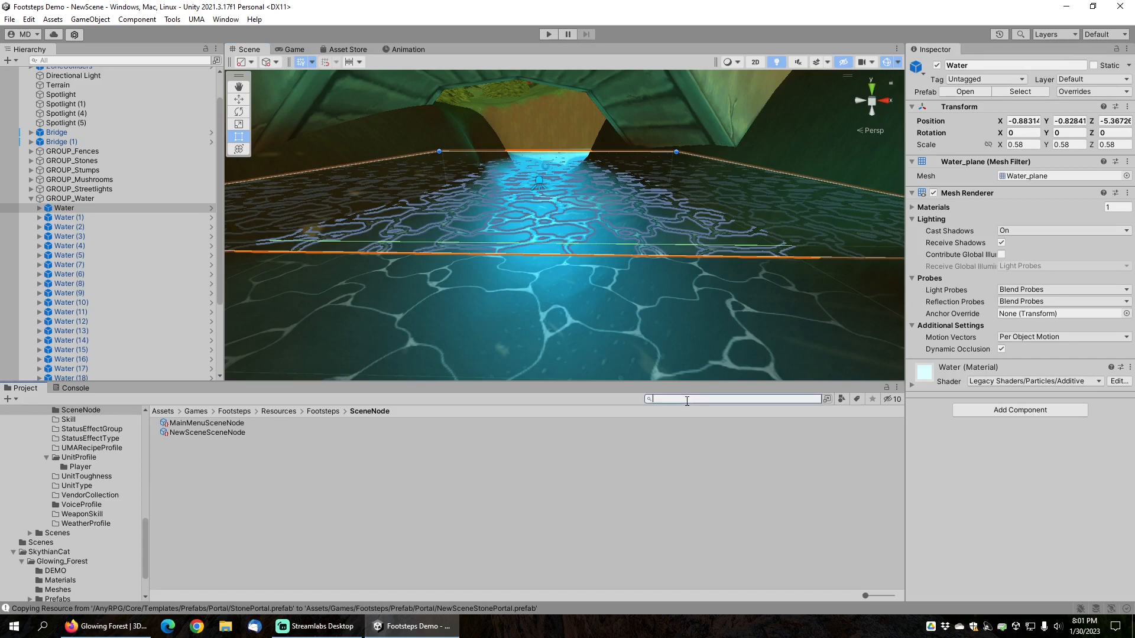
{"action": "left_click", "coordinate": [171, 20]}
{"action": "mouse_move", "coordinate": [198, 33]}
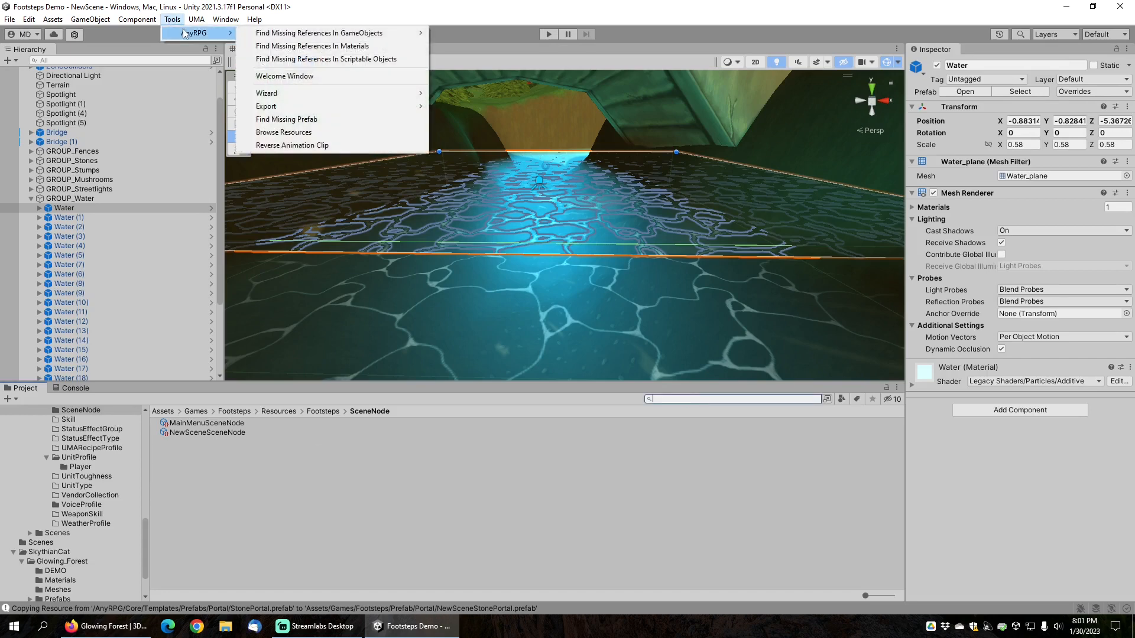
{"action": "left_click", "coordinate": [279, 77]}
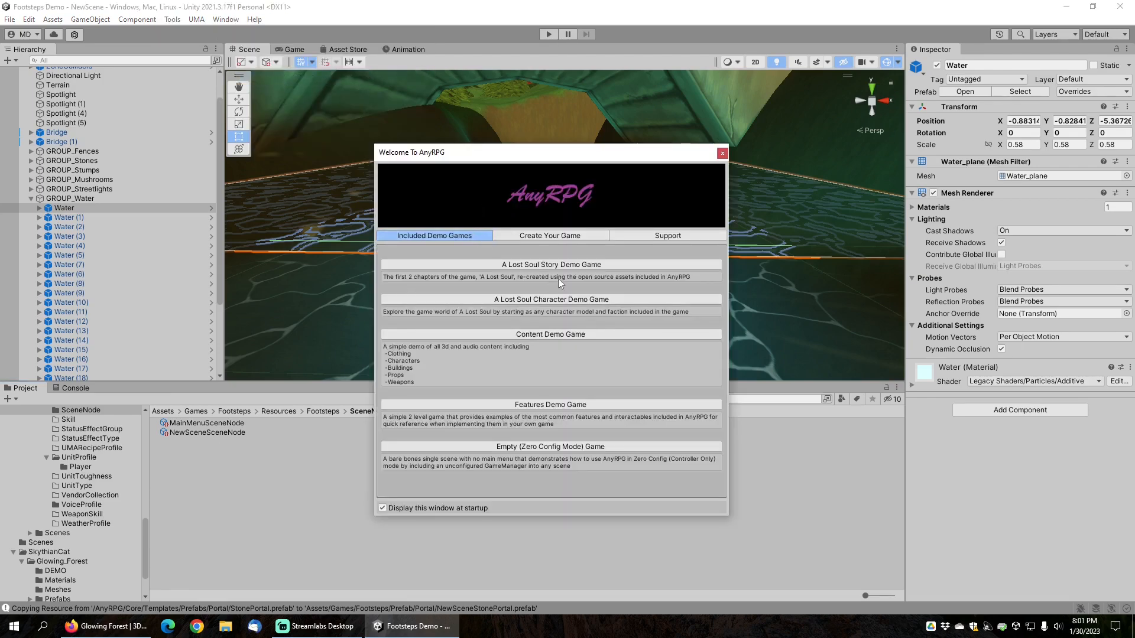
{"action": "left_click", "coordinate": [547, 405]}
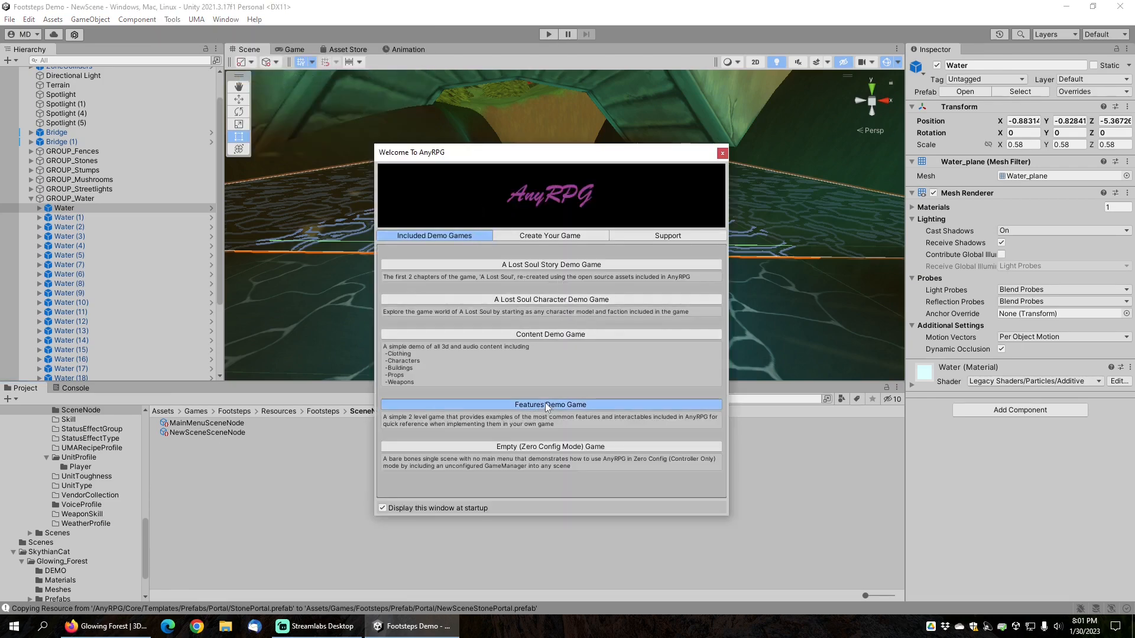
Step: Play the Features Demo Game and ride the dragon mount across the dirt, stone and grass areas to test its footstep sounds
{"action": "left_click", "coordinate": [549, 33]}
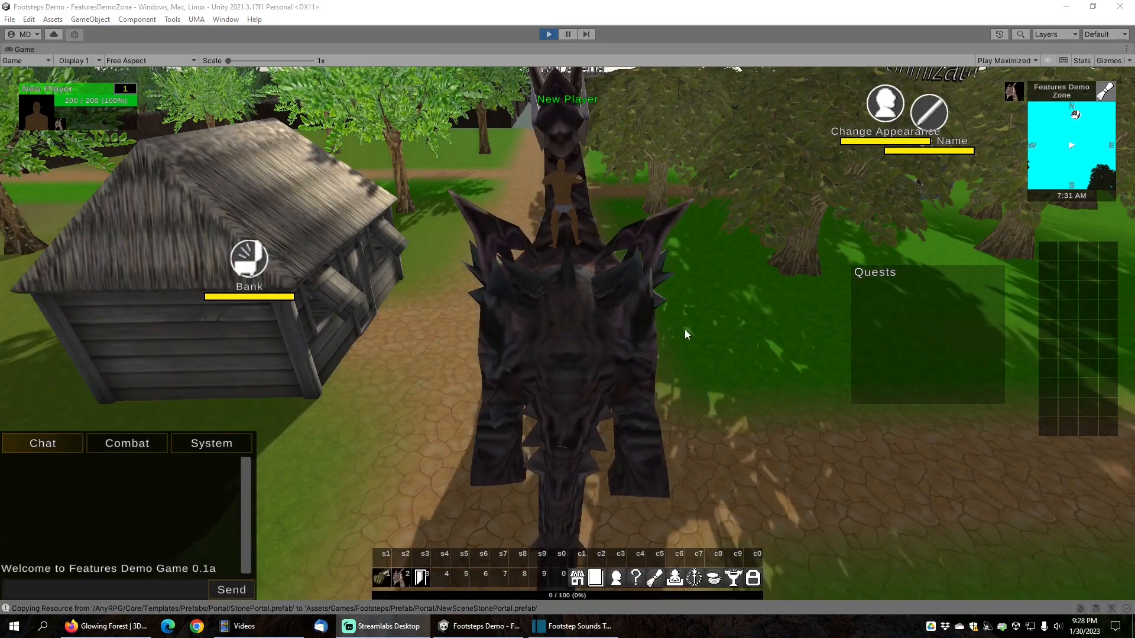
{"action": "left_click_drag", "start_coordinate": [685, 329], "coordinate": [675, 325]}
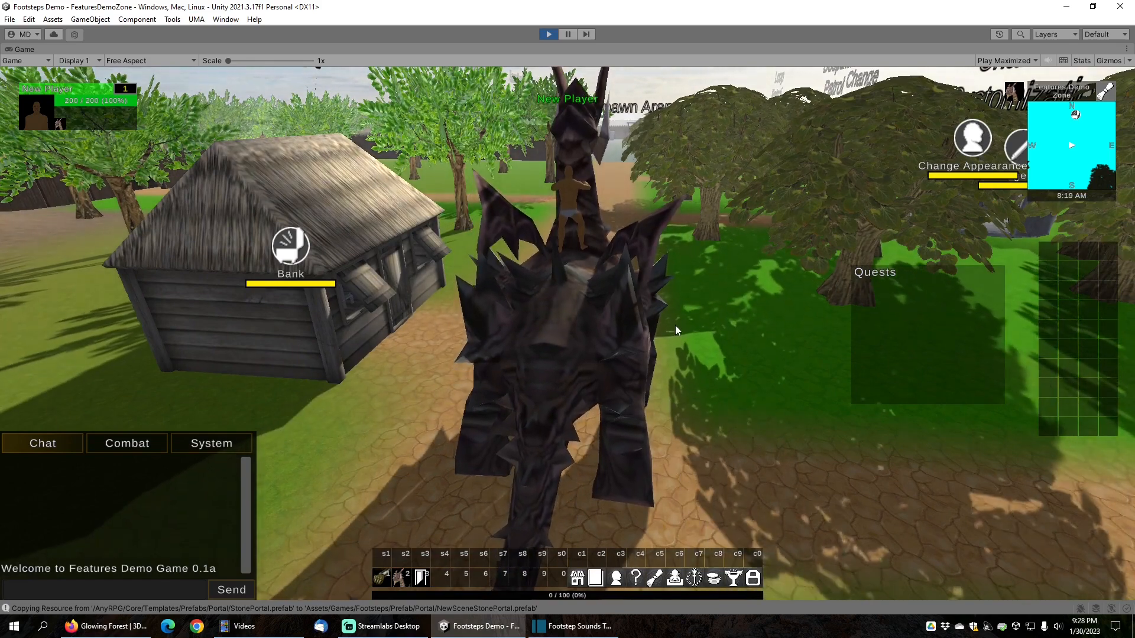
{"action": "left_click_drag", "start_coordinate": [677, 327], "coordinate": [675, 328]}
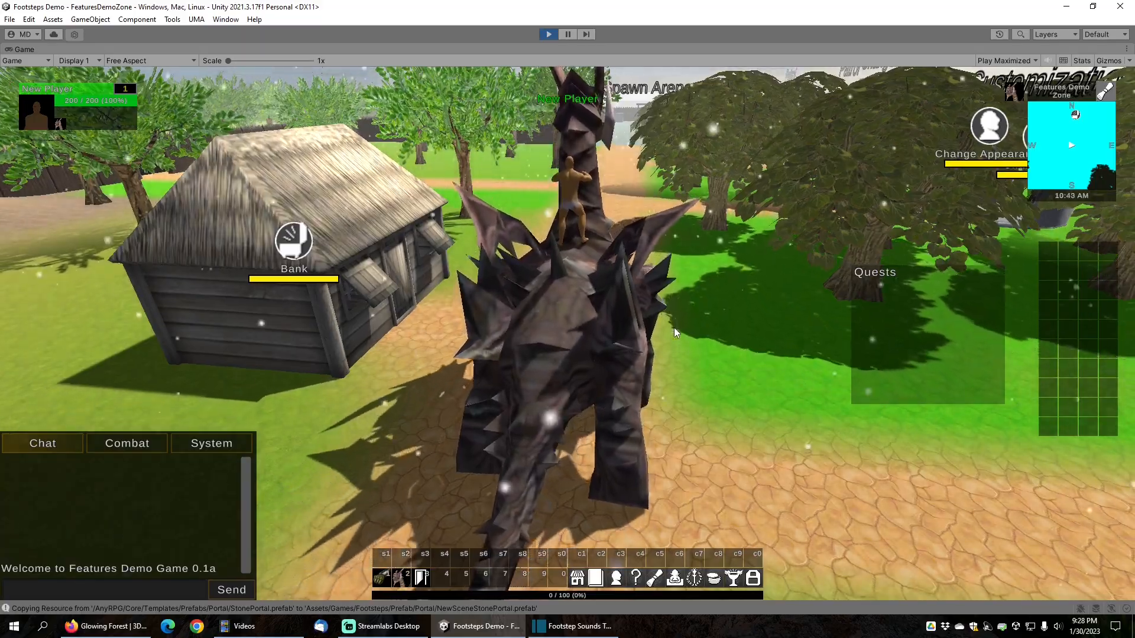
{"action": "key", "text": "w"}
{"action": "key", "text": "a"}
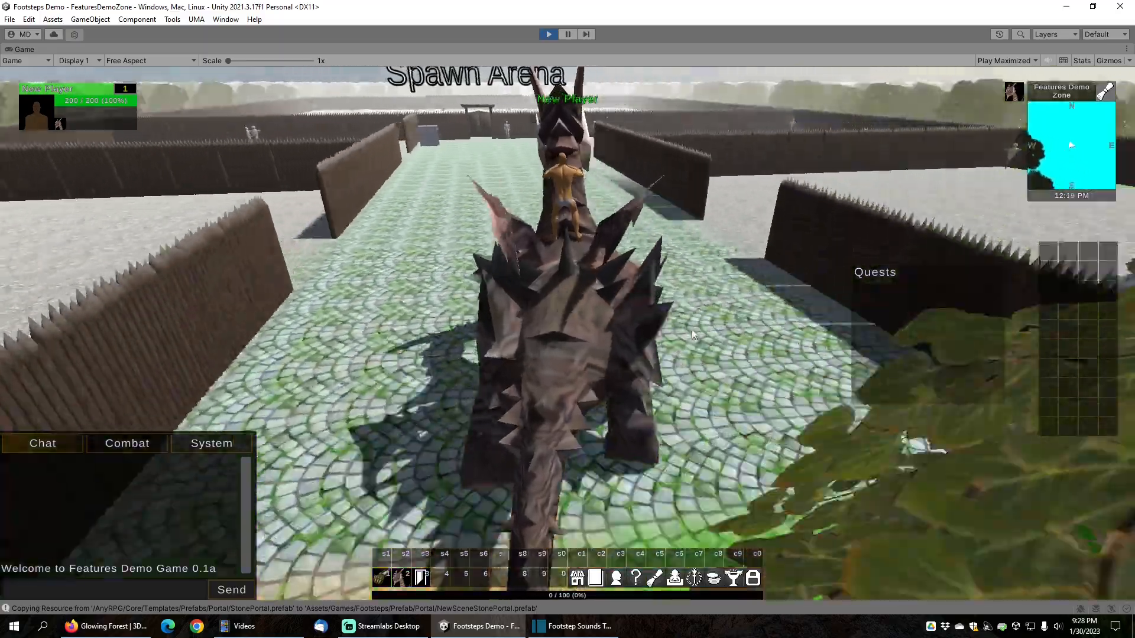
{"action": "right_click_drag", "start_coordinate": [706, 329], "coordinate": [441, 335]}
{"action": "key", "text": "w"}
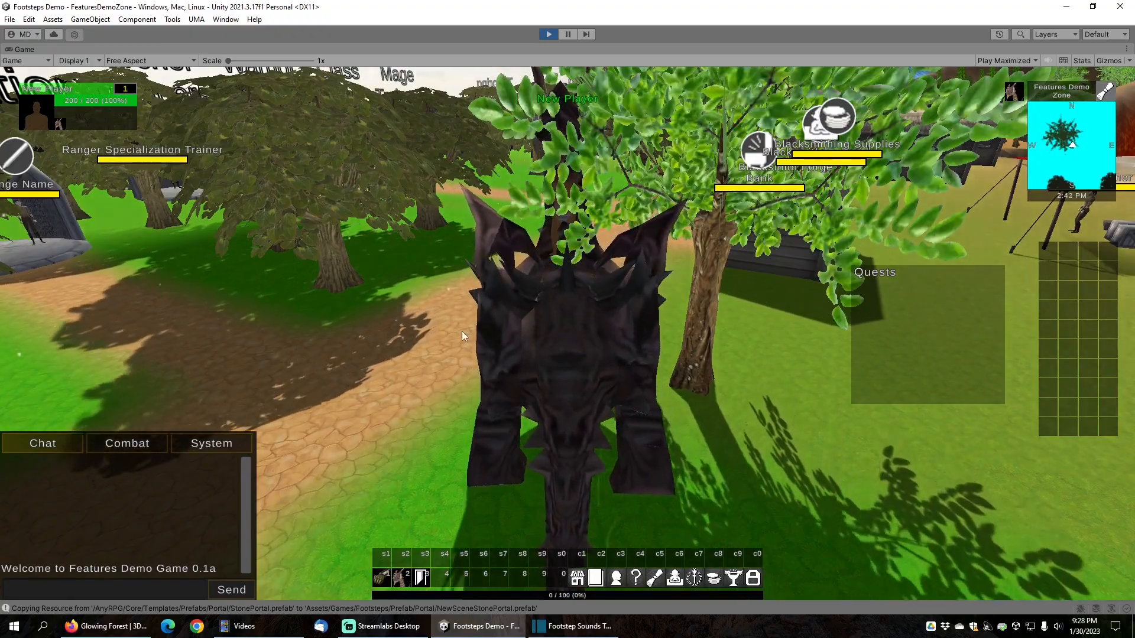
{"action": "left_click_drag", "start_coordinate": [462, 331], "coordinate": [530, 328]}
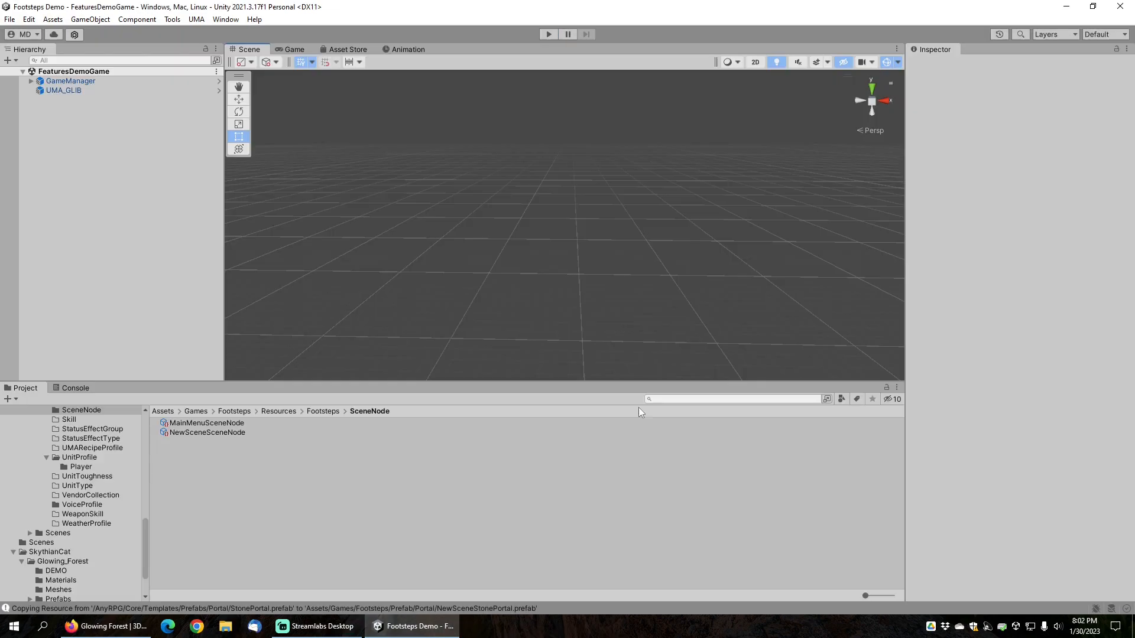
Step: Search the project for "dragon unit" and examine the Footstep Type options in the Movement settings of the FeaturesDemoGame DragonUnit profile
{"action": "left_click", "coordinate": [678, 399]}
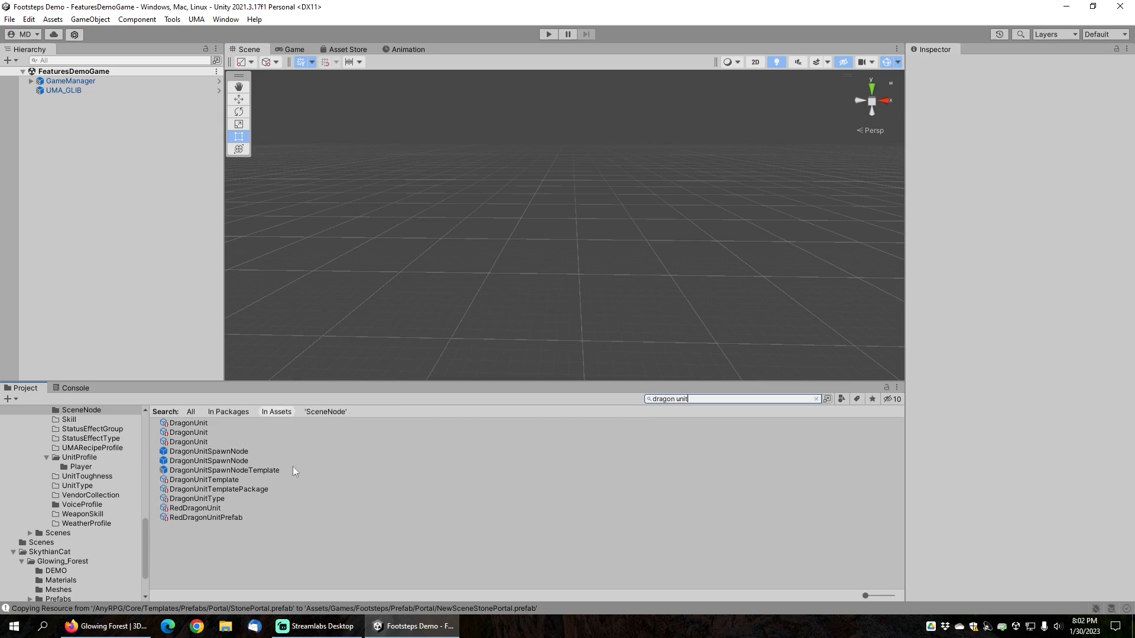
{"action": "left_click", "coordinate": [194, 424]}
{"action": "scroll", "coordinate": [1005, 423], "scroll_direction": "down", "scroll_amount": 10}
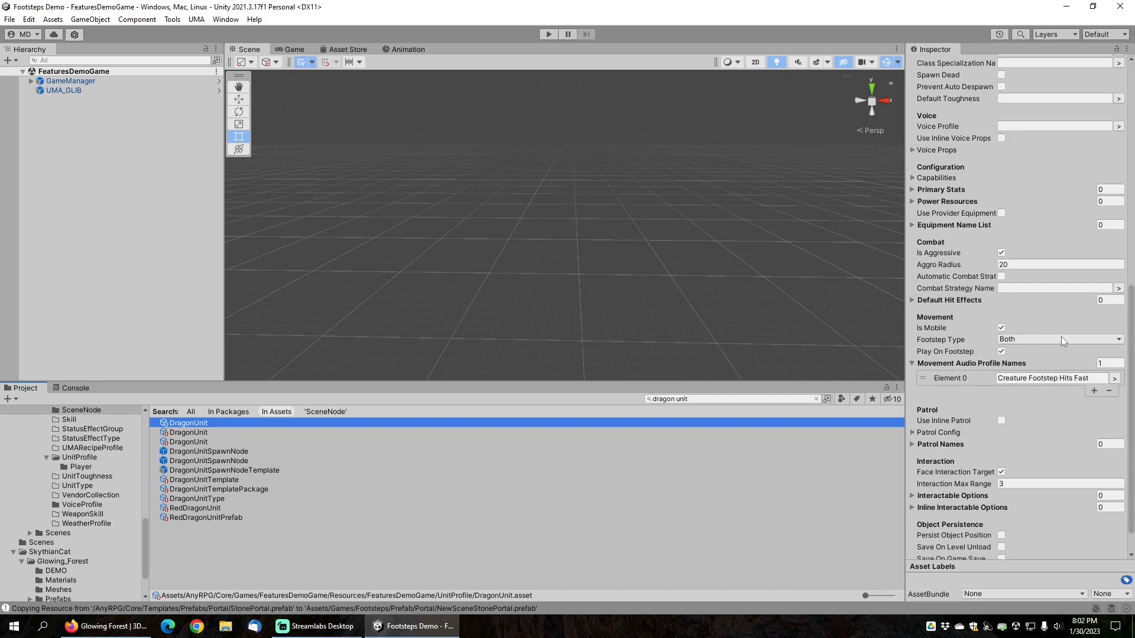
{"action": "left_click", "coordinate": [1119, 340]}
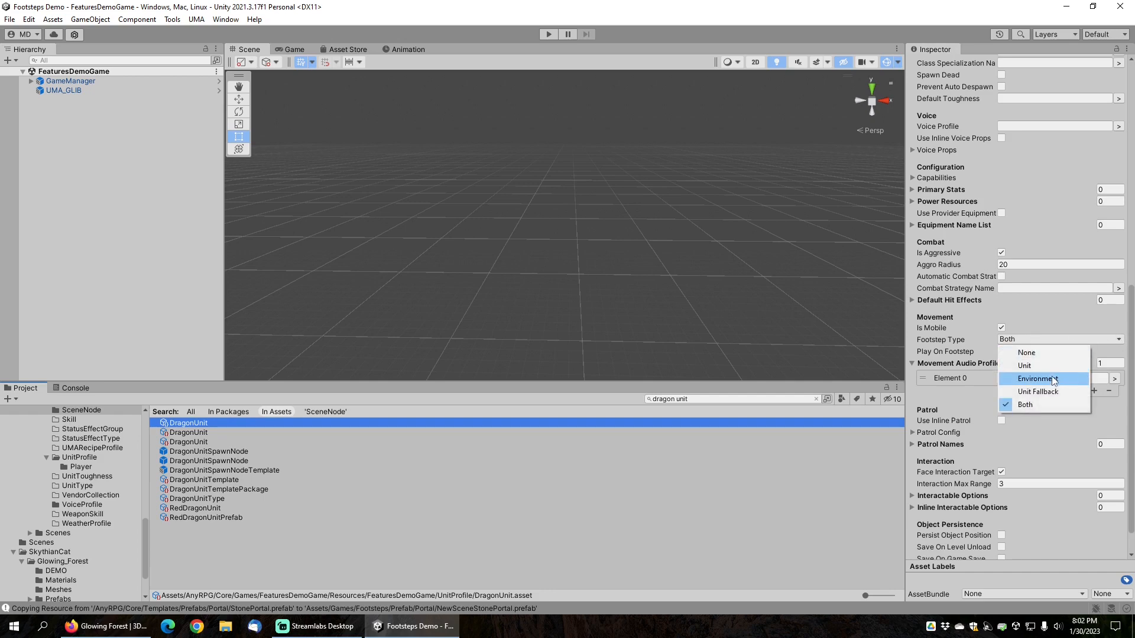
{"action": "left_click", "coordinate": [1035, 312]}
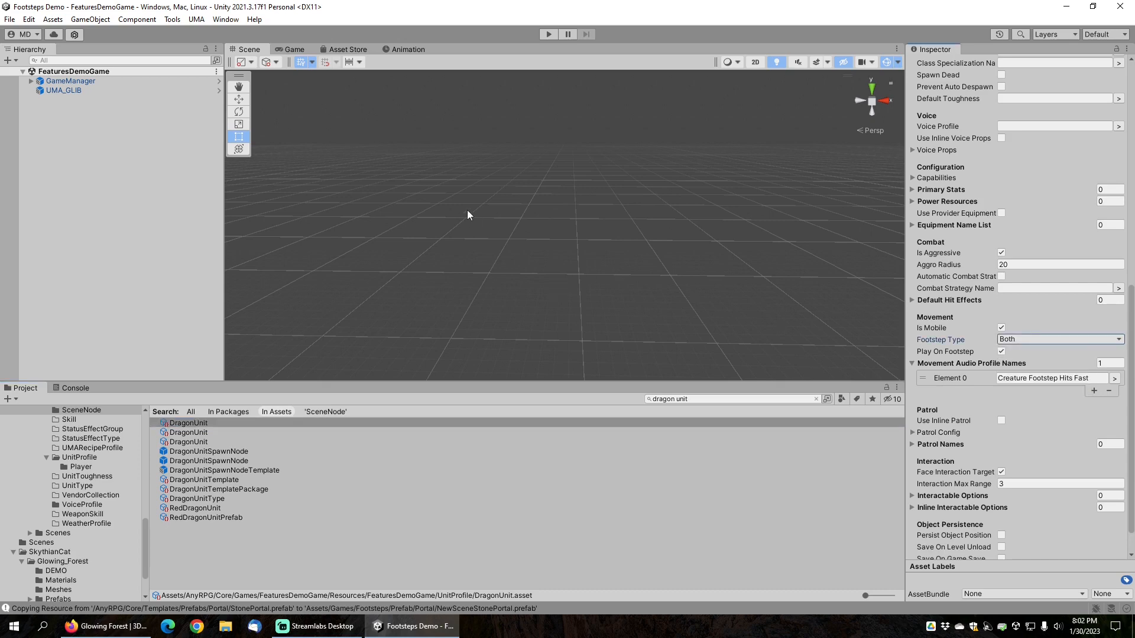